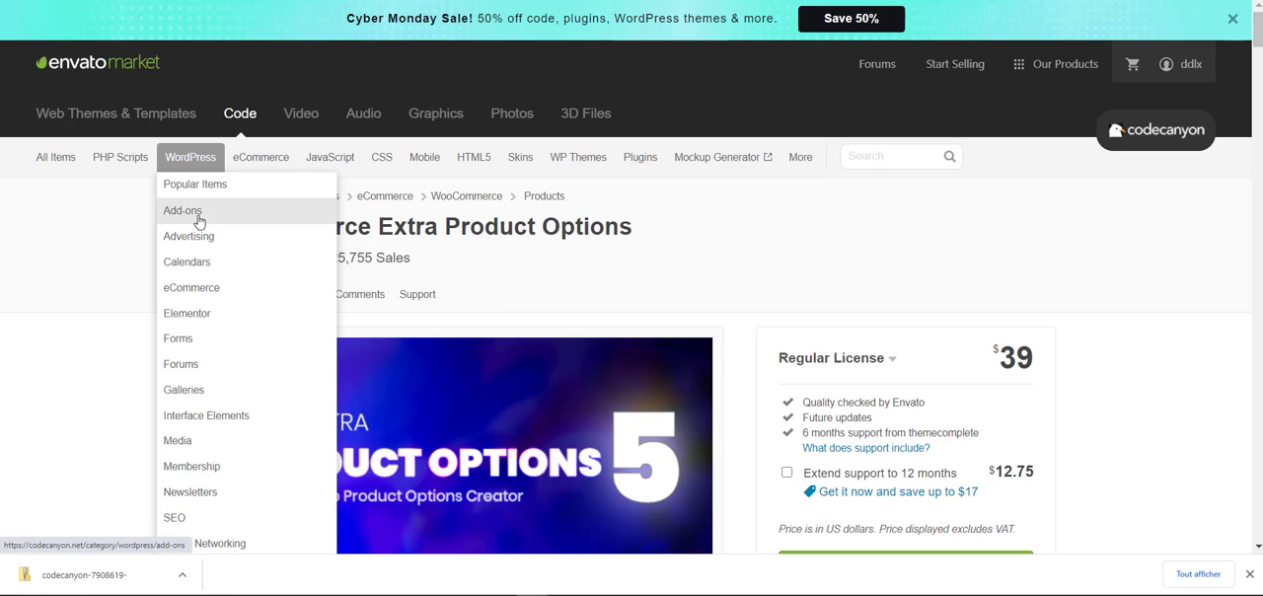
- Examine the WooCommerce Extra Product Options item page, including its title, Regular License price, version details and sales information
left_click_drag(648, 235, 202, 229)
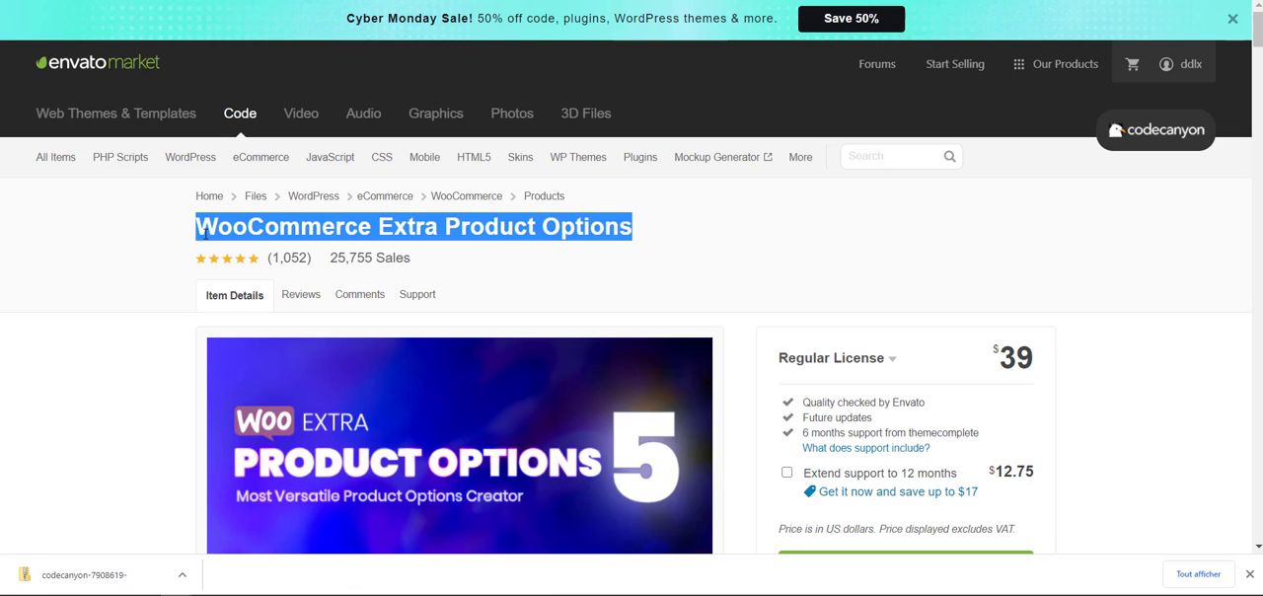
left_click(609, 280)
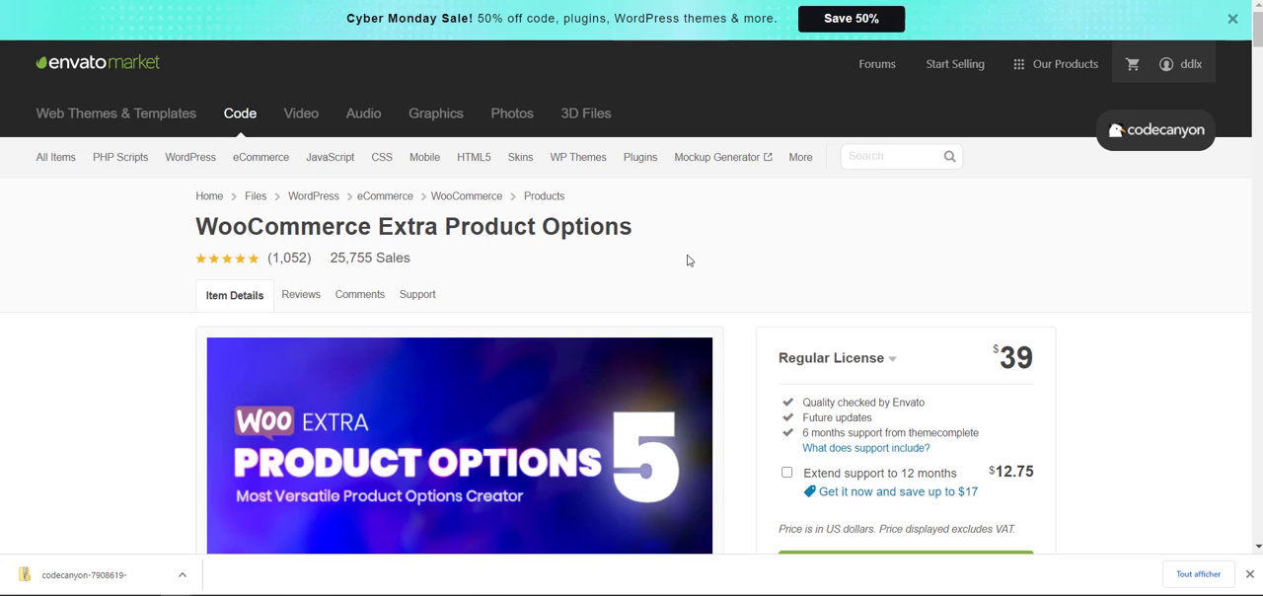
scroll(691, 259, "down", 2)
scroll(696, 258, "up", 2)
scroll(690, 263, "down", 1)
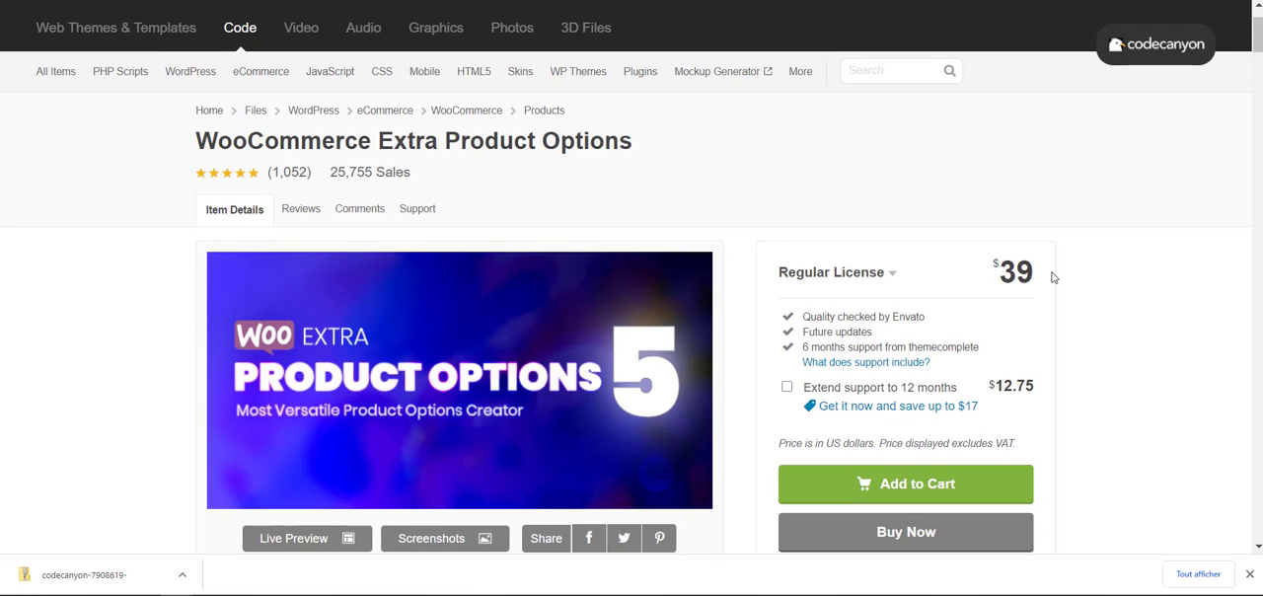
left_click_drag(1034, 275, 970, 276)
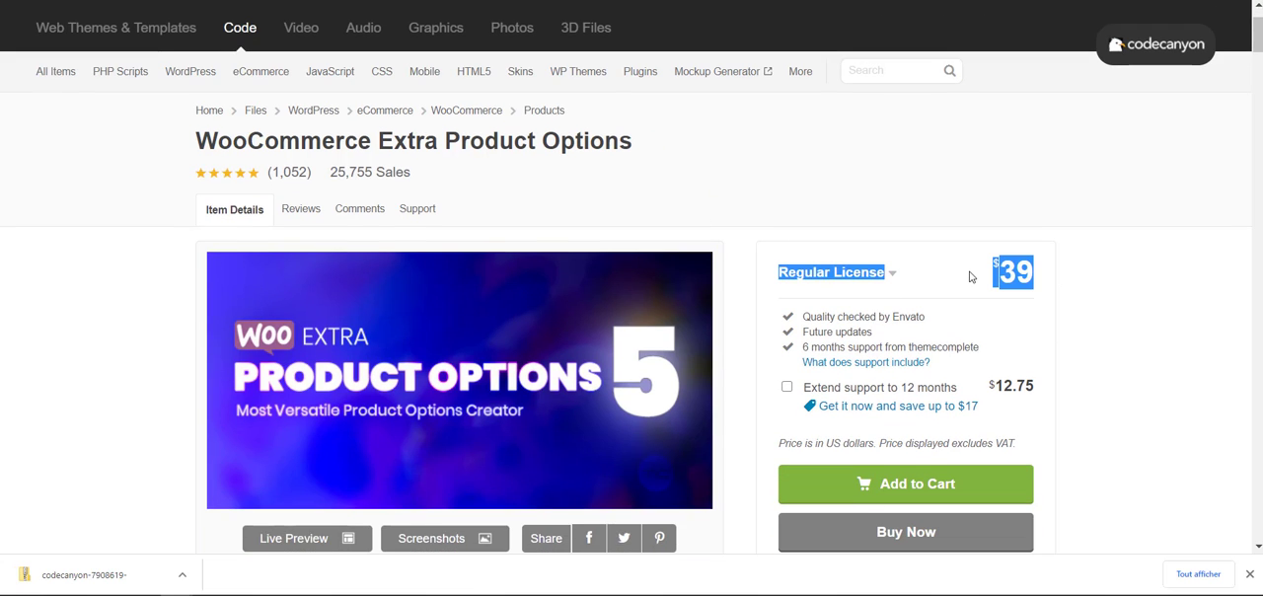
left_click(1104, 358)
scroll(1119, 354, "down", 2)
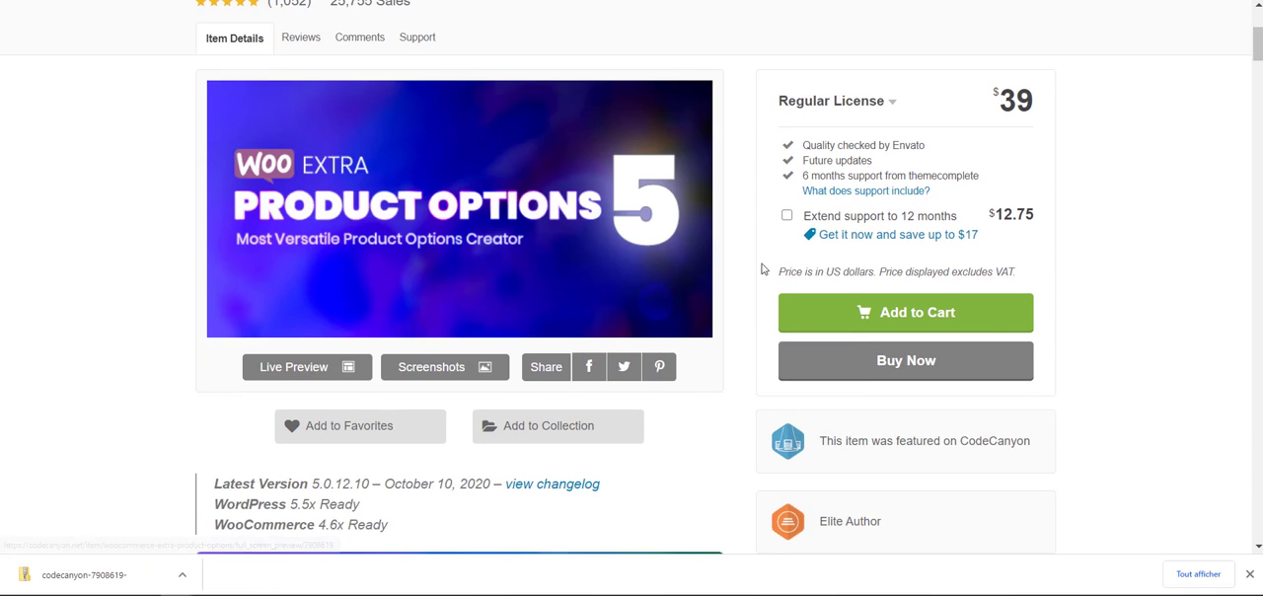
scroll(730, 311, "down", 5)
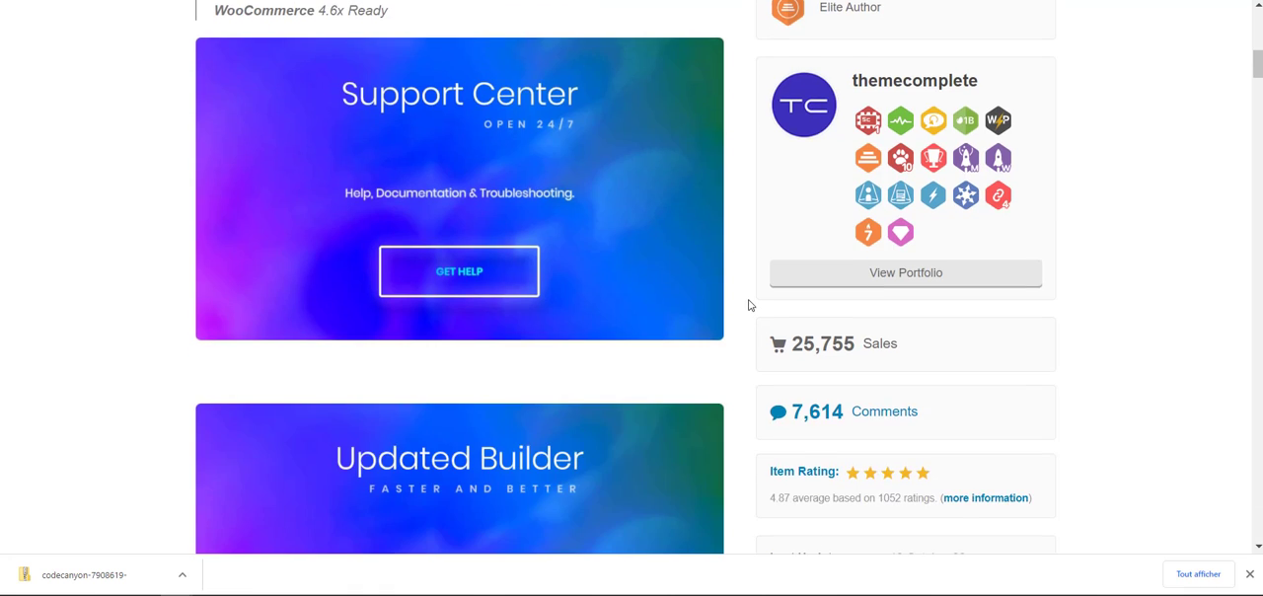
scroll(746, 309, "up", 6)
scroll(748, 365, "up", 2)
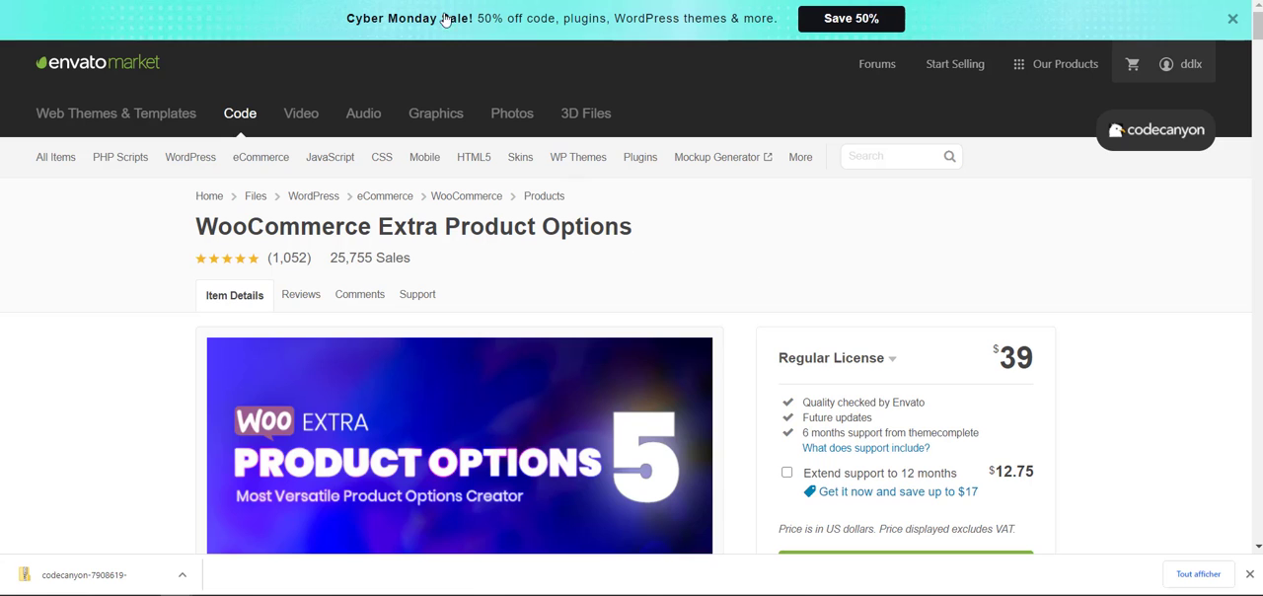
- Switch to the association's Cotisation 2020 – 2021 product page and examine its title, price and upper form section
key("ctrl+Tab")
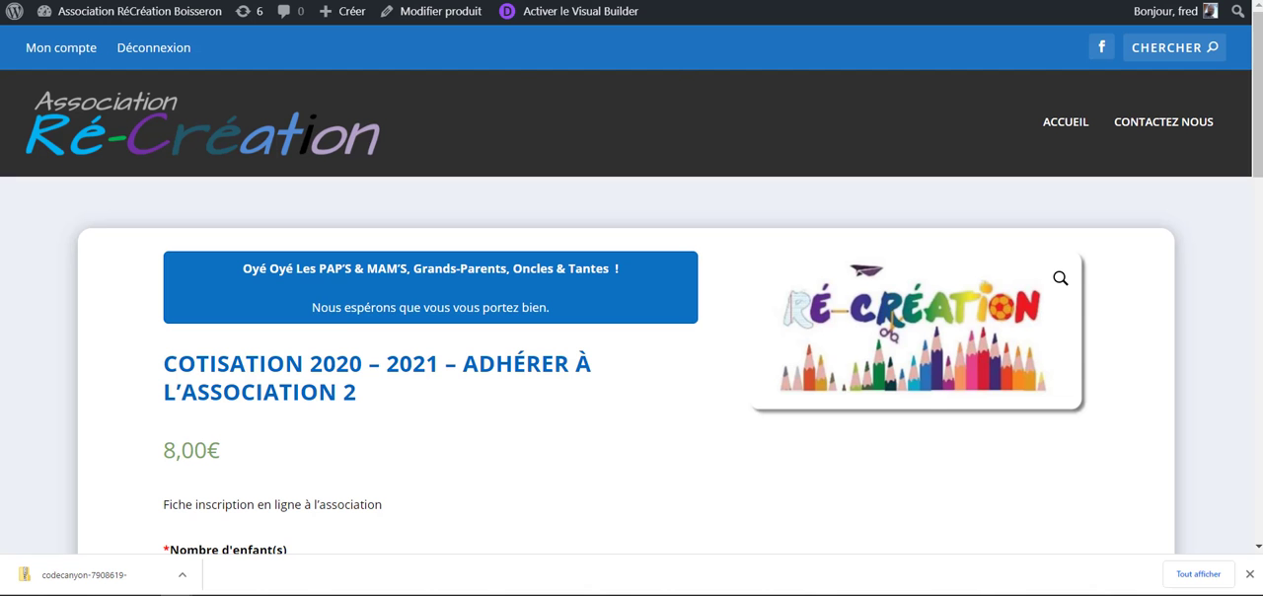
scroll(185, 251, "down", 2)
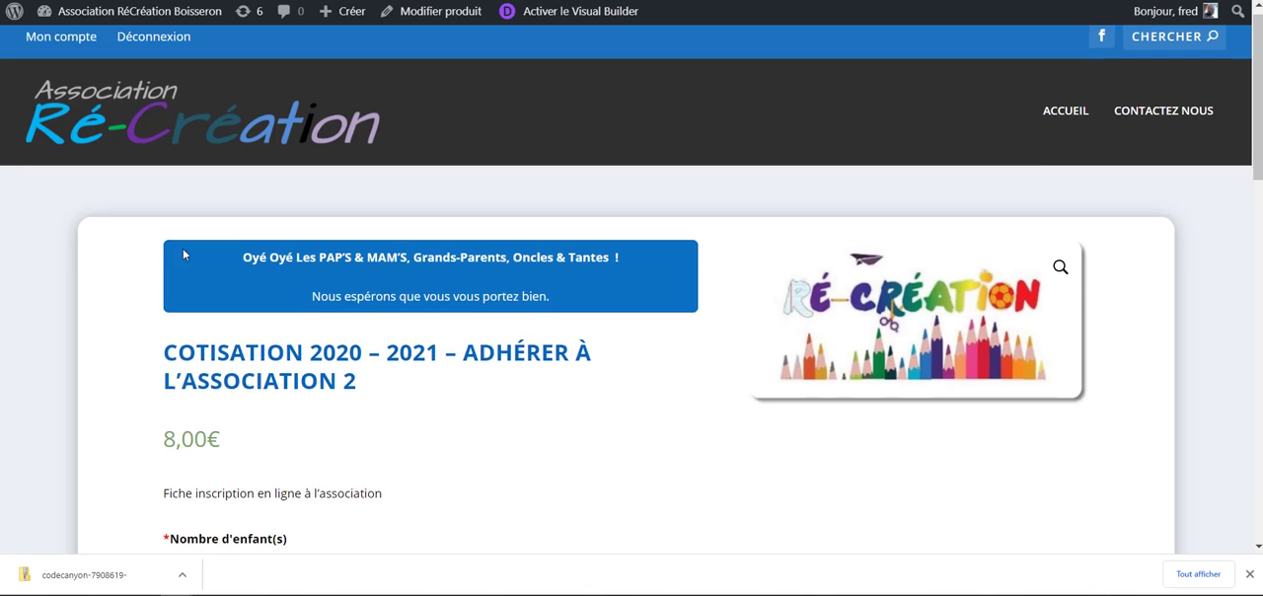
scroll(281, 213, "up", 2)
scroll(278, 235, "down", 1)
scroll(296, 246, "down", 1)
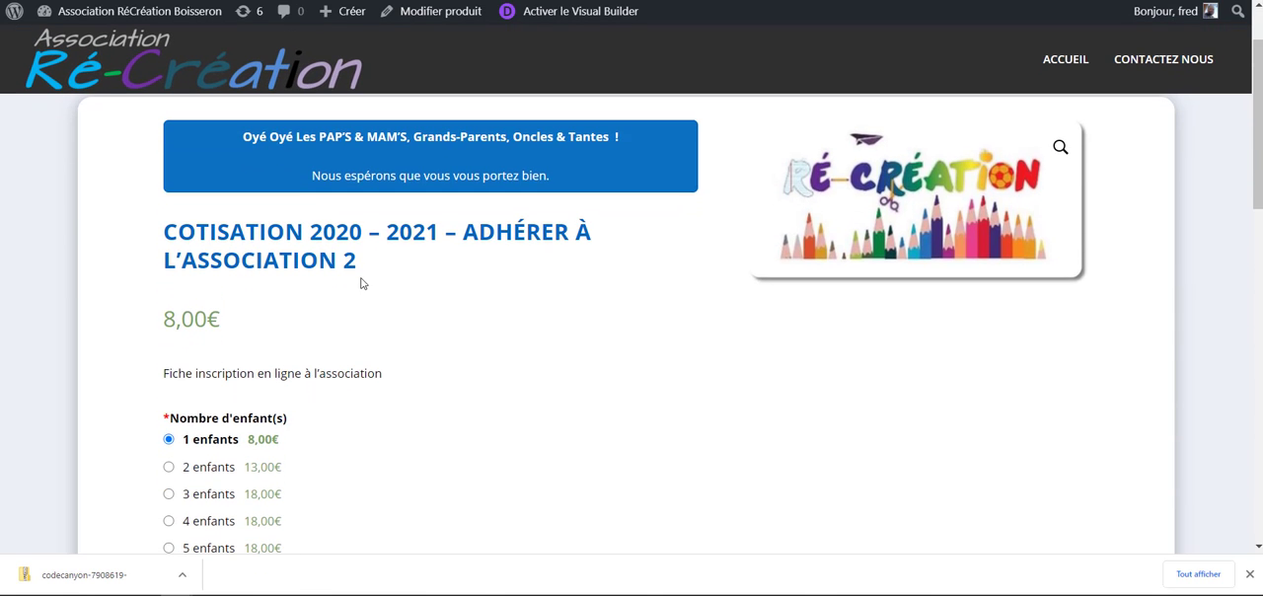
scroll(378, 226, "down", 2)
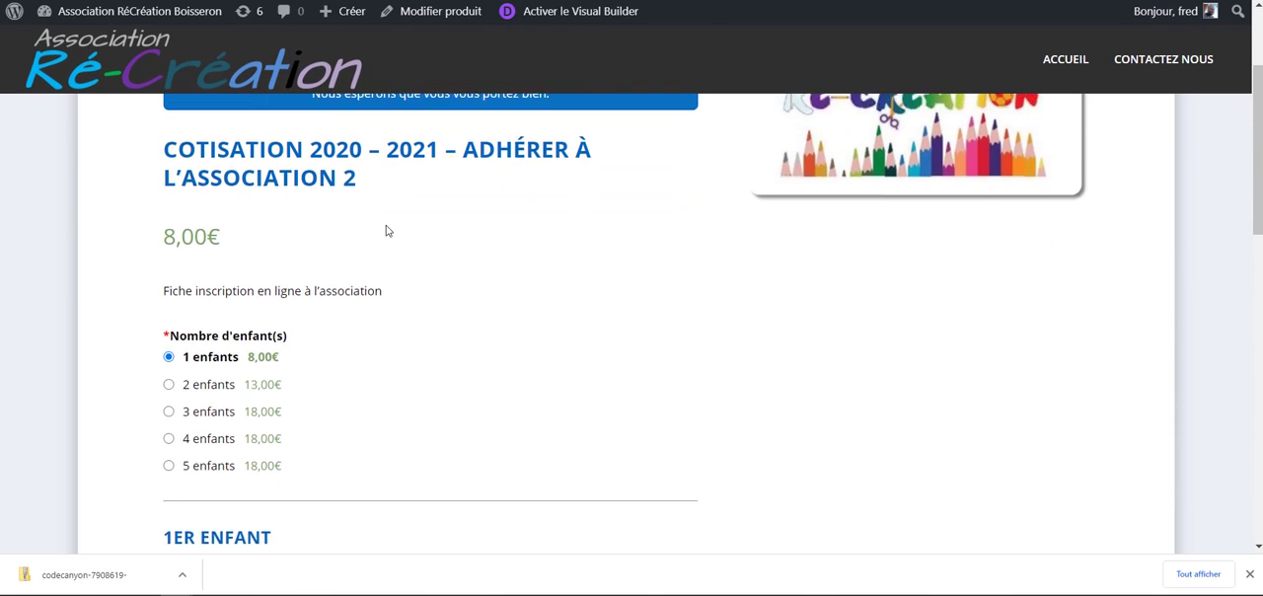
scroll(389, 231, "up", 3)
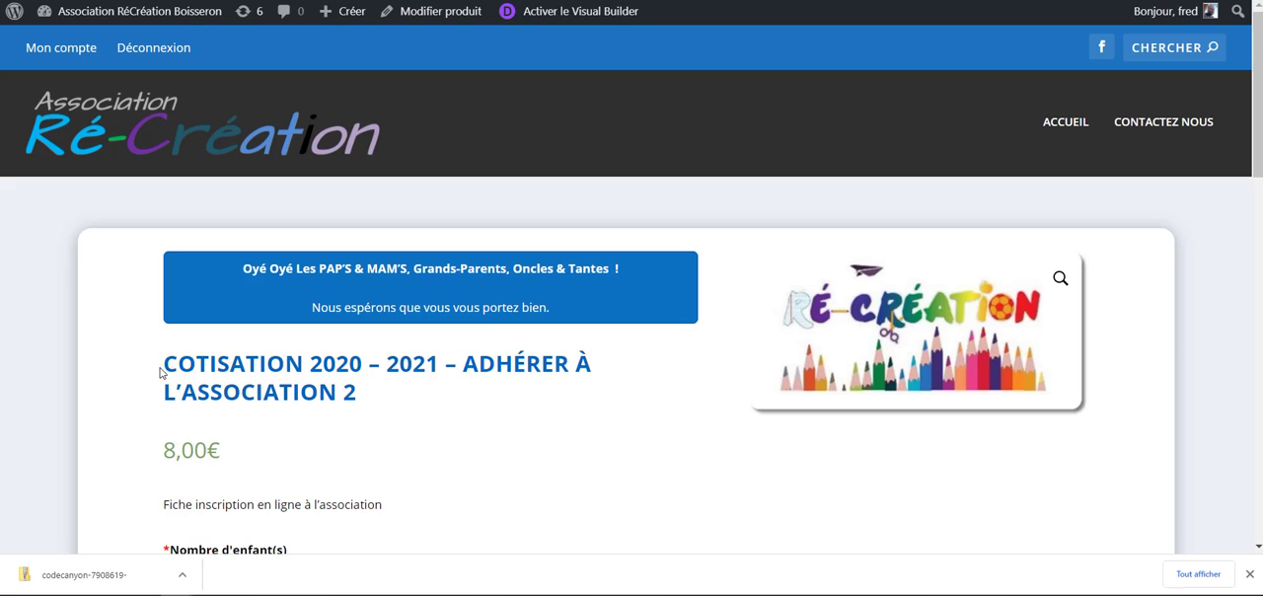
left_click_drag(161, 371, 408, 431)
left_click(411, 434)
scroll(330, 459, "down", 2)
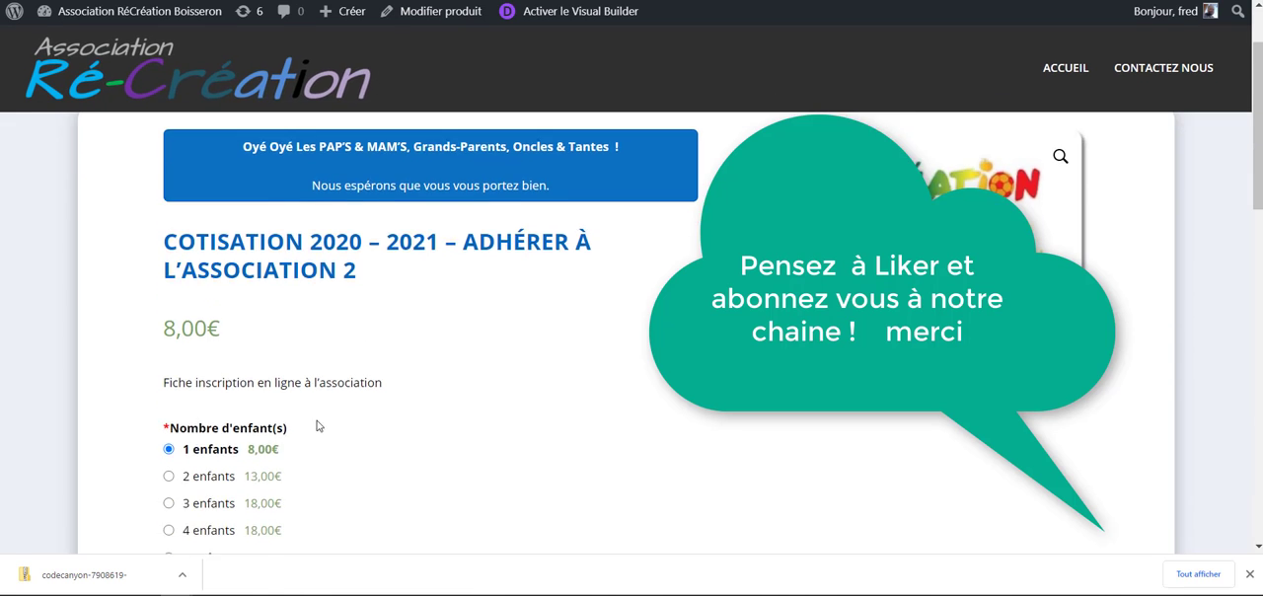
scroll(319, 426, "down", 1)
scroll(319, 426, "up", 3)
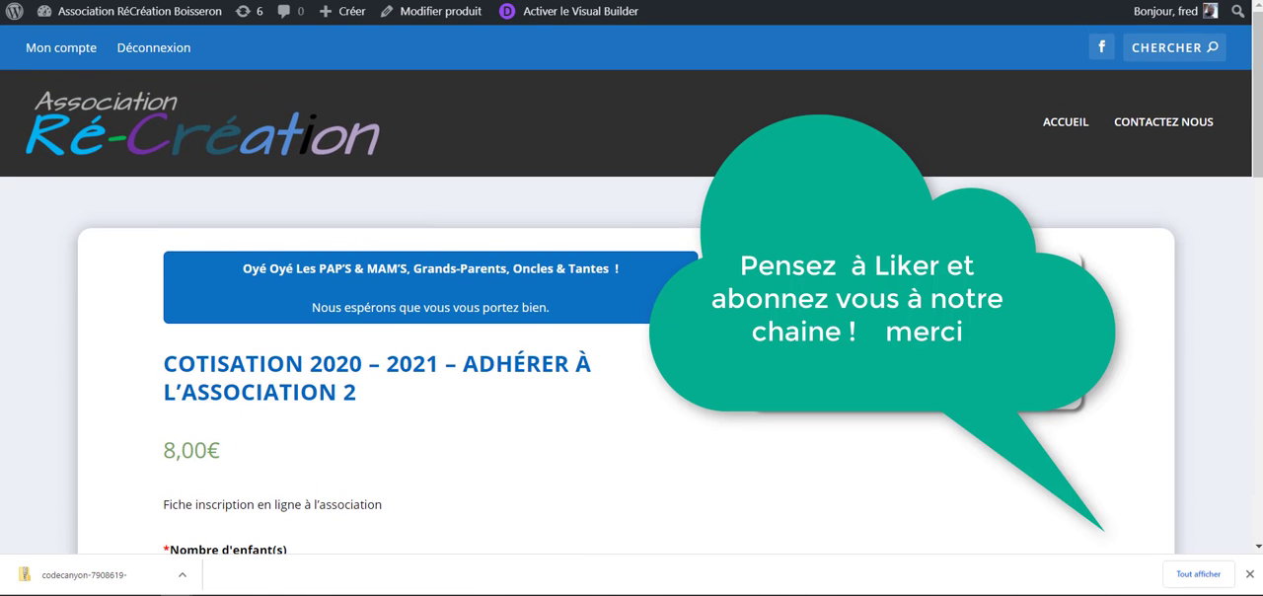
scroll(572, 248, "down", 3)
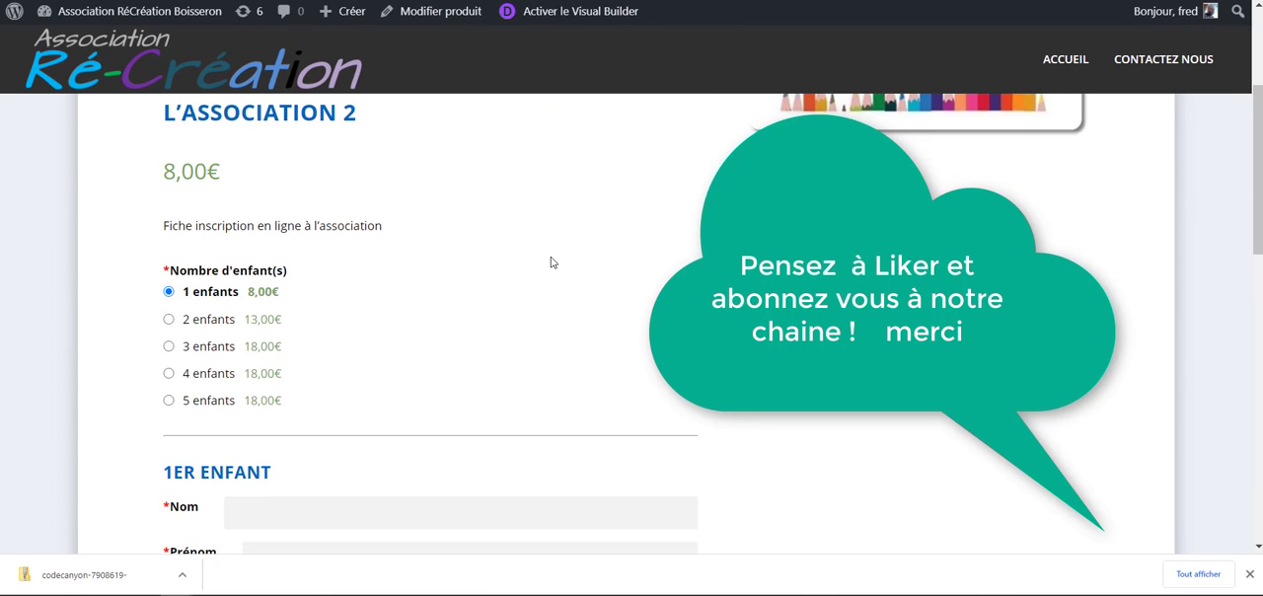
scroll(197, 204, "up", 1)
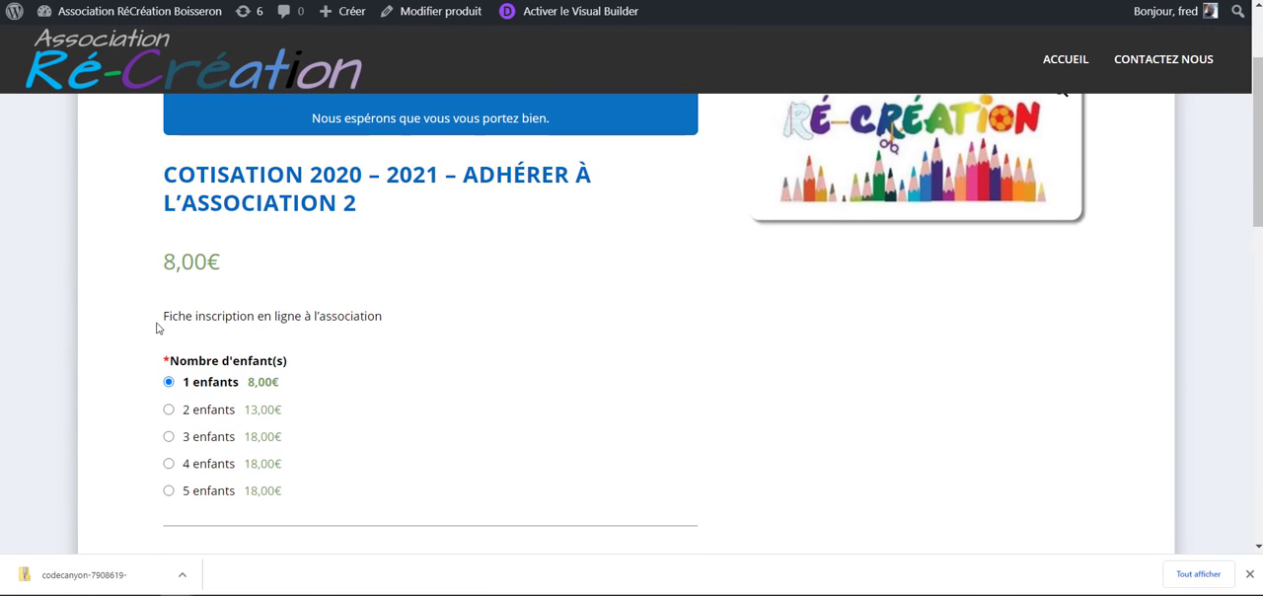
- Examine the Nombre d'enfant(s) choices and the price attached to each number of children
left_click_drag(186, 361, 300, 367)
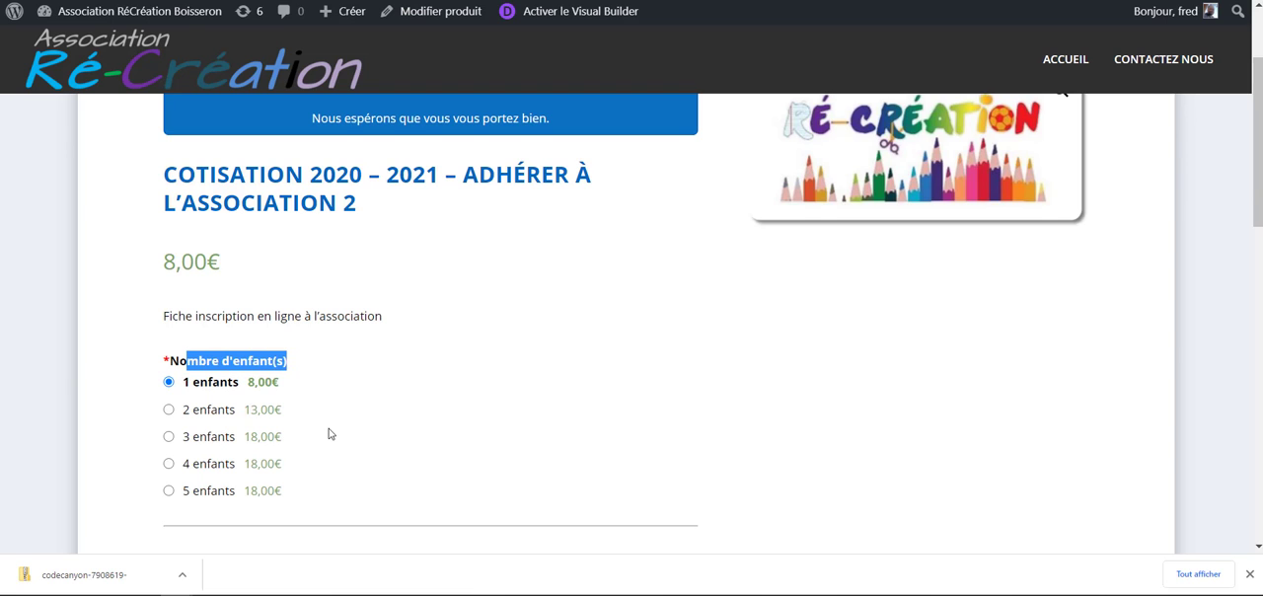
scroll(330, 434, "up", 1)
scroll(330, 434, "down", 1)
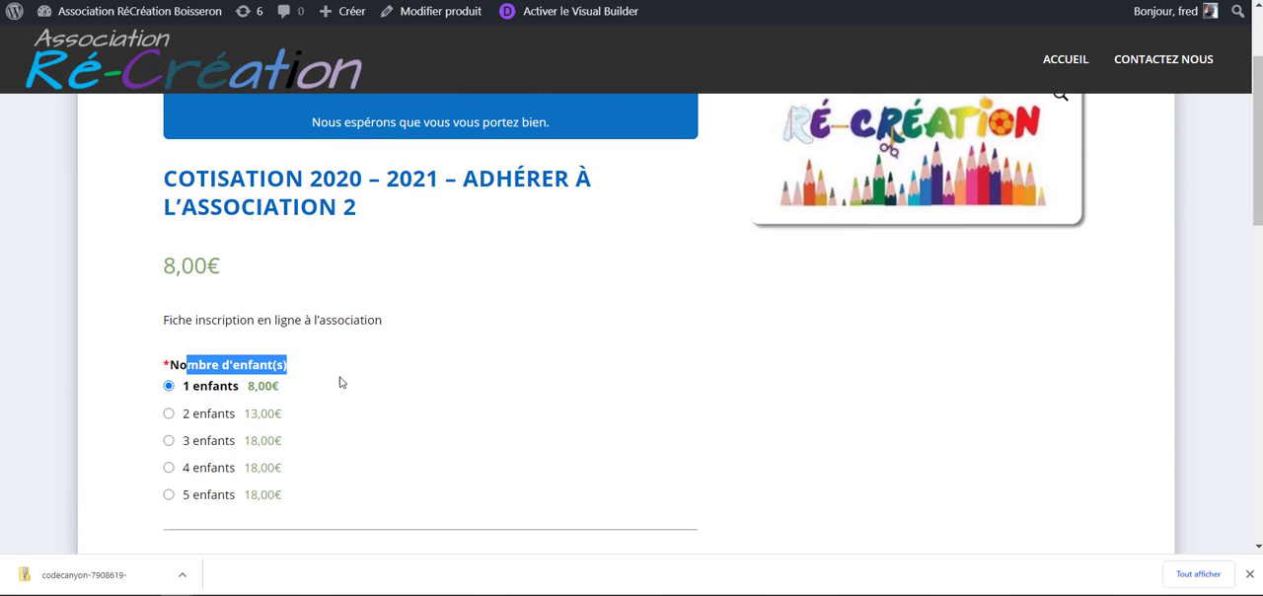
left_click(333, 399)
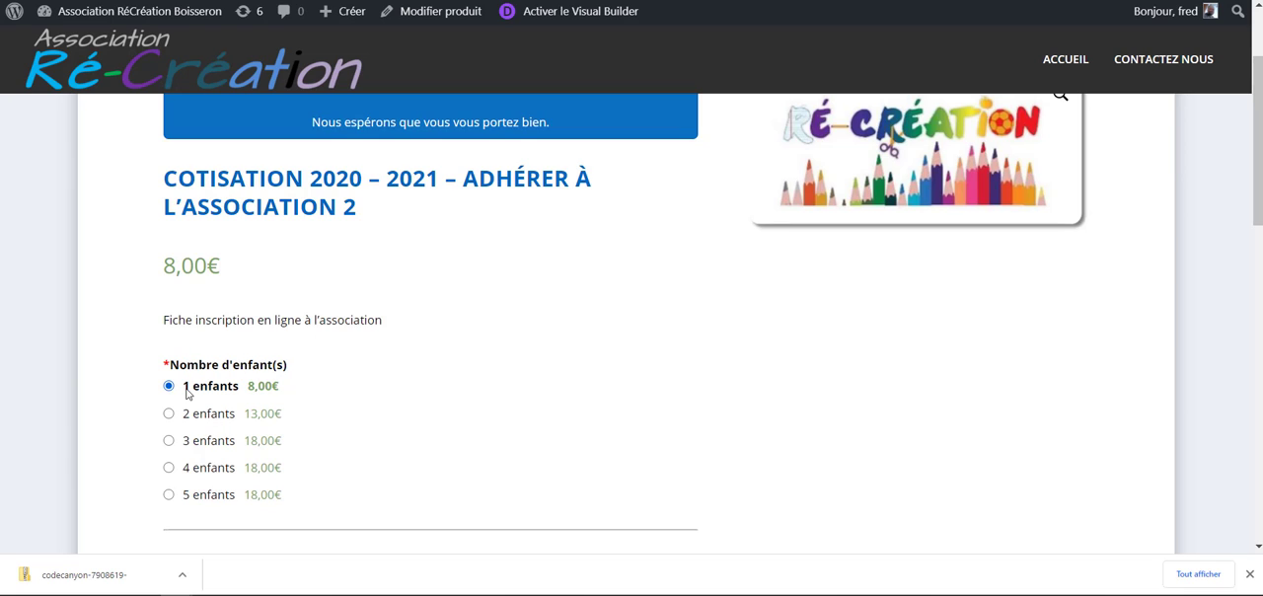
left_click_drag(187, 393, 302, 392)
left_click(354, 412)
left_click_drag(193, 415, 302, 415)
left_click_drag(193, 440, 300, 452)
left_click_drag(183, 467, 228, 449)
left_click(364, 457)
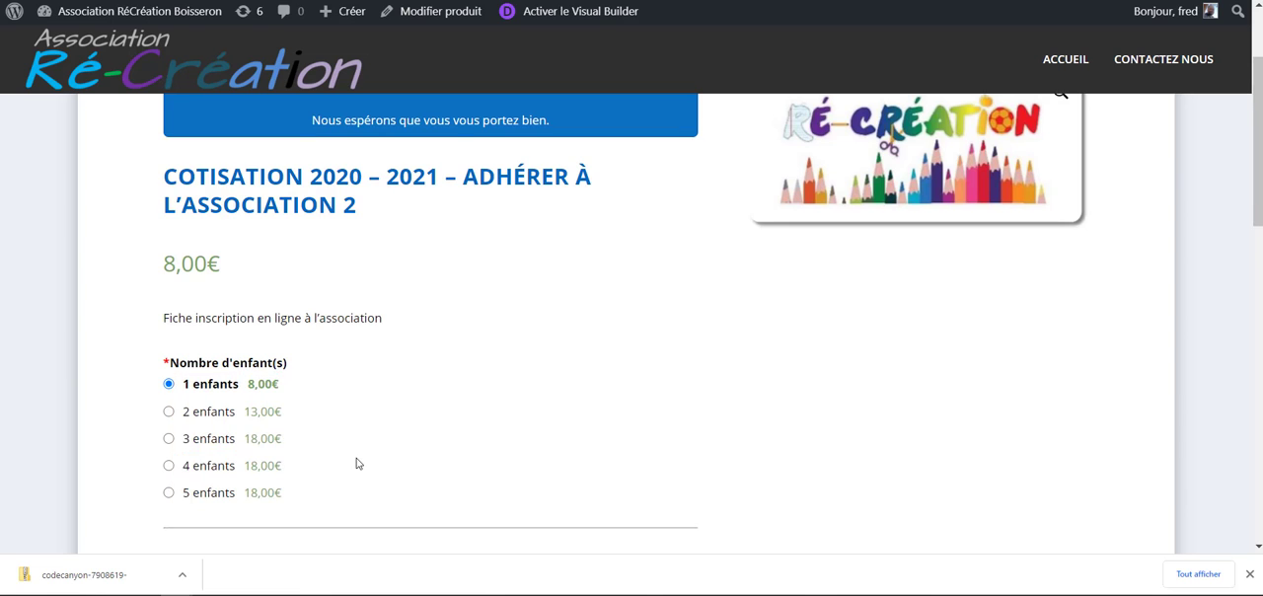
- Review the 1er enfant section with its Nom and Prénom fields and the Classe list, down to the donation section
scroll(355, 463, "down", 1)
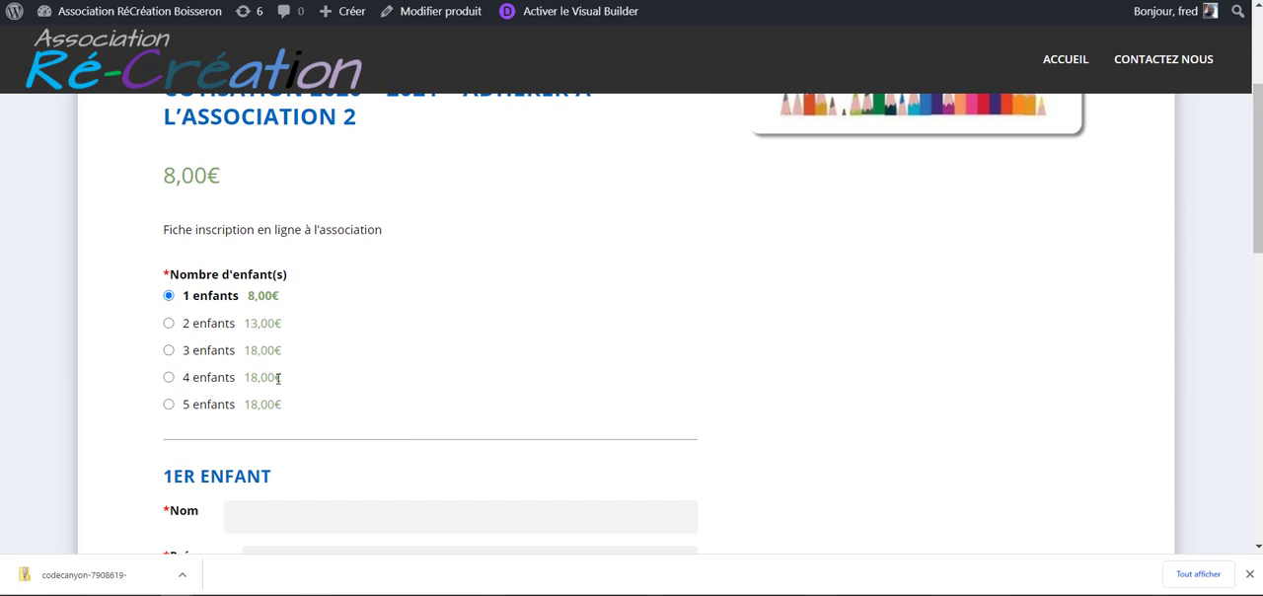
scroll(305, 373, "down", 3)
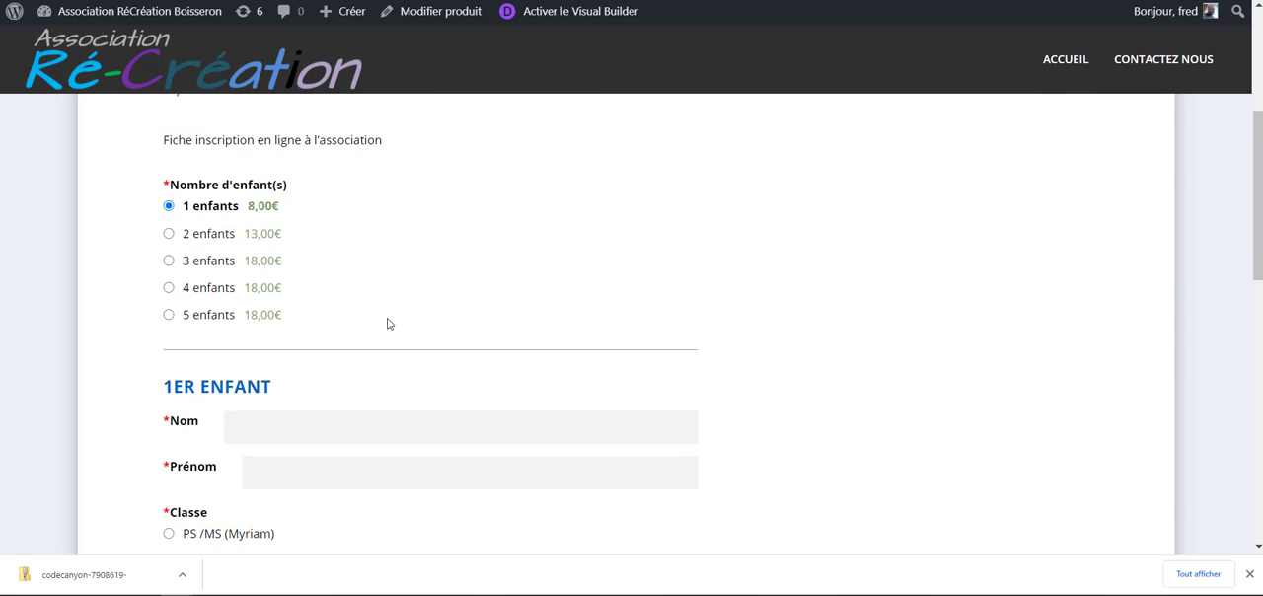
left_click(301, 243)
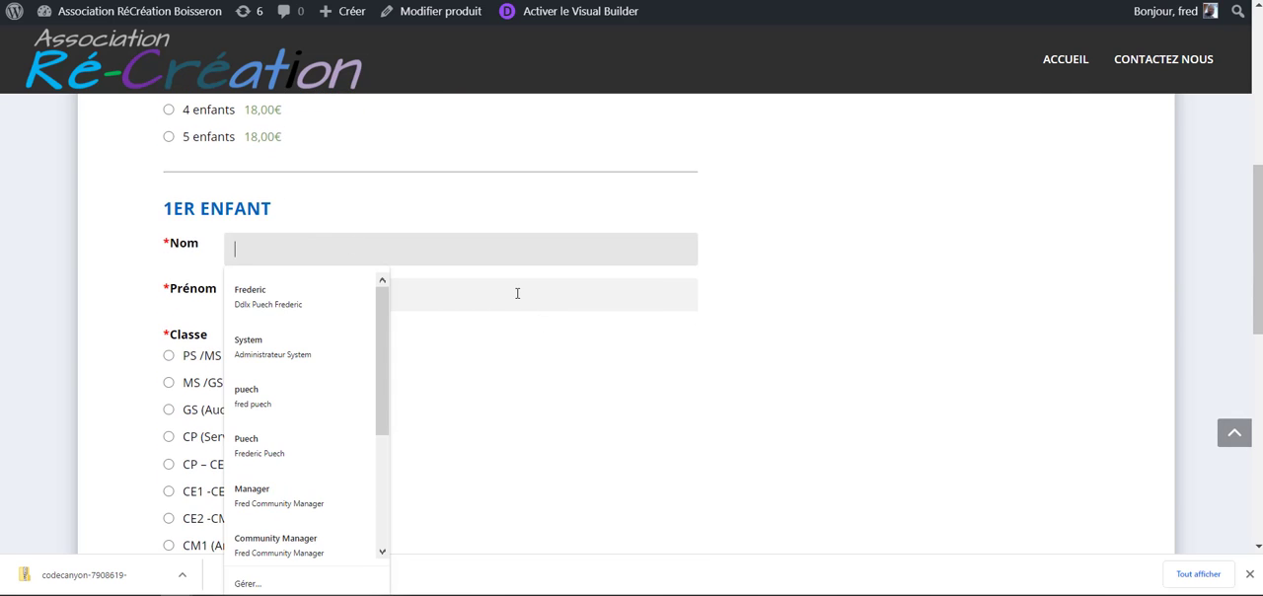
scroll(538, 394, "down", 3)
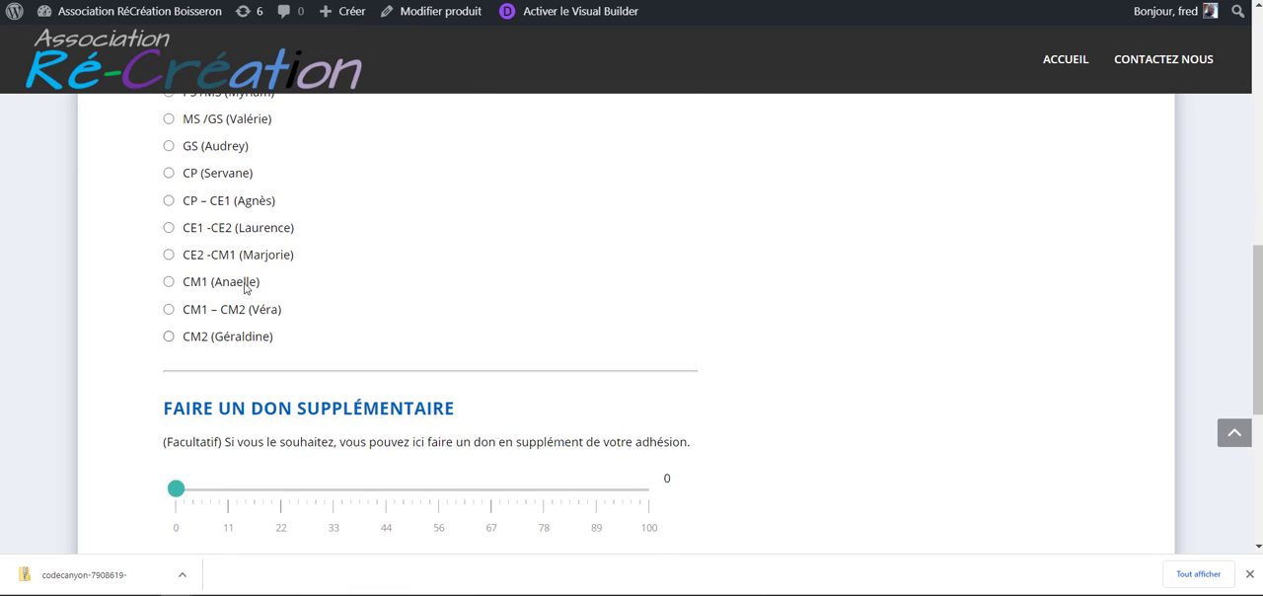
scroll(296, 277, "down", 2)
- Try a supplementary donation of 28 on the slider and reset it to 0
mouse_move(172, 319)
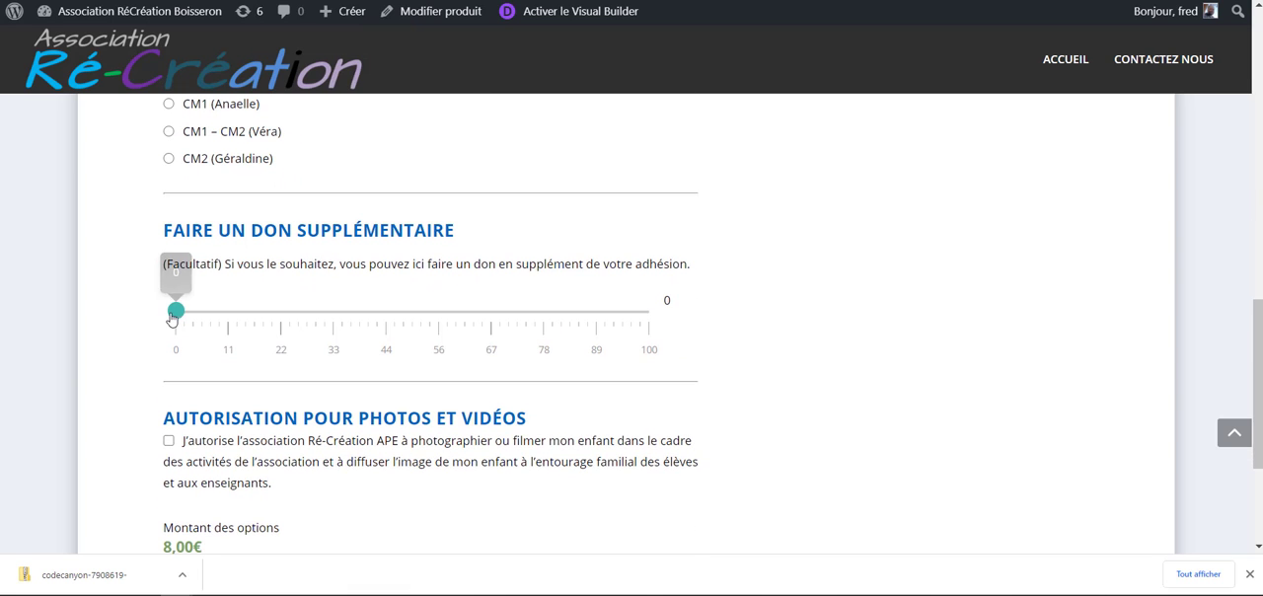
left_click_drag(174, 313, 308, 312)
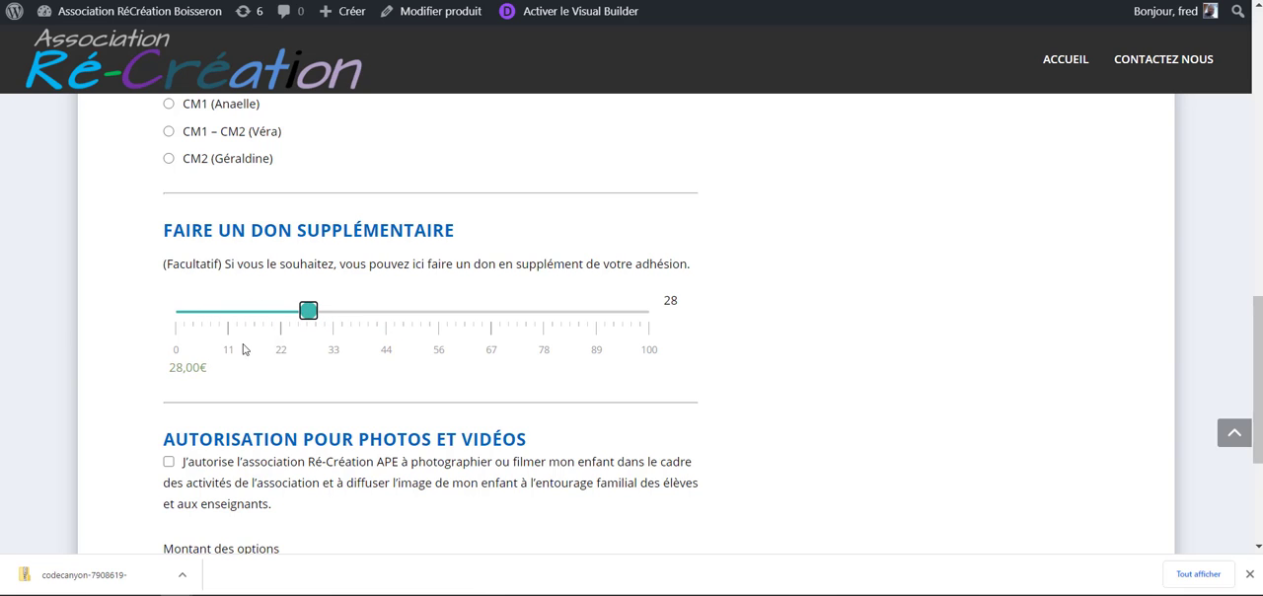
left_click(220, 375)
left_click_drag(309, 312, 139, 319)
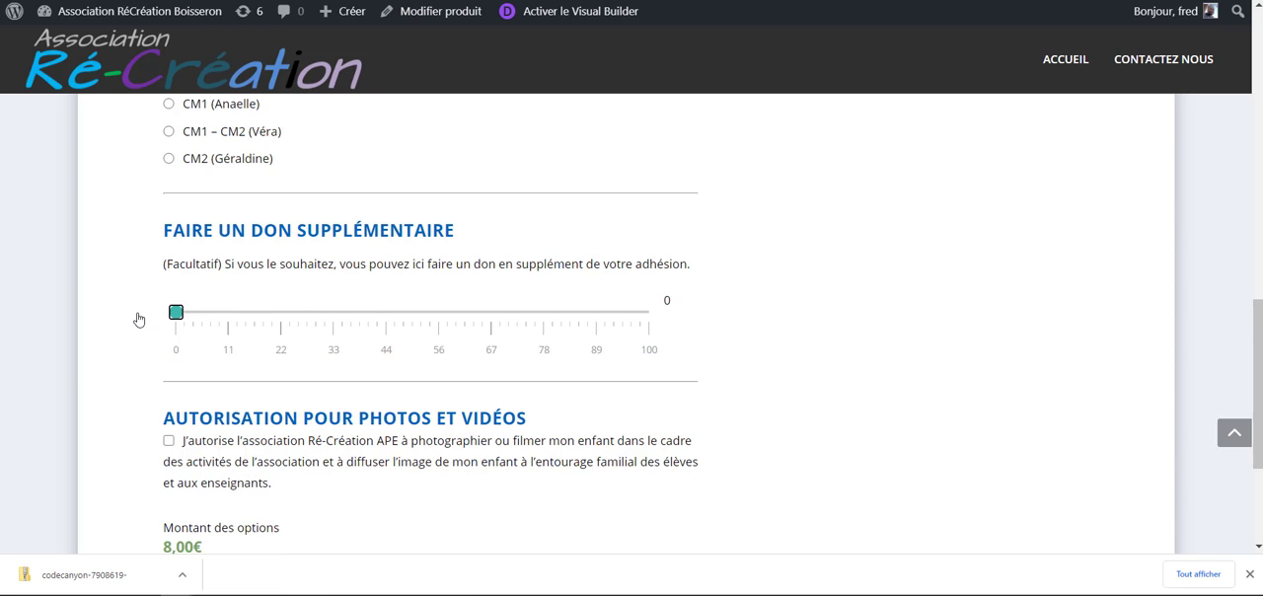
- Grant the photo and video authorization and set the supplementary donation to 31
scroll(242, 318, "down", 2)
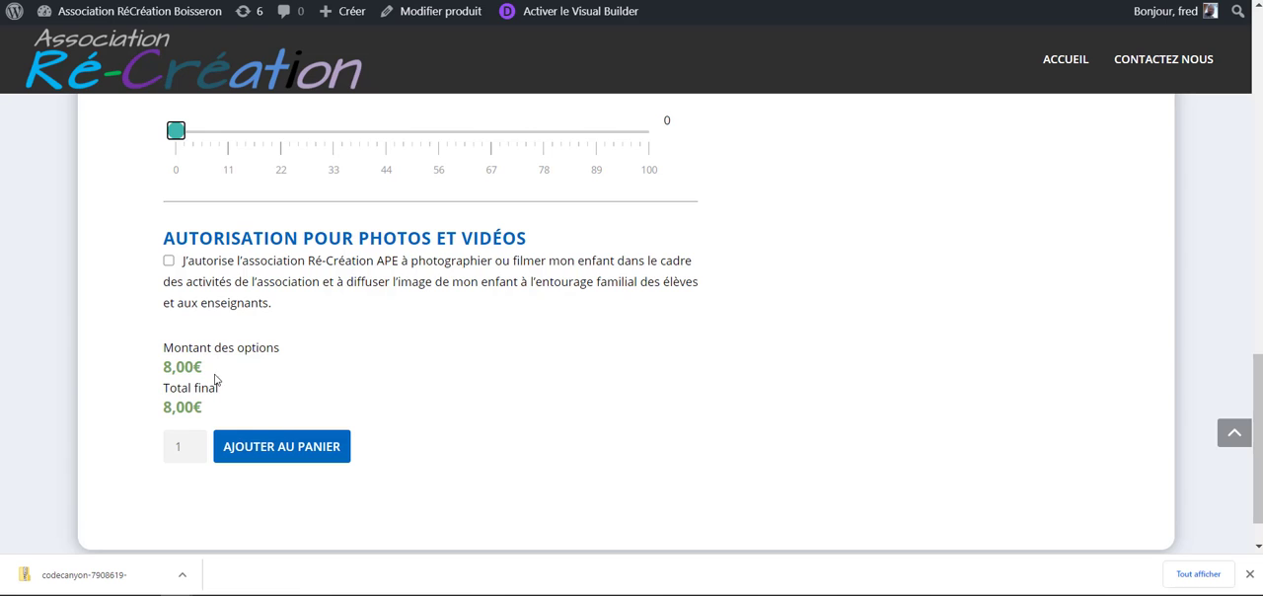
scroll(193, 366, "up", 1)
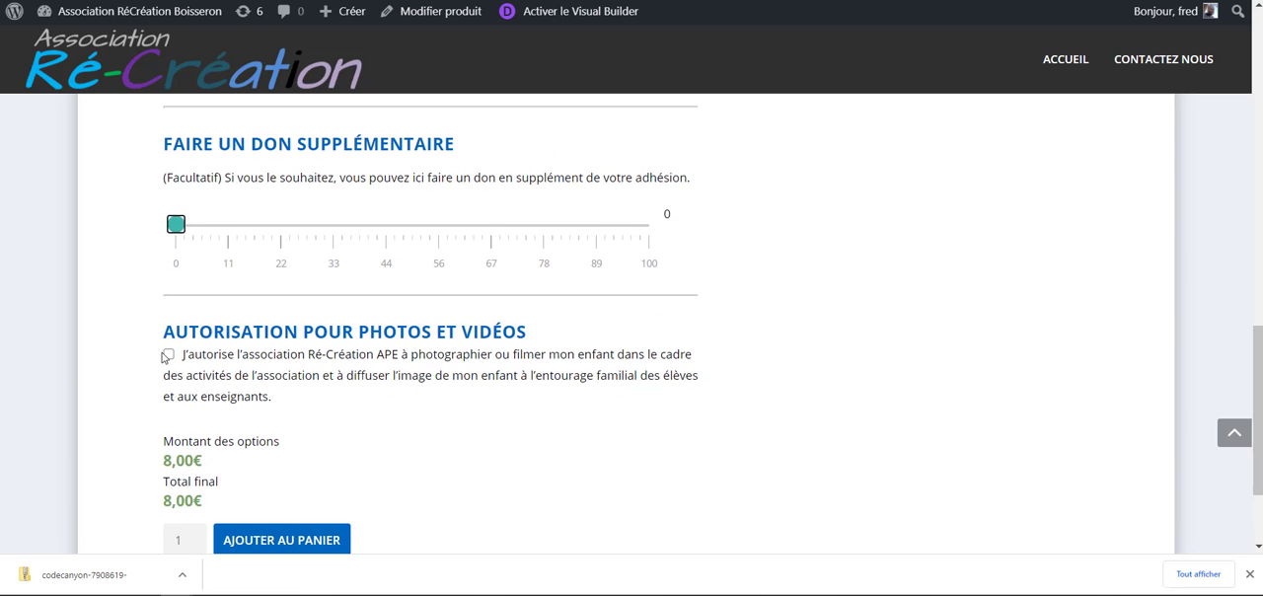
left_click(167, 355)
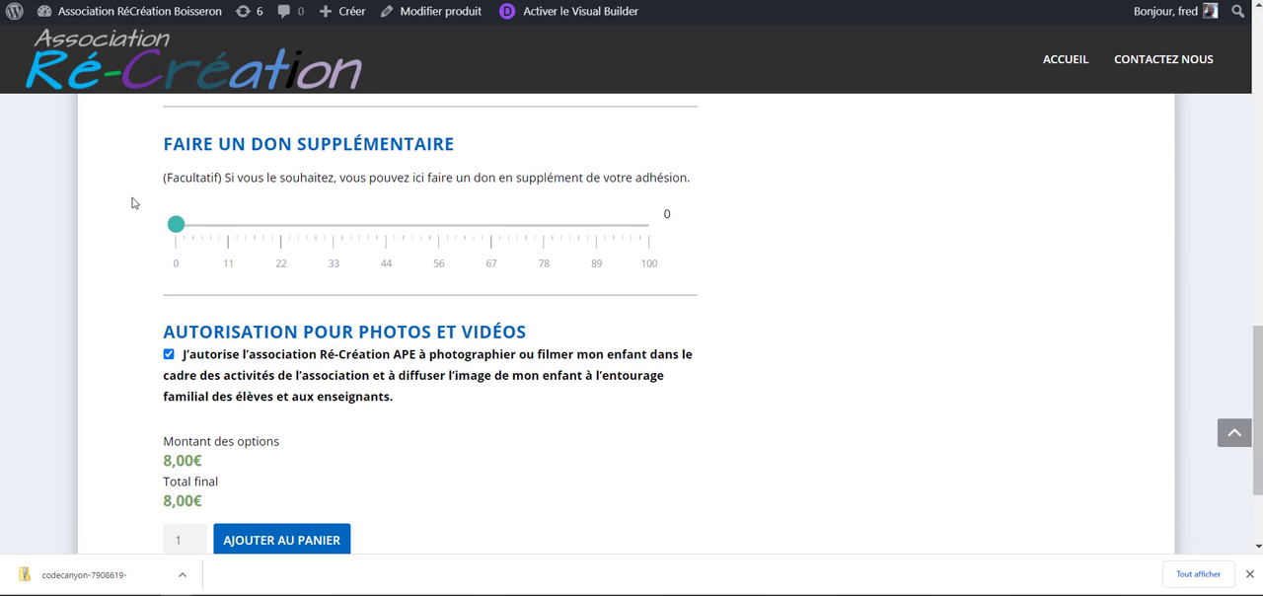
left_click_drag(177, 226, 323, 227)
scroll(286, 434, "down", 1)
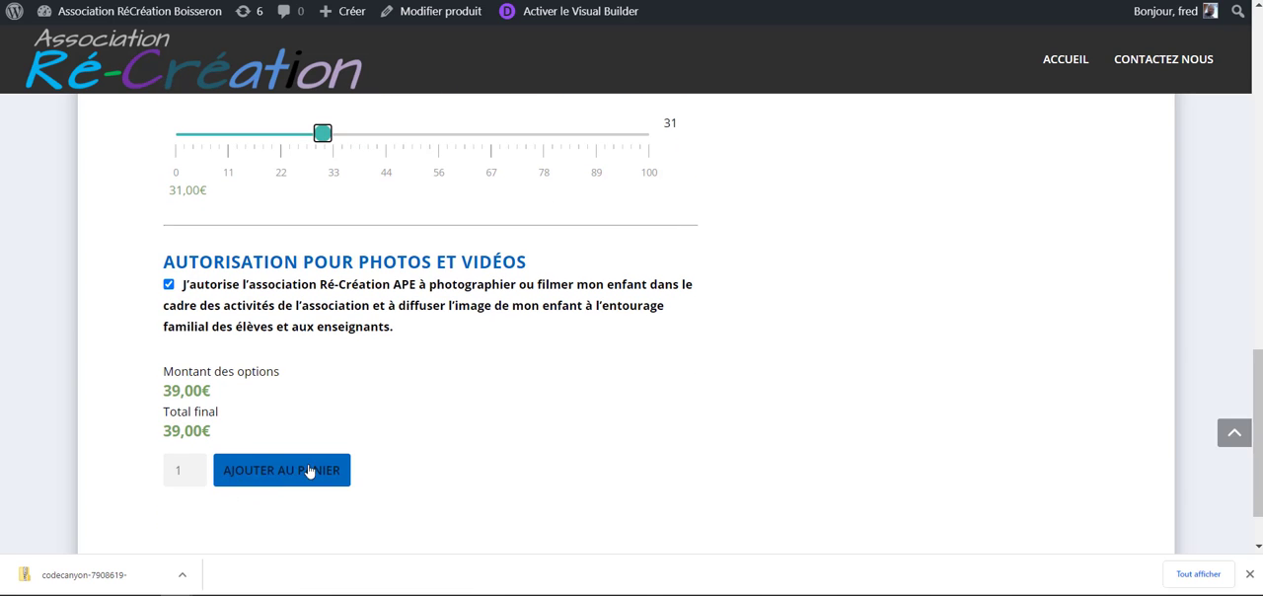
- Select 2 enfants as the number of children on the membership form
scroll(663, 421, "up", 2)
scroll(423, 428, "up", 5)
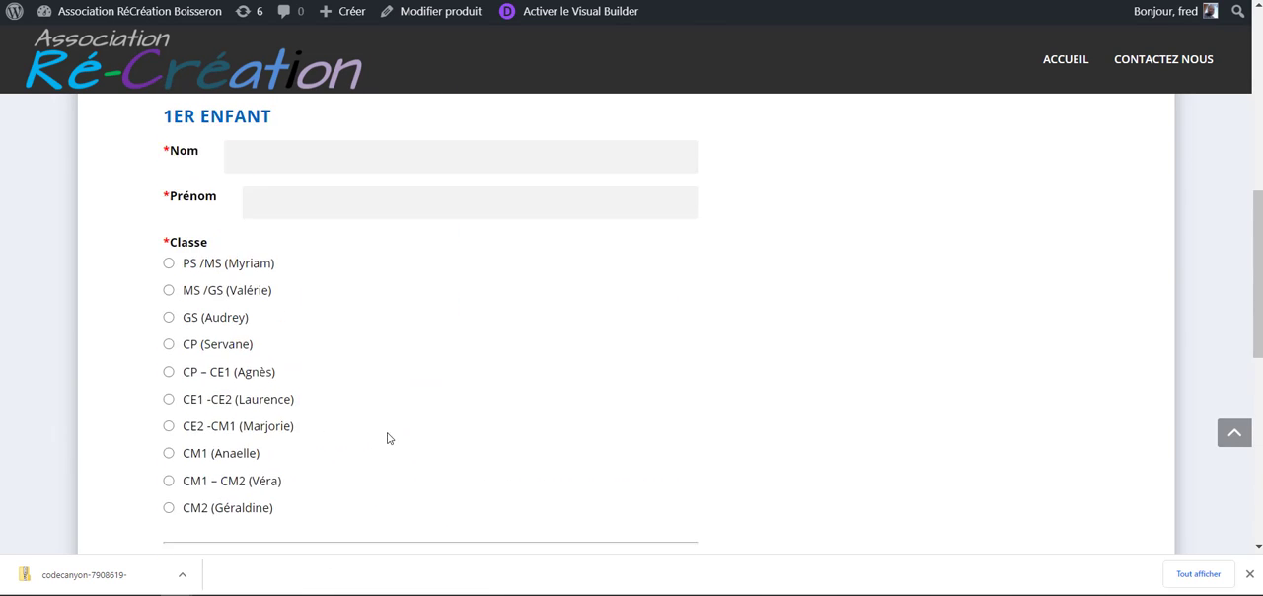
scroll(324, 456, "up", 2)
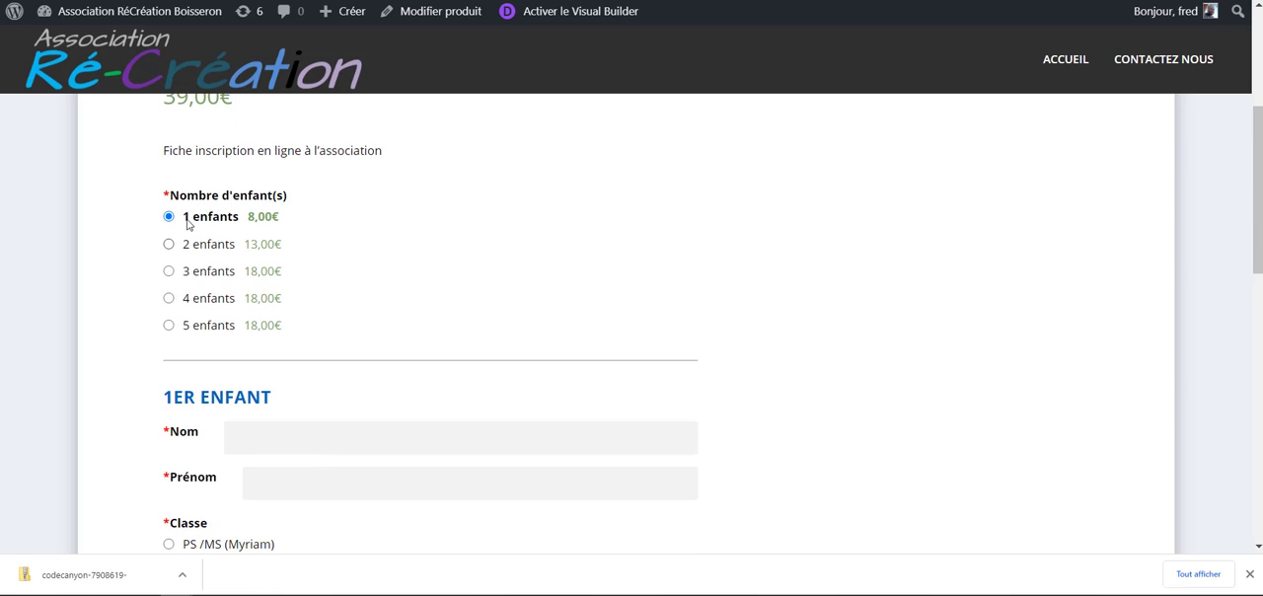
scroll(238, 168, "down", 3)
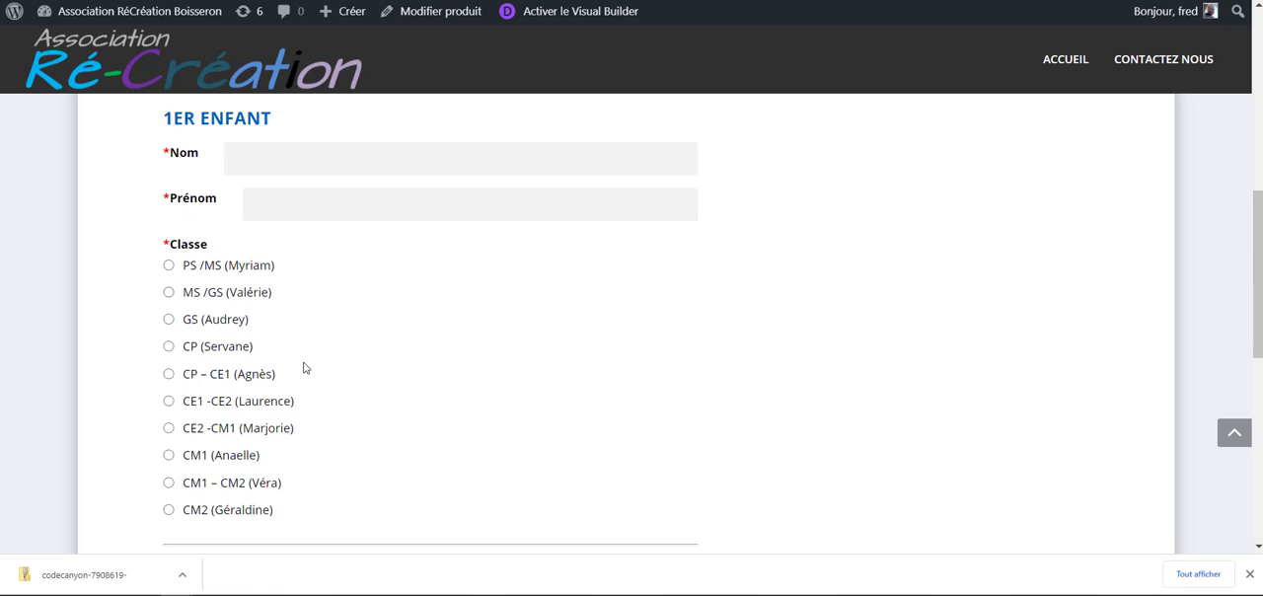
scroll(198, 336, "up", 4)
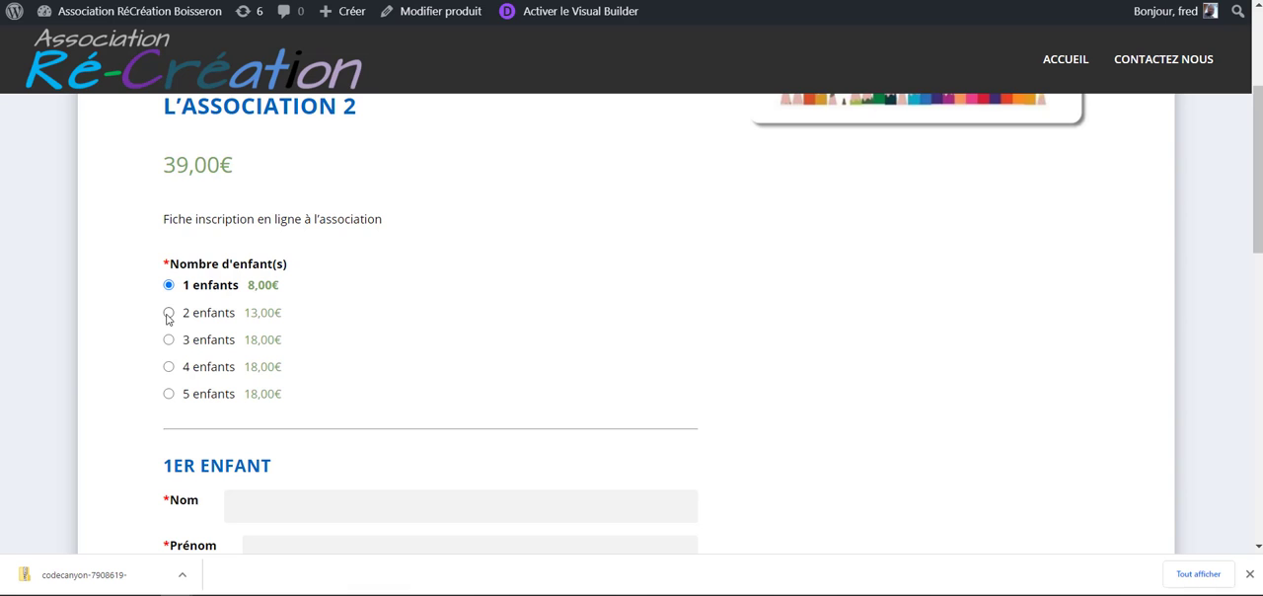
left_click(168, 313)
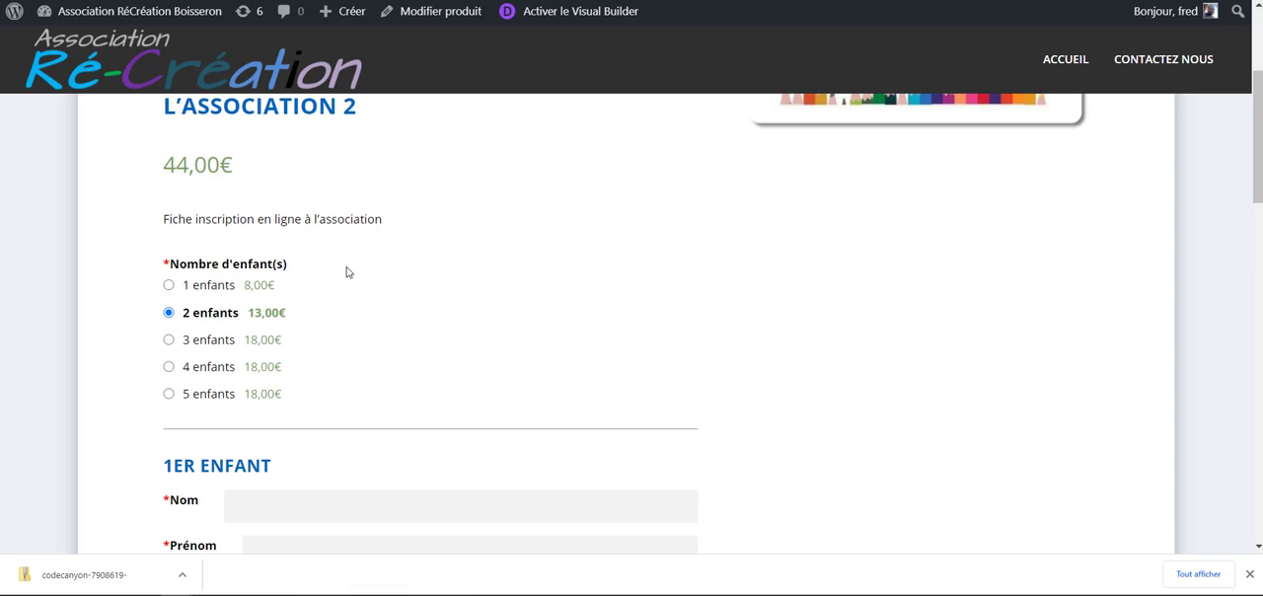
- Review the form's 1er enfant and 2nd enfant sections down to the donation and photo authorization, then return to the product title
scroll(340, 296, "down", 2)
left_click_drag(172, 288, 444, 479)
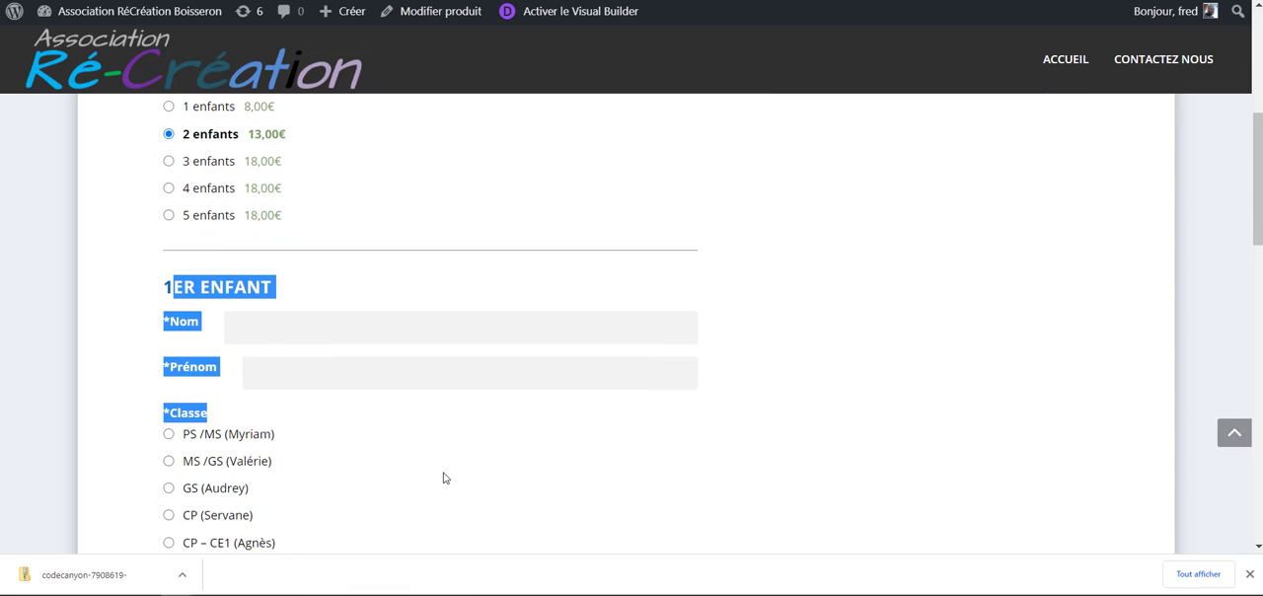
scroll(444, 478, "down", 6)
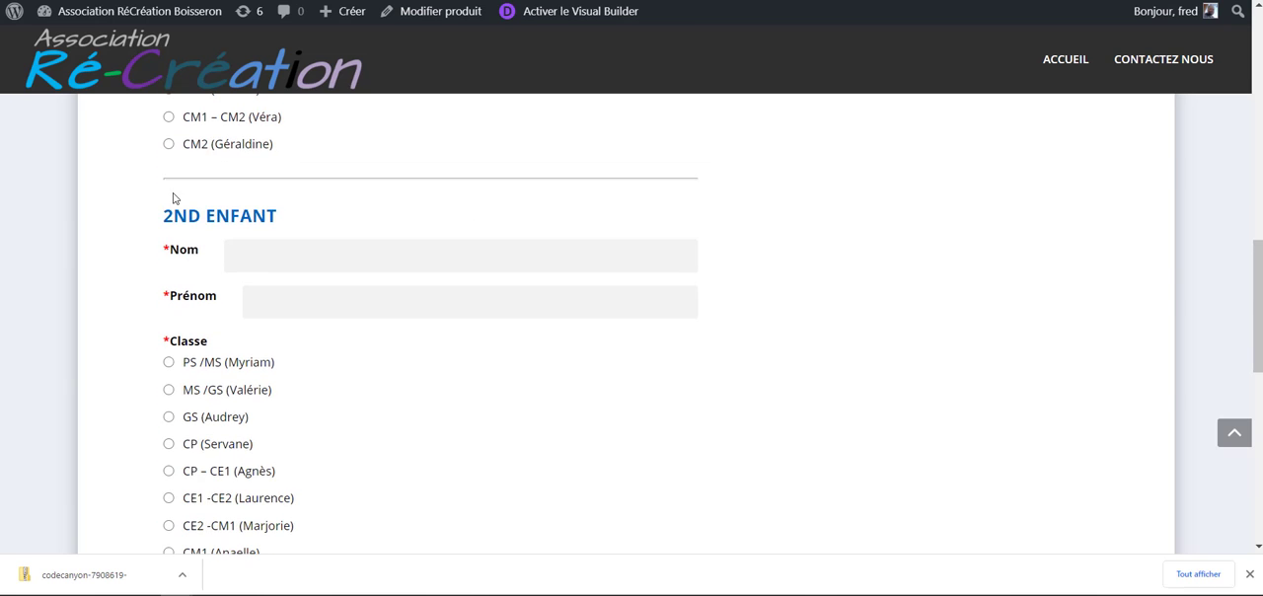
scroll(247, 214, "down", 5)
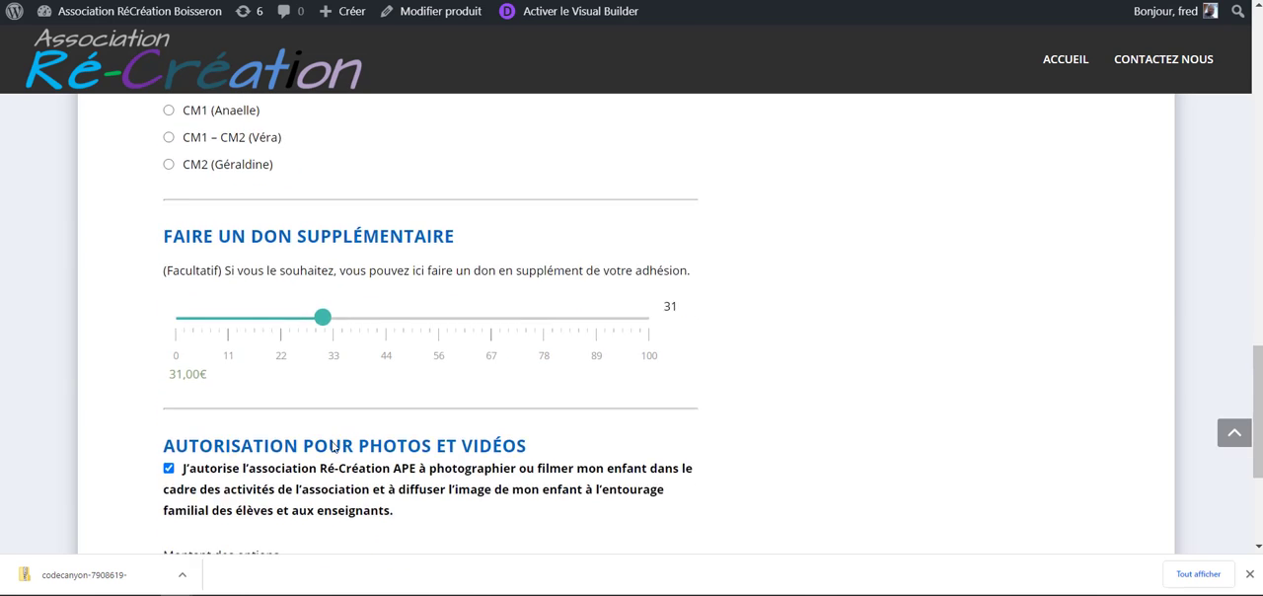
scroll(335, 449, "down", 2)
scroll(366, 381, "up", 6)
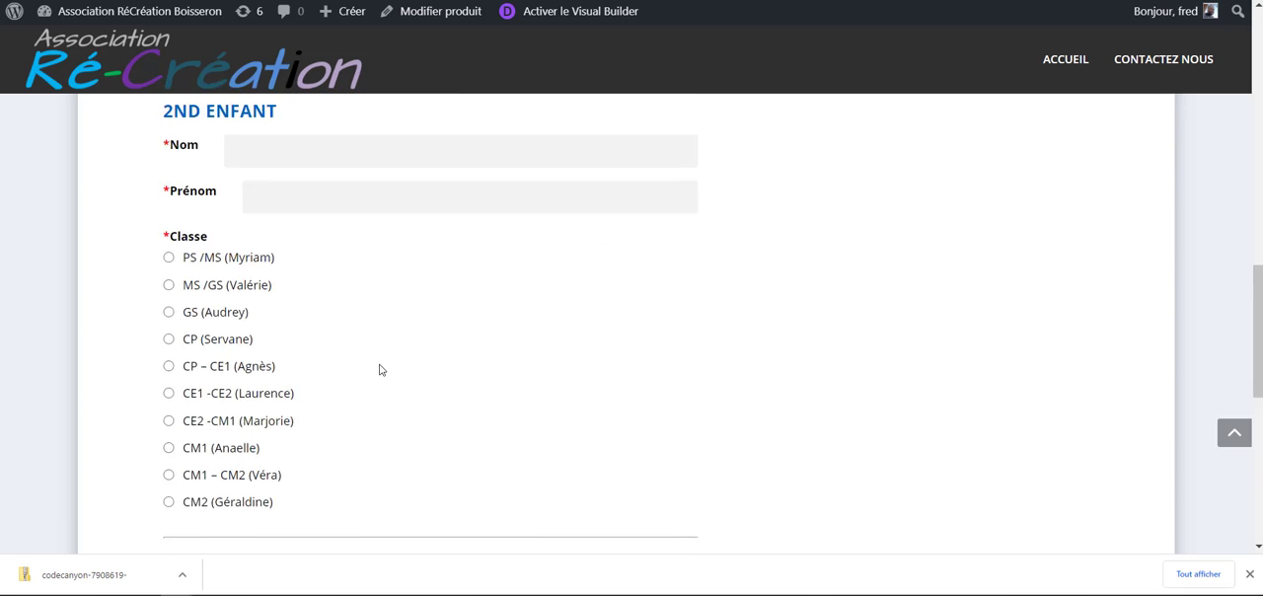
scroll(381, 365, "up", 15)
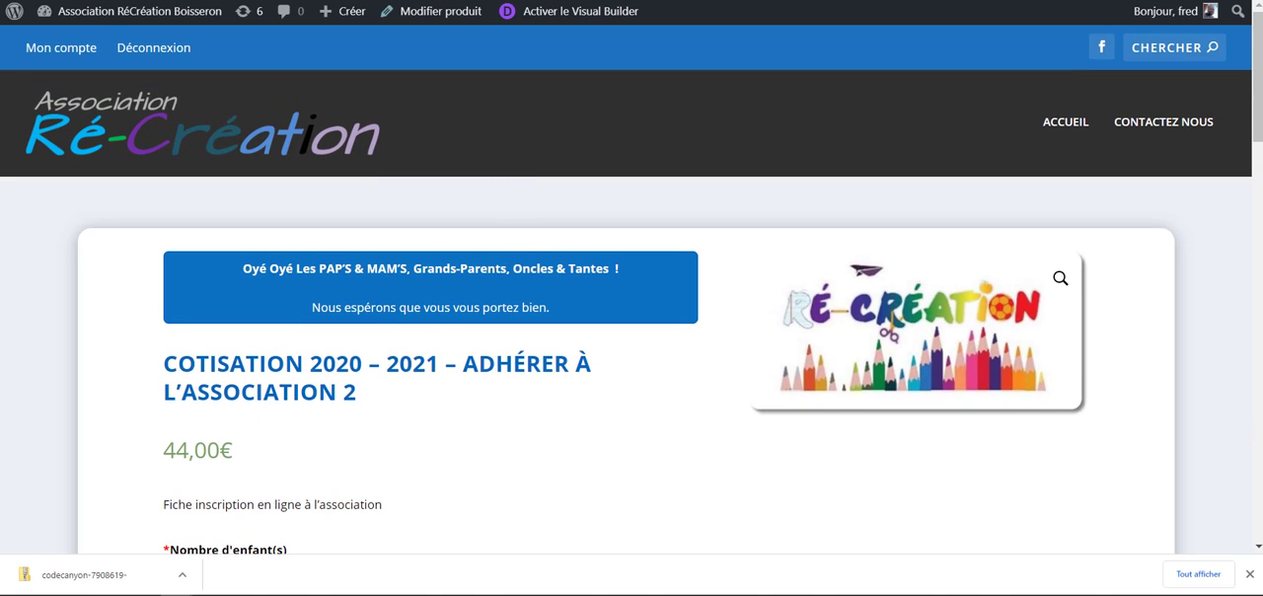
- Switch to the product's edit page and review its Divi layout down to the Données produit settings
key("ctrl+shift+Tab")
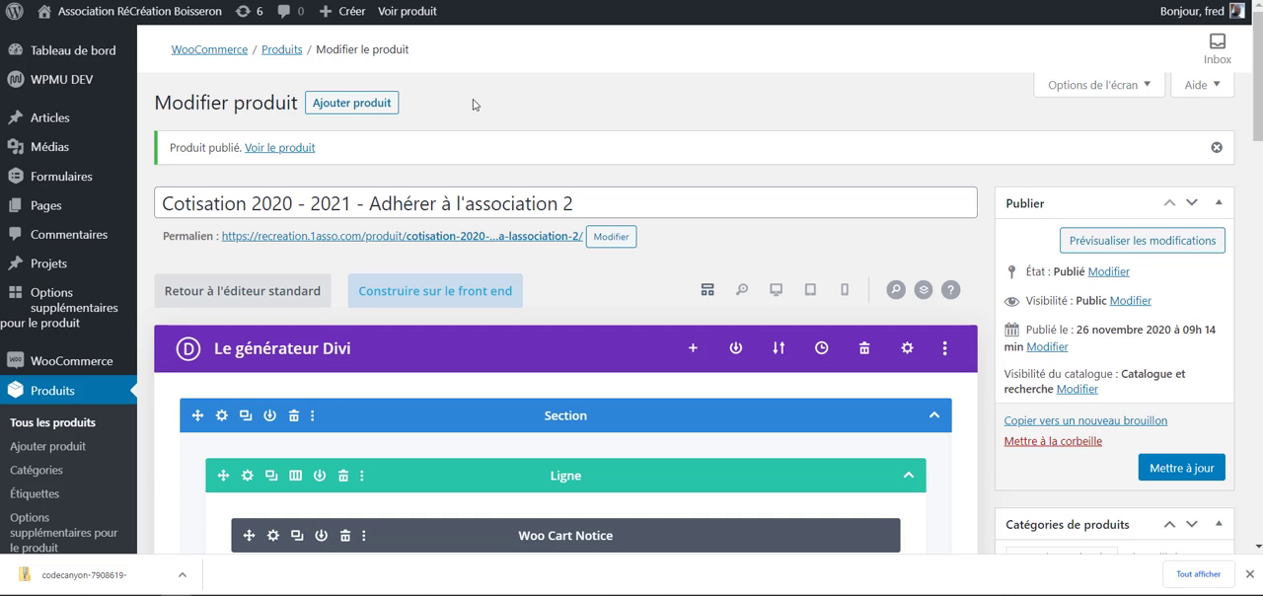
scroll(592, 104, "down", 3)
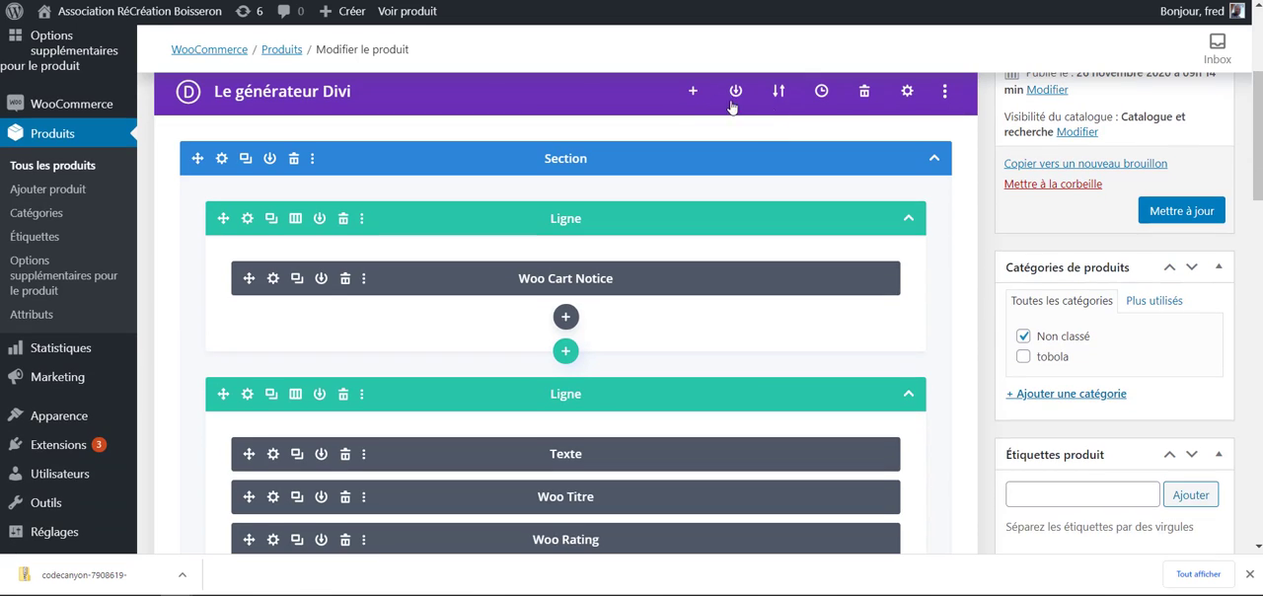
scroll(256, 170, "down", 4)
scroll(199, 151, "up", 4)
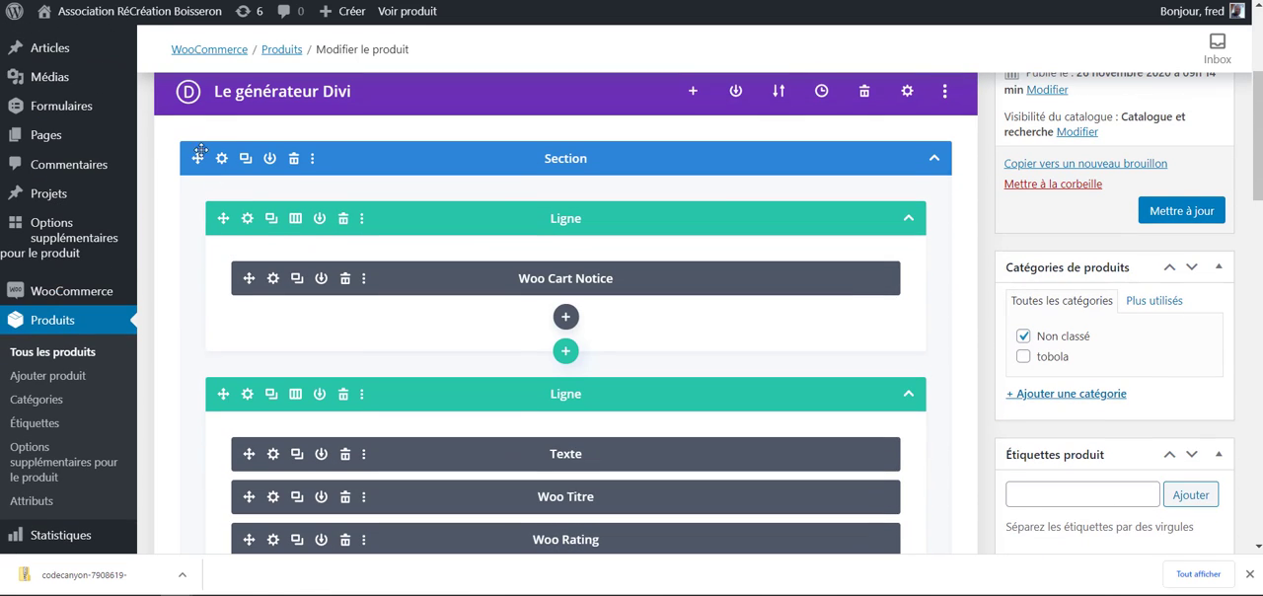
scroll(344, 127, "down", 4)
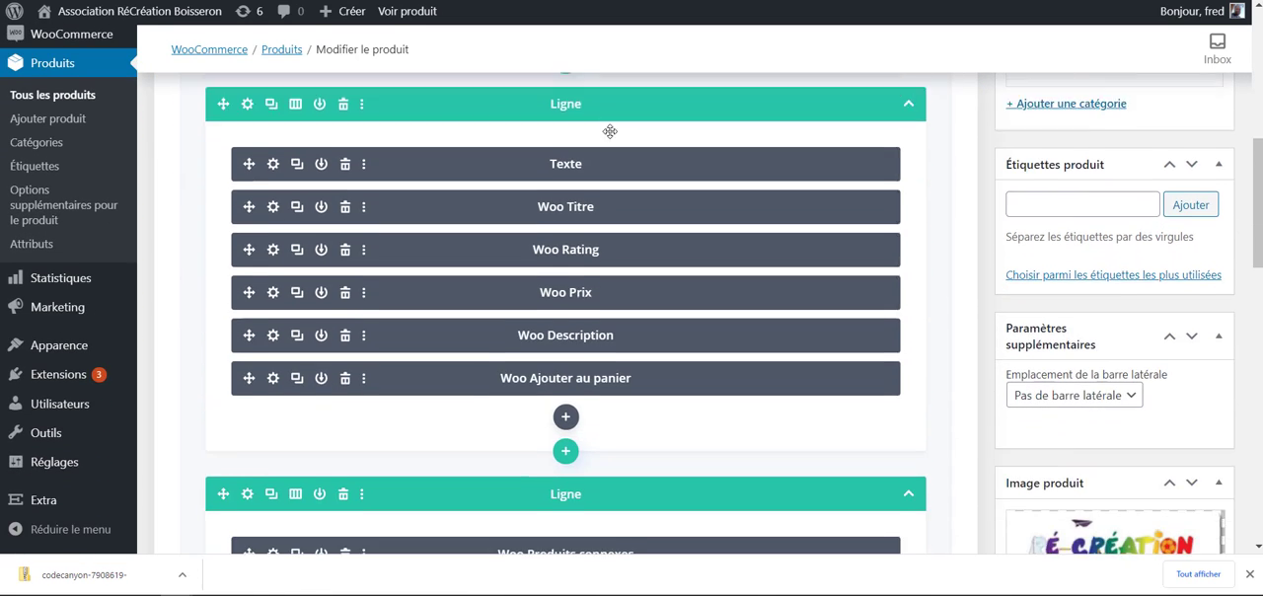
scroll(558, 127, "down", 4)
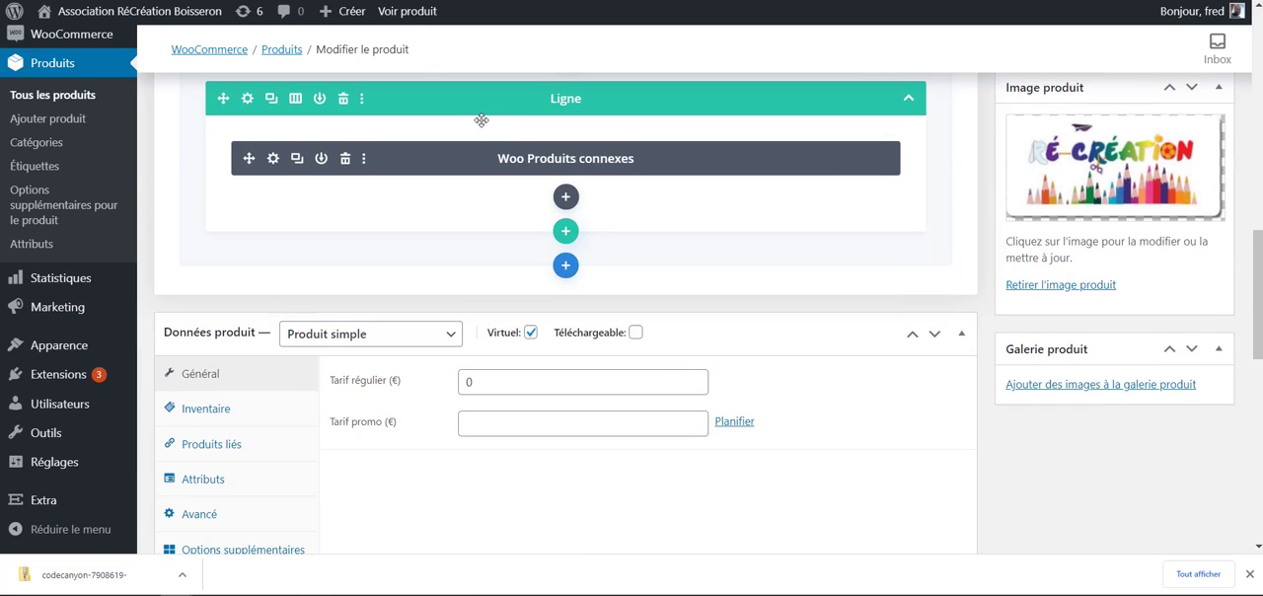
scroll(405, 187, "down", 4)
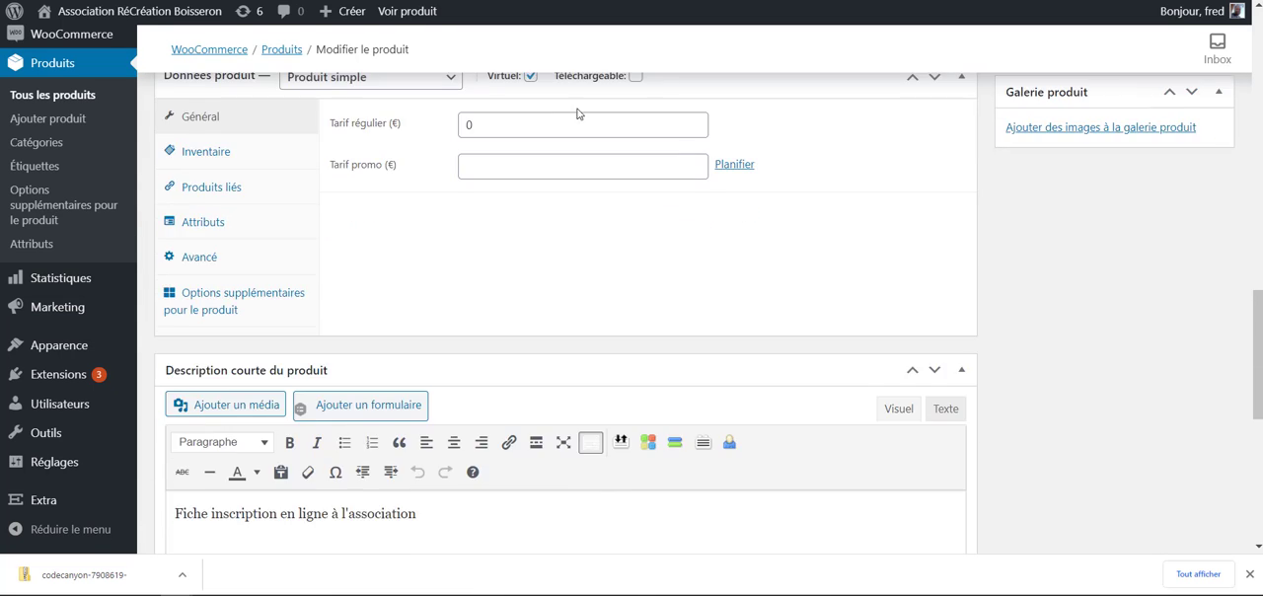
scroll(557, 168, "up", 6)
scroll(557, 168, "up", 1)
scroll(557, 167, "down", 4)
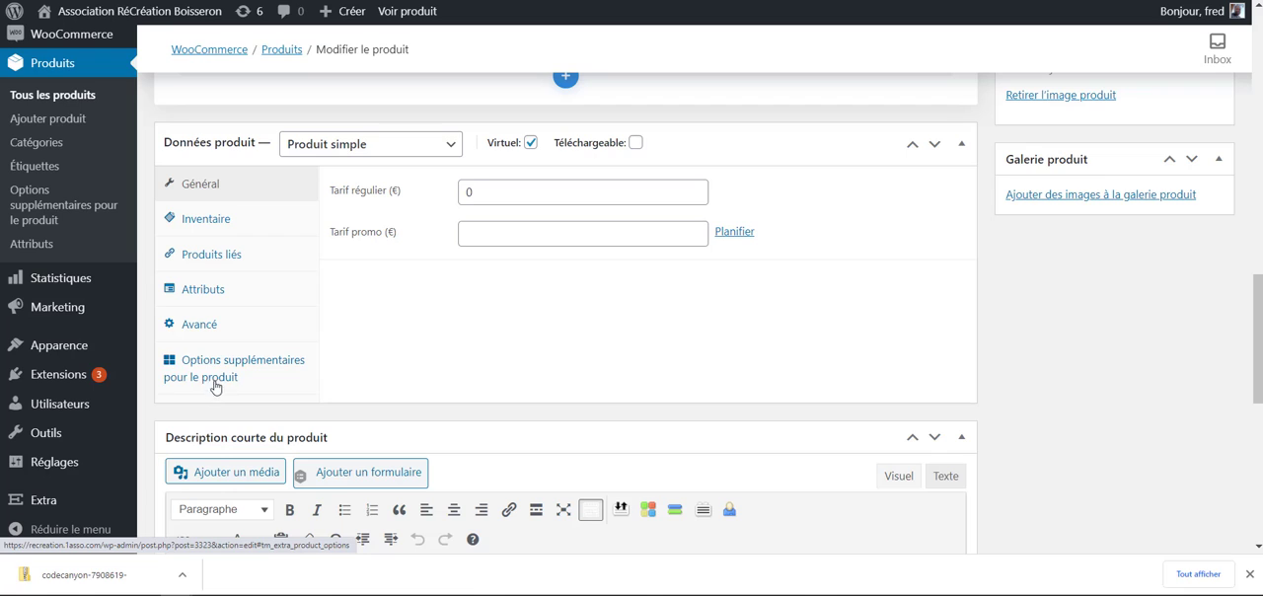
- Display the Options supplémentaires pour le produit settings in the product data
left_click_drag(341, 381, 165, 361)
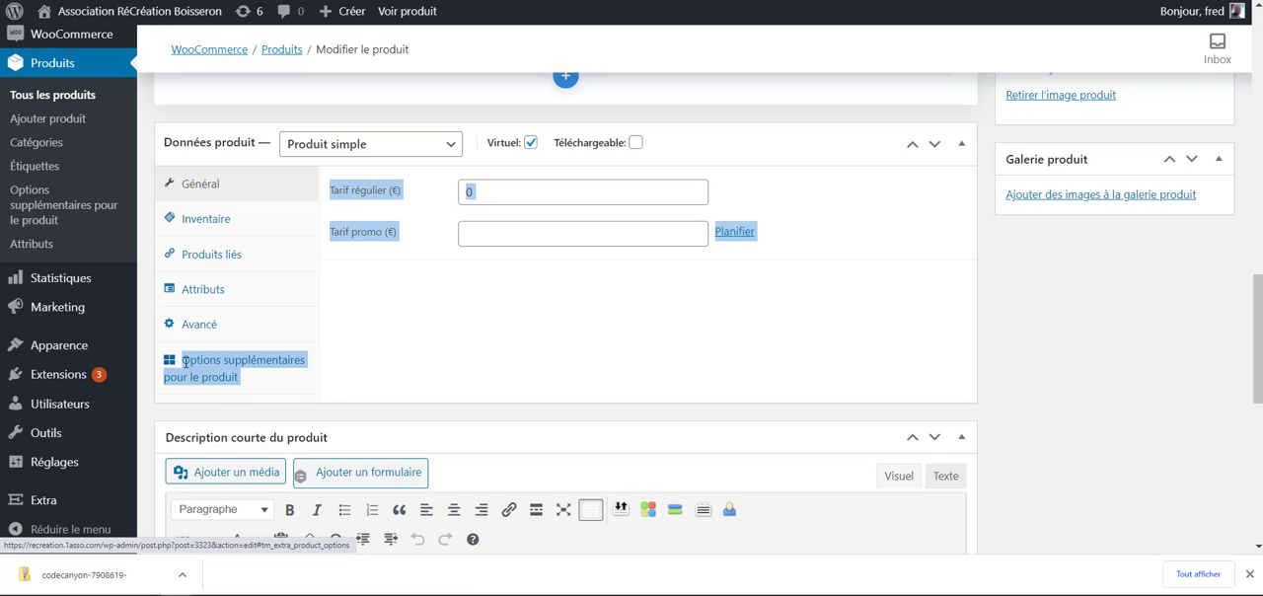
left_click(371, 377)
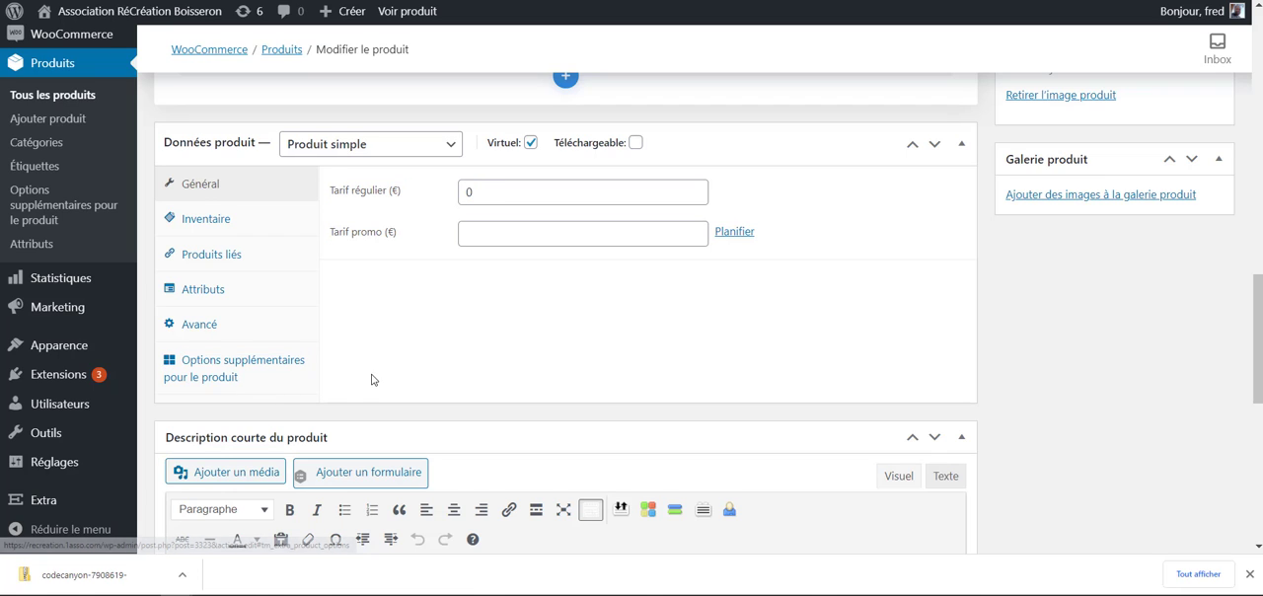
left_click(217, 372)
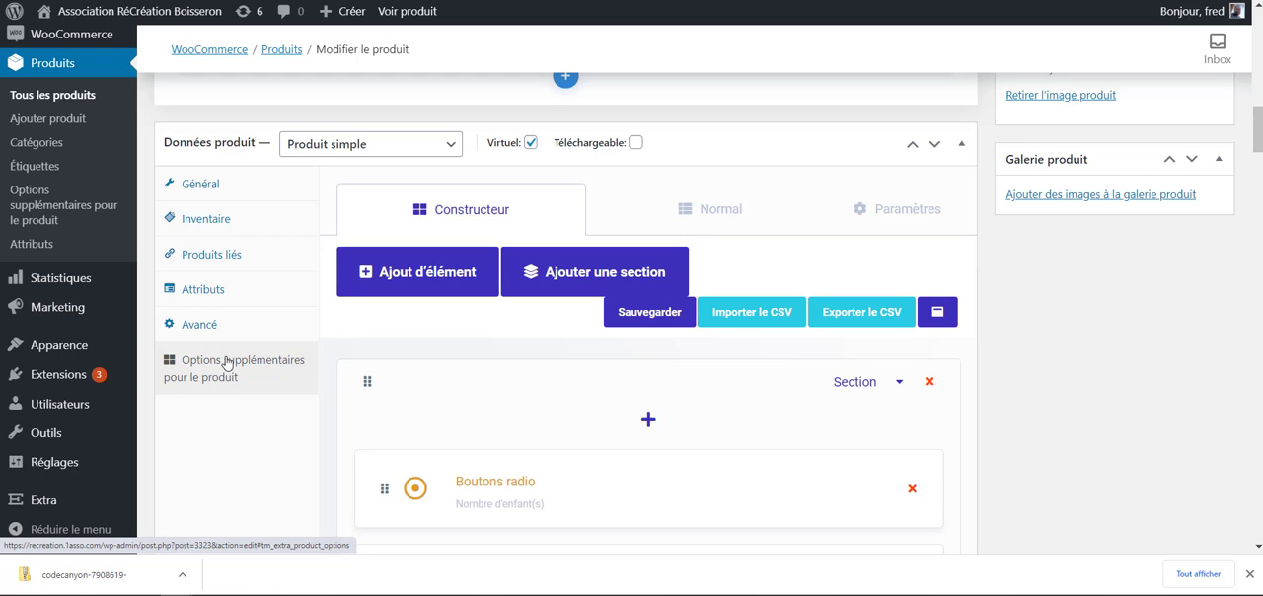
- Examine the first section of the options builder, from the Nombre d'enfant(s) radio buttons to the Classe radio buttons
scroll(226, 363, "down", 1)
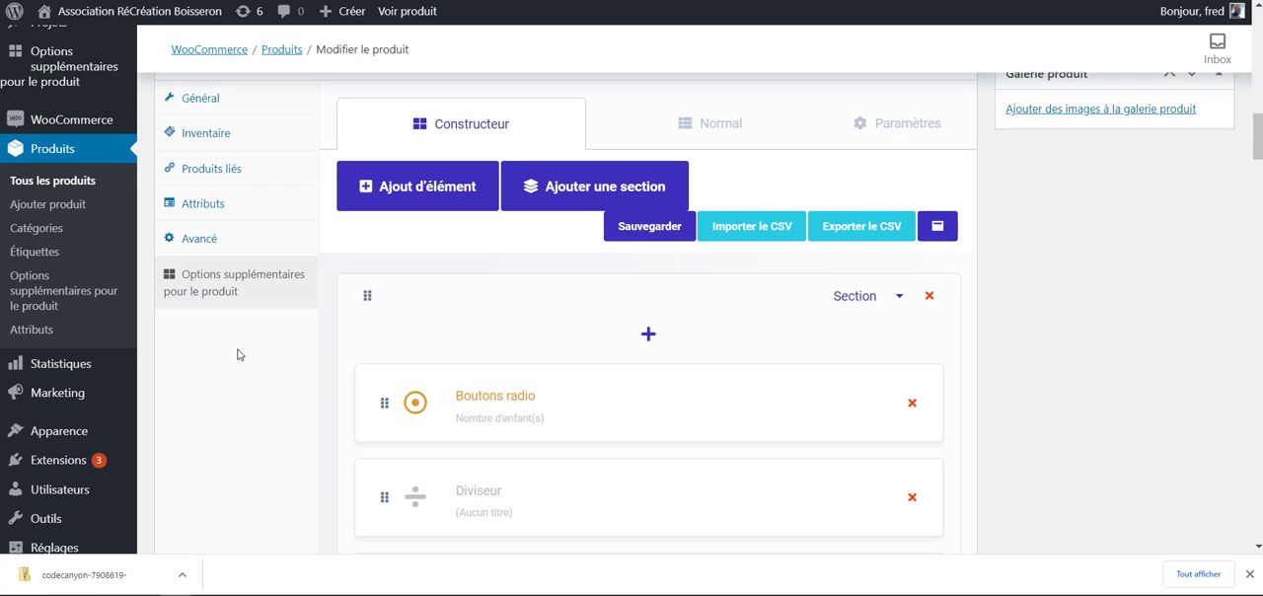
scroll(241, 355, "down", 1)
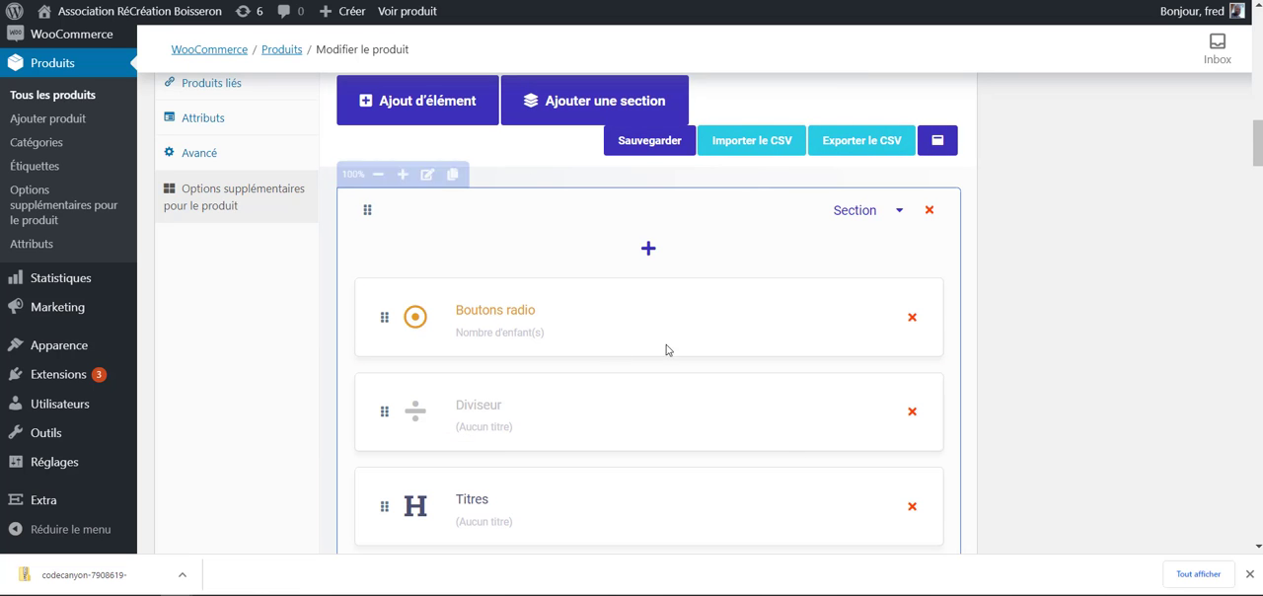
scroll(622, 226, "down", 3)
scroll(520, 140, "down", 7)
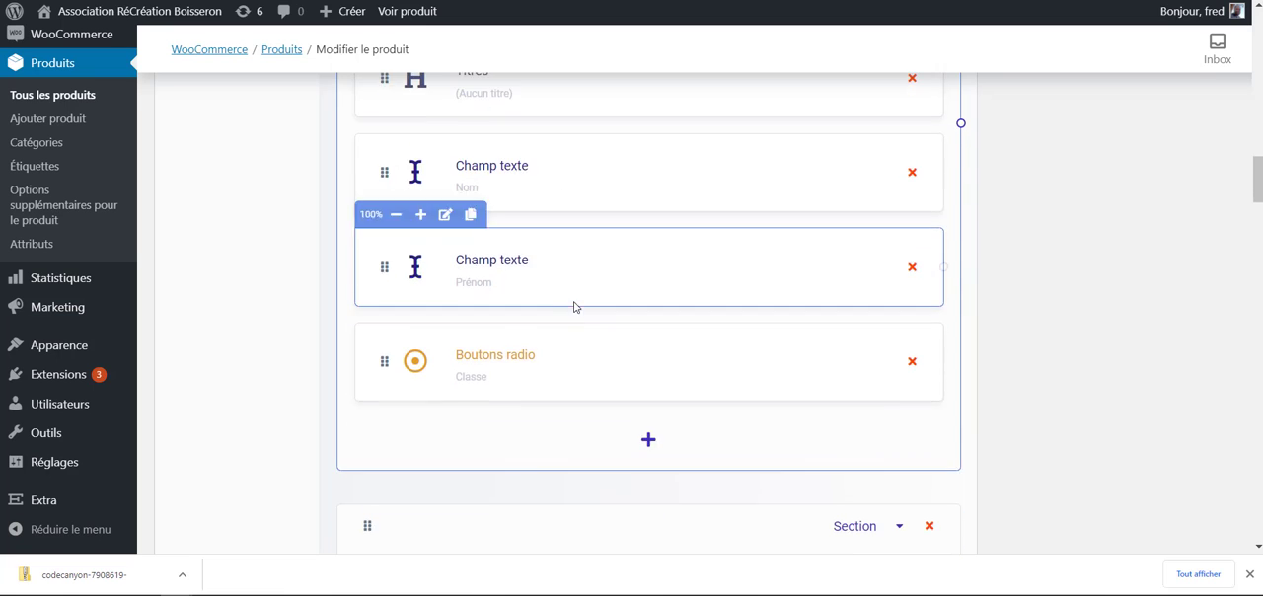
scroll(592, 326, "up", 6)
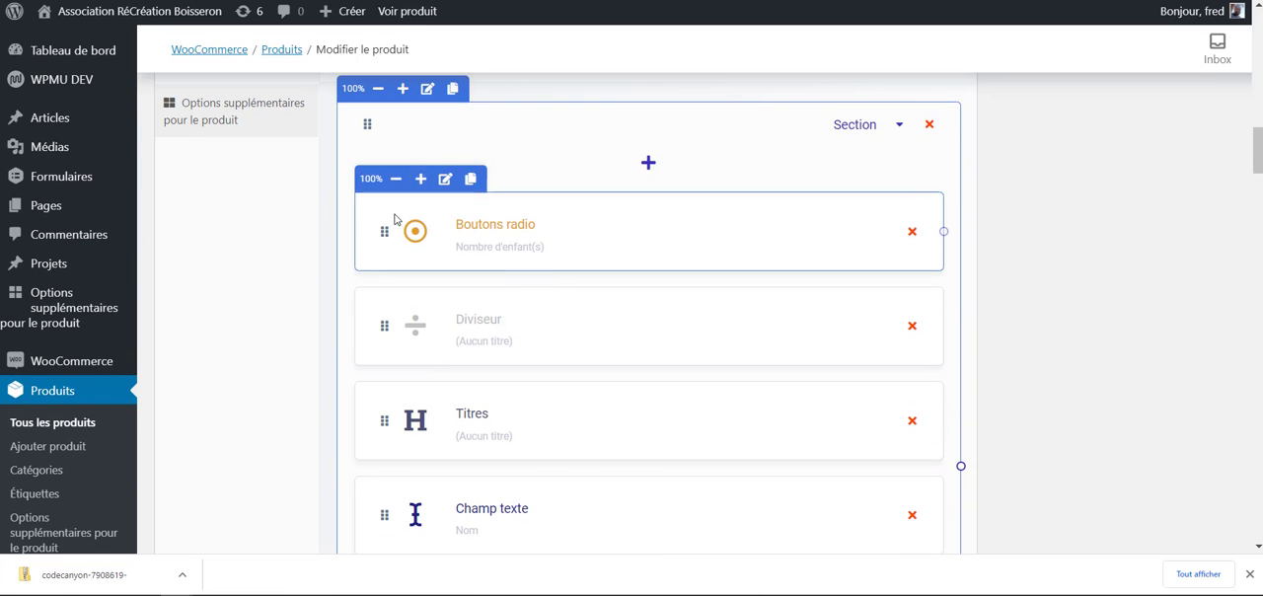
scroll(470, 217, "down", 3)
scroll(474, 219, "up", 4)
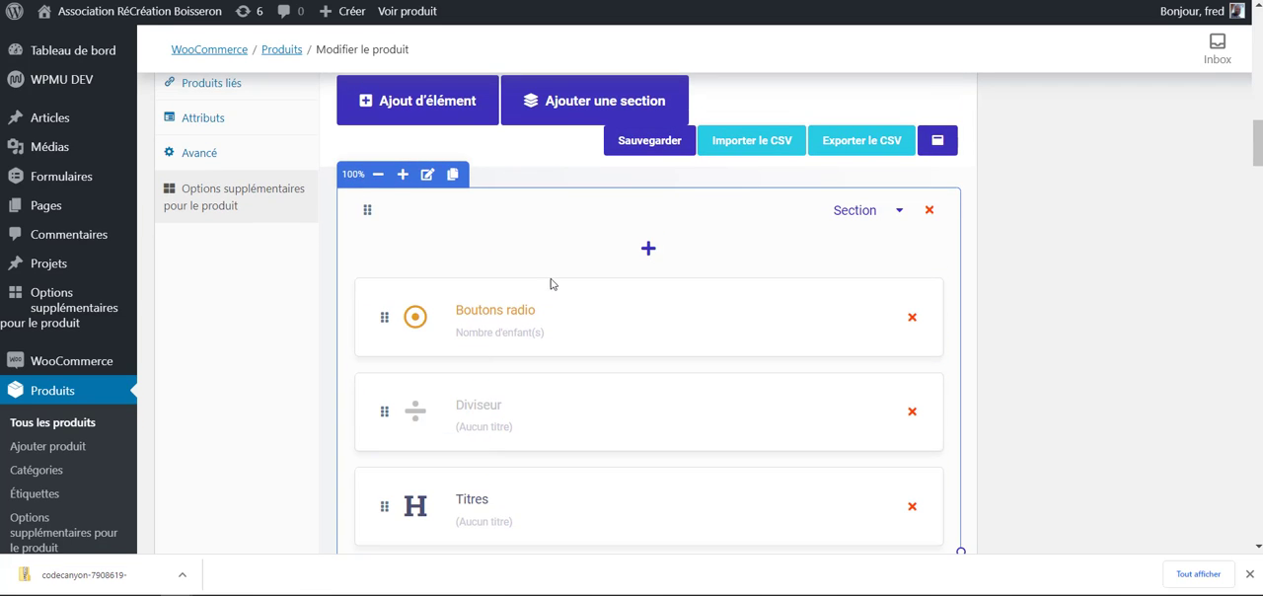
- Look through the fields of the following child sections in the options builder and return to the first section
scroll(552, 282, "down", 1)
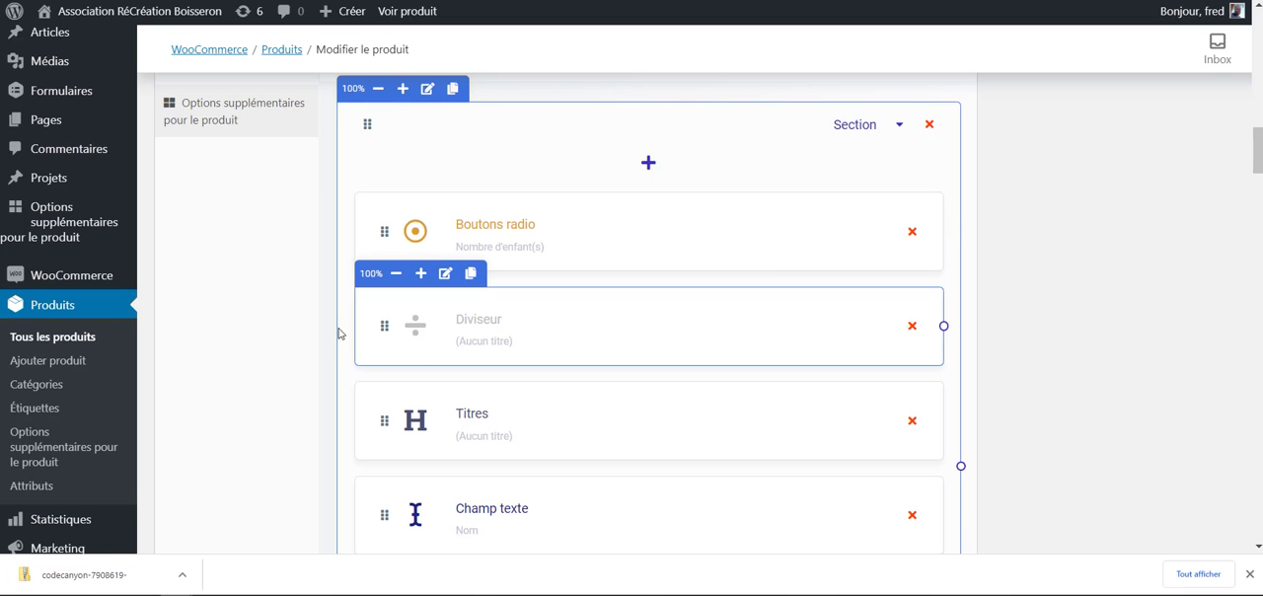
scroll(589, 496, "down", 4)
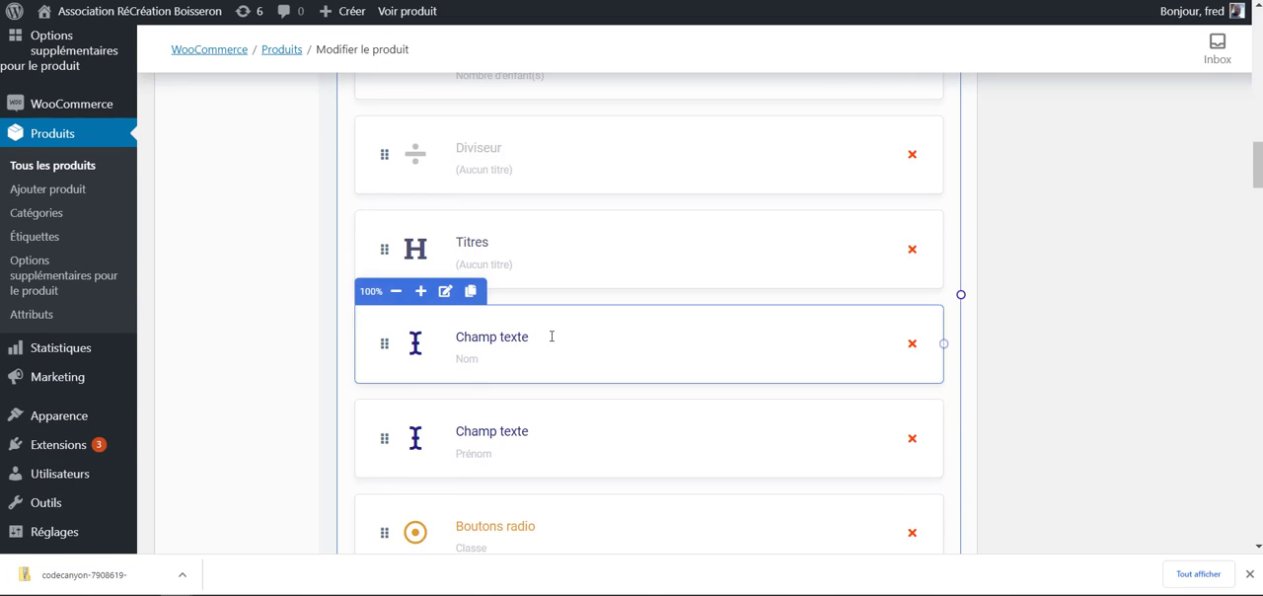
scroll(599, 297, "down", 15)
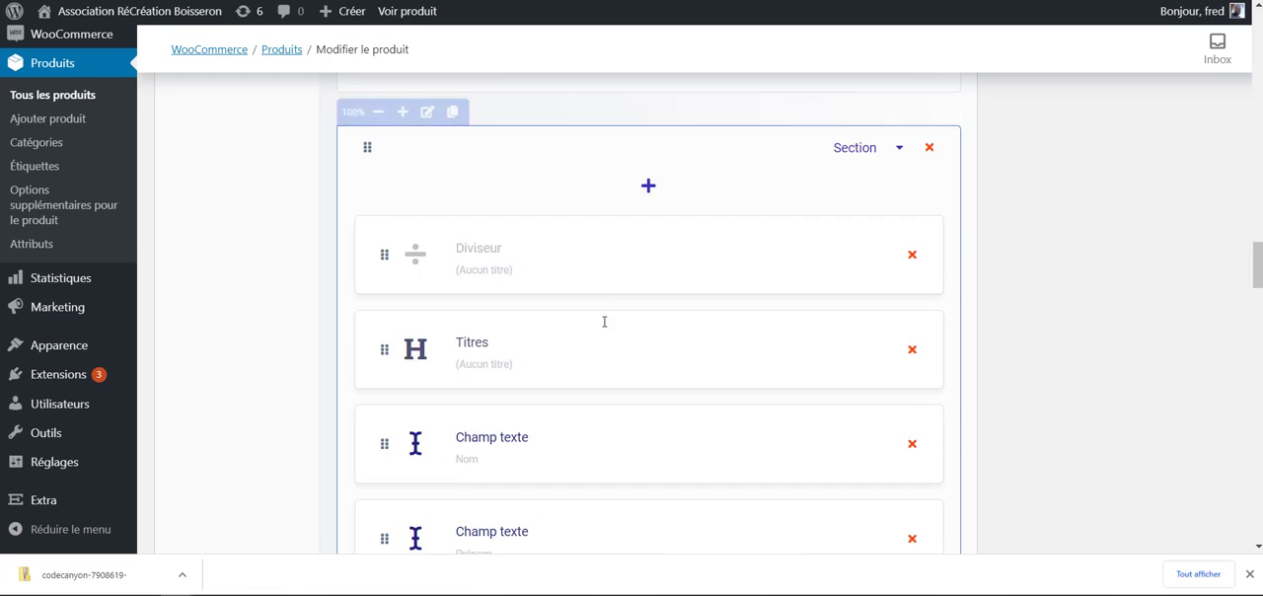
scroll(582, 300, "down", 5)
scroll(510, 272, "up", 5)
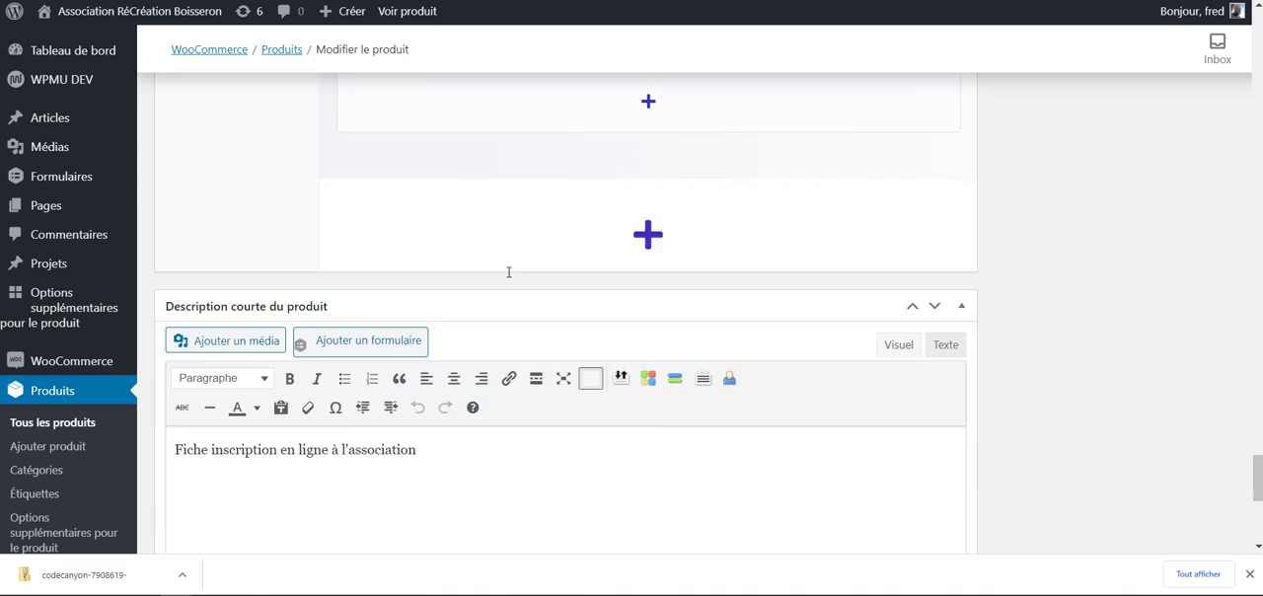
scroll(509, 271, "up", 1)
scroll(507, 274, "down", 3)
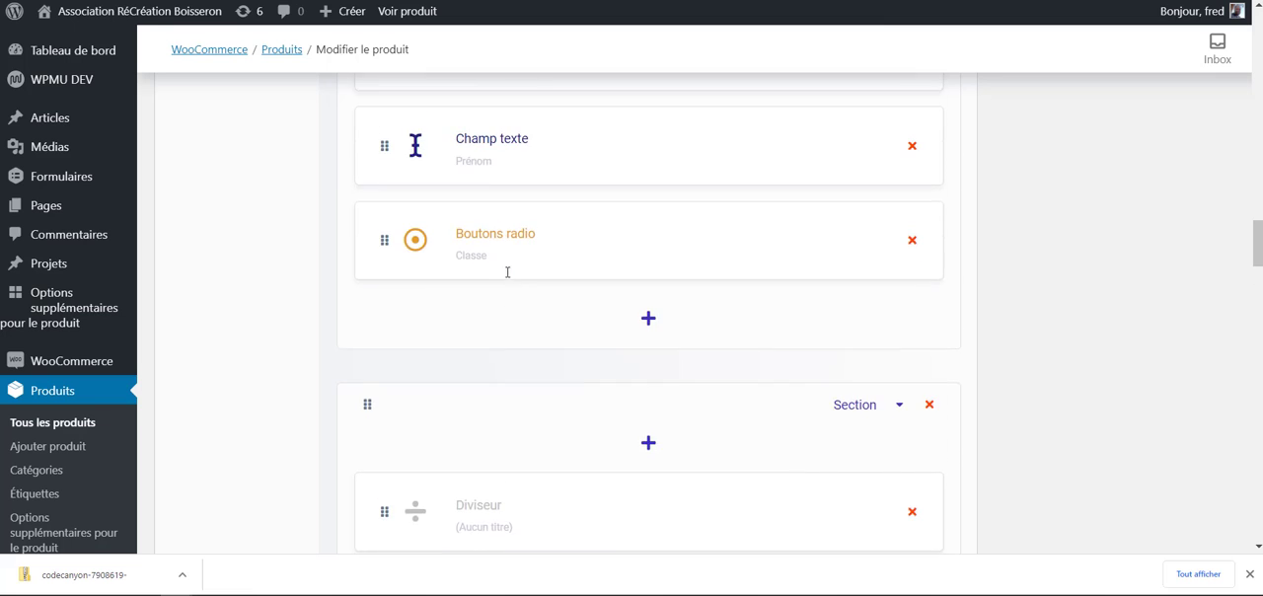
scroll(465, 293, "up", 4)
scroll(467, 312, "down", 4)
scroll(467, 312, "up", 7)
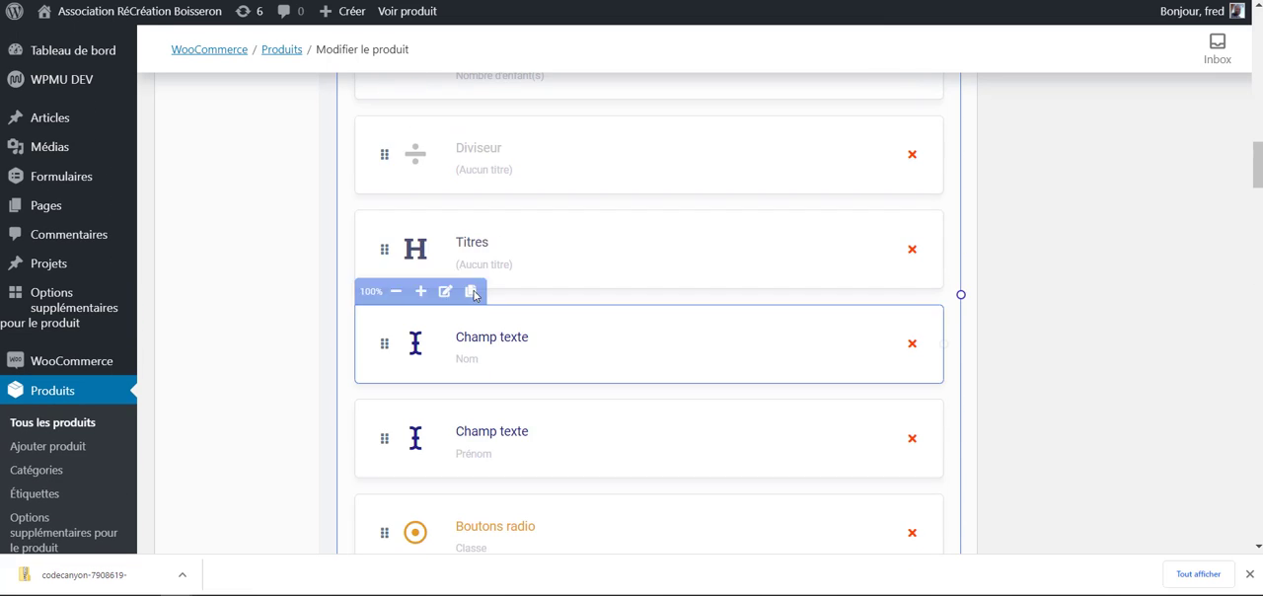
scroll(592, 340, "down", 1)
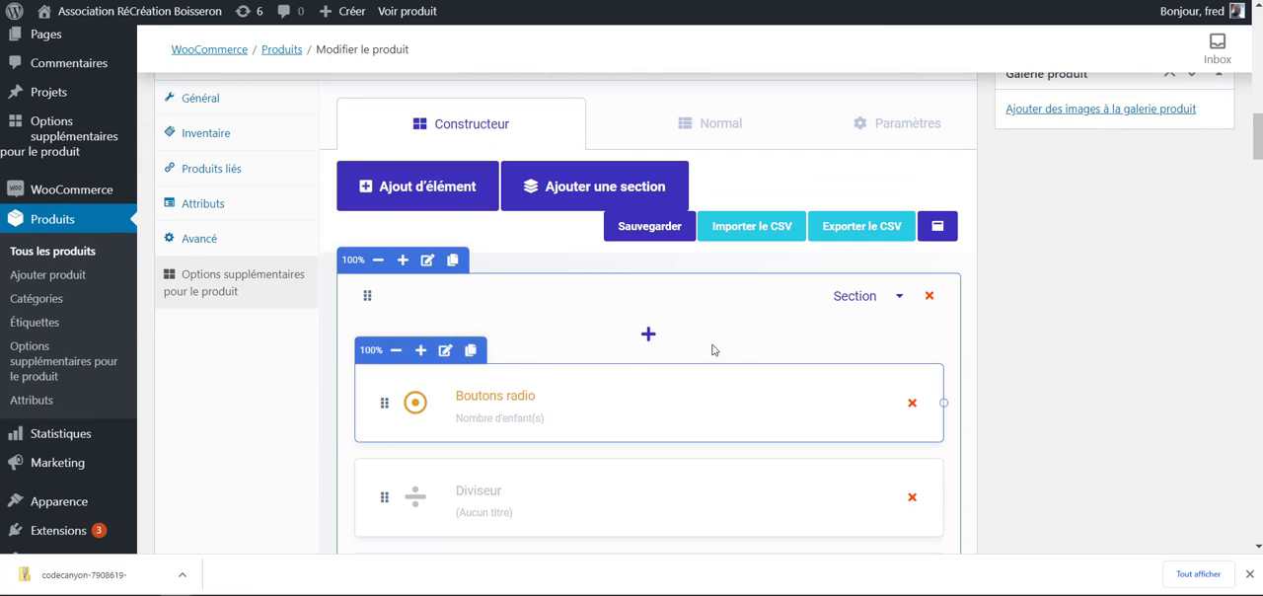
- Open the list of elements that can be added to the first section and review the available types
left_click(648, 337)
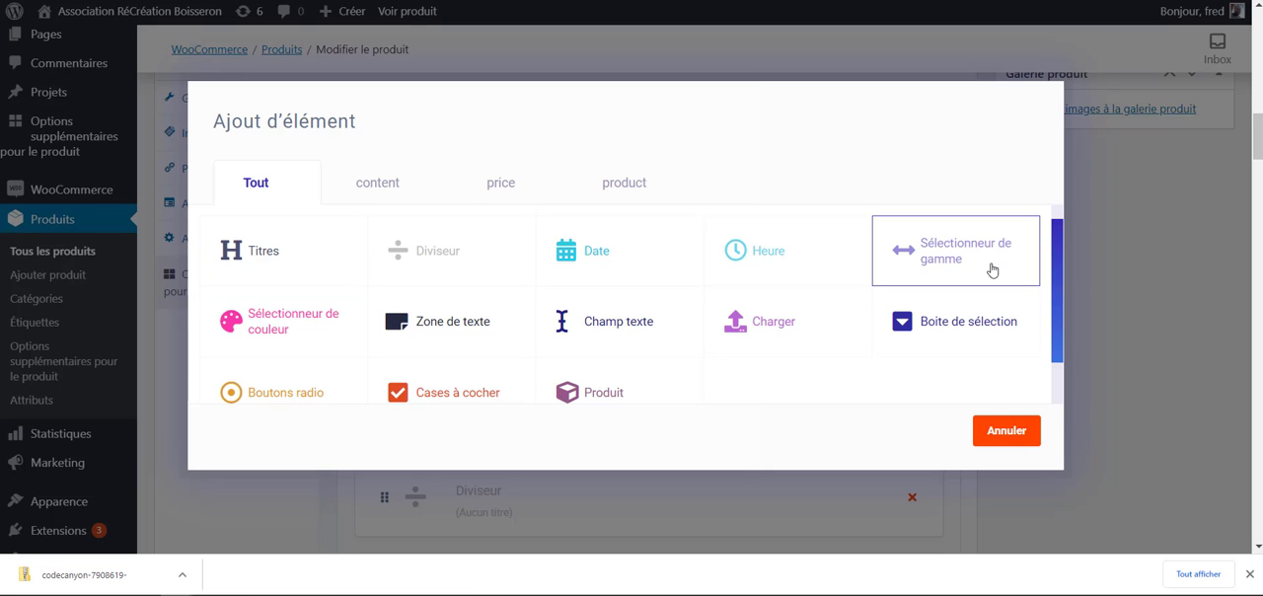
scroll(282, 336, "down", 3)
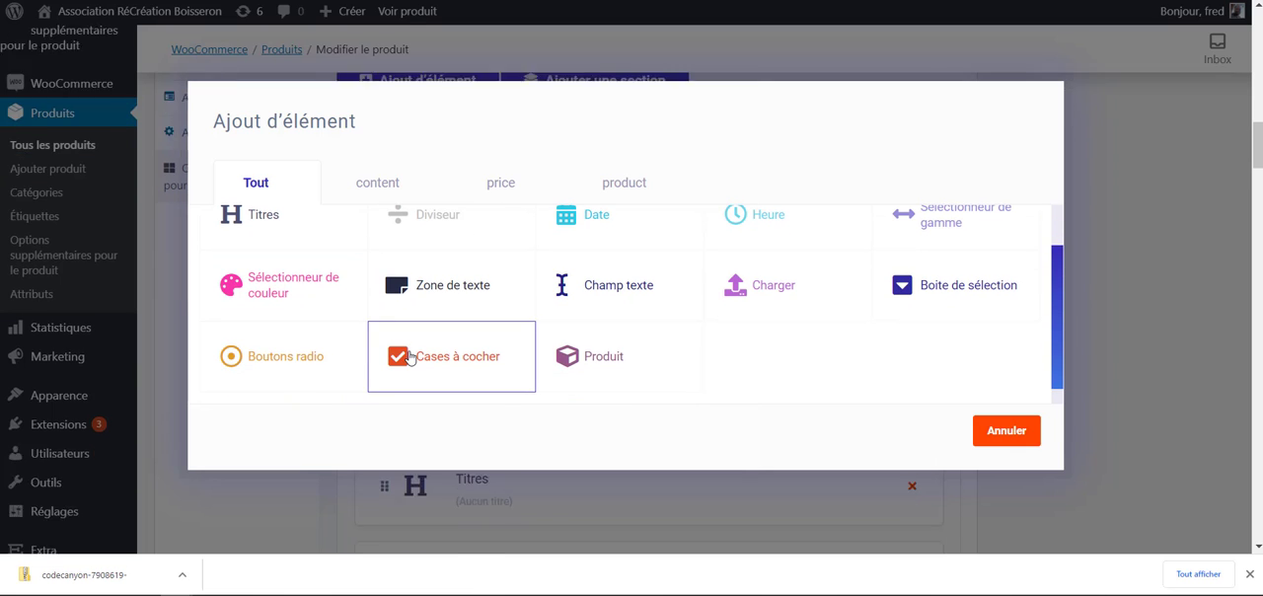
scroll(366, 356, "up", 5)
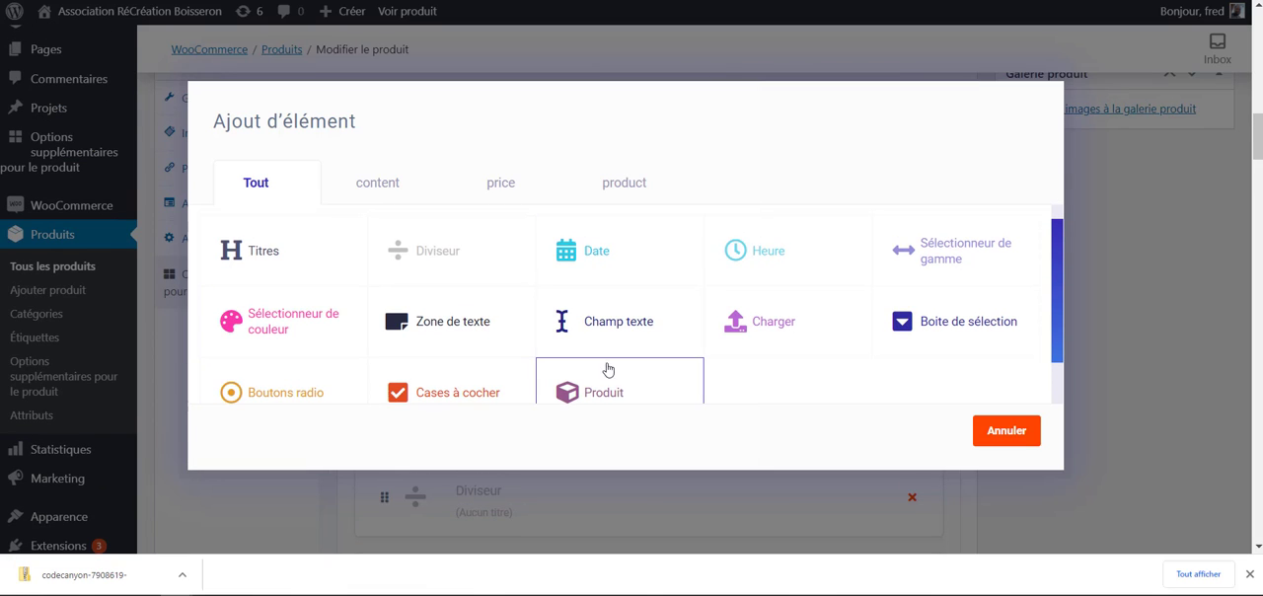
- Add a Date element to the first section of the options builder
scroll(444, 345, "down", 1)
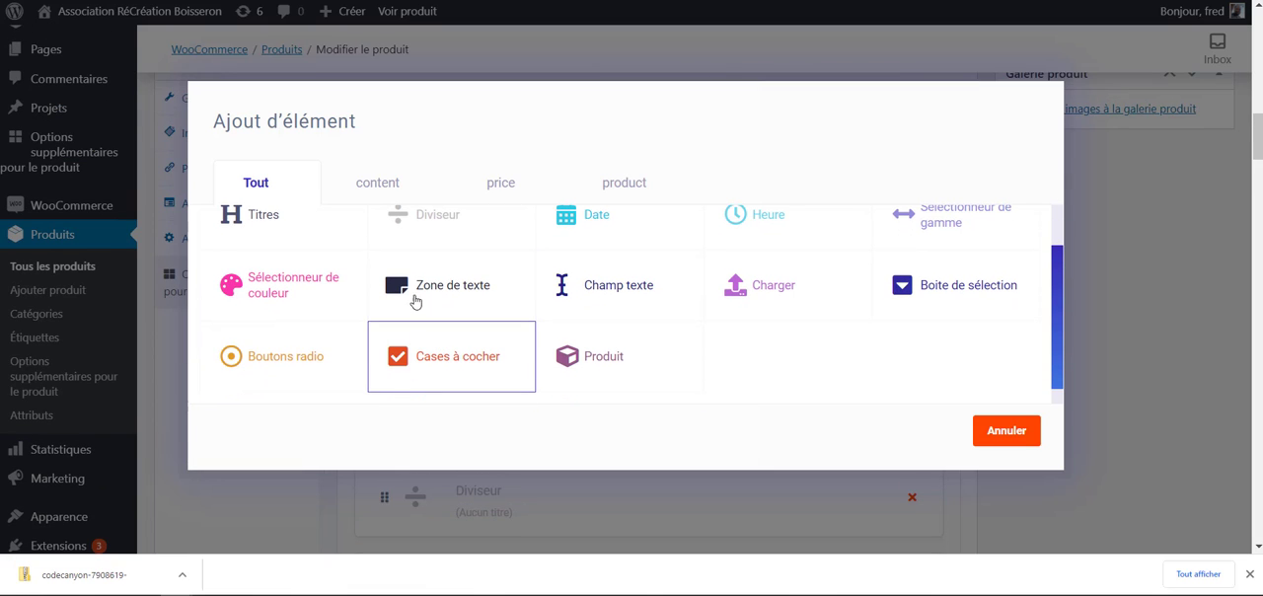
scroll(412, 292, "up", 1)
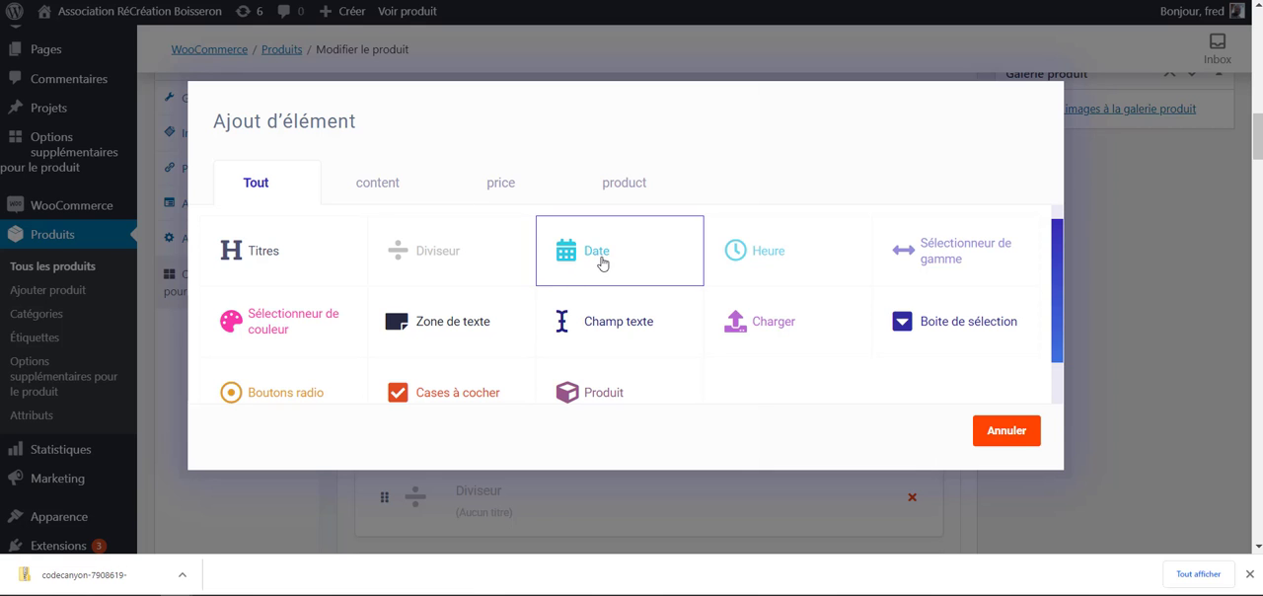
left_click(581, 253)
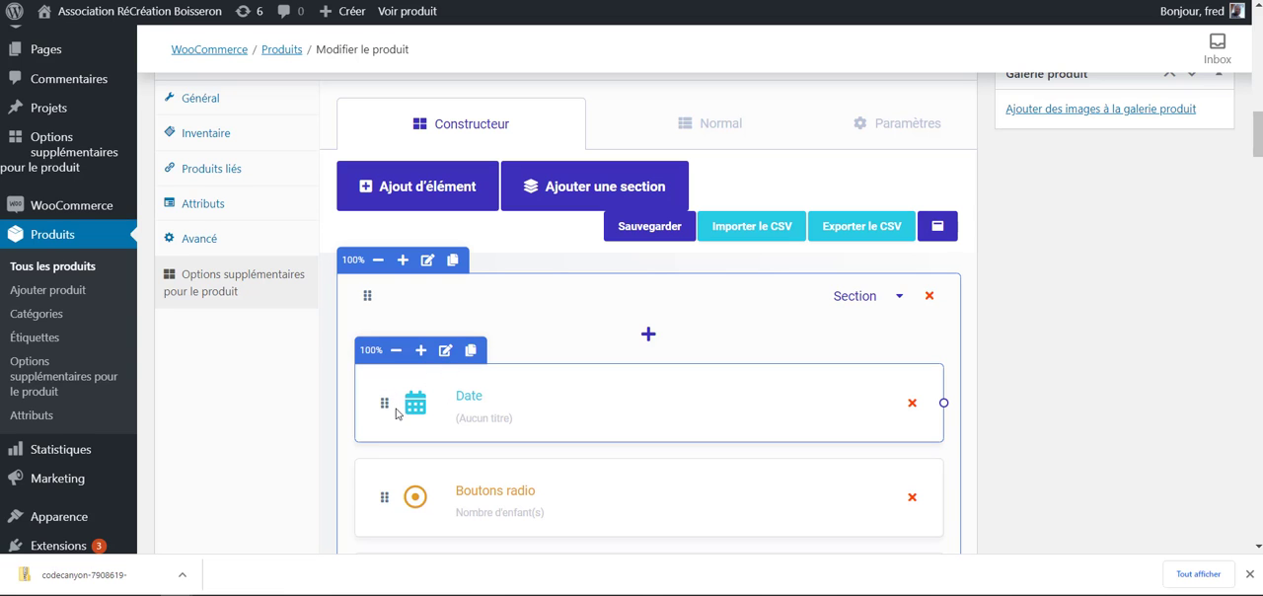
- In the new Date element's settings, set the label colour to red and the label text to "Date"
left_click(447, 351)
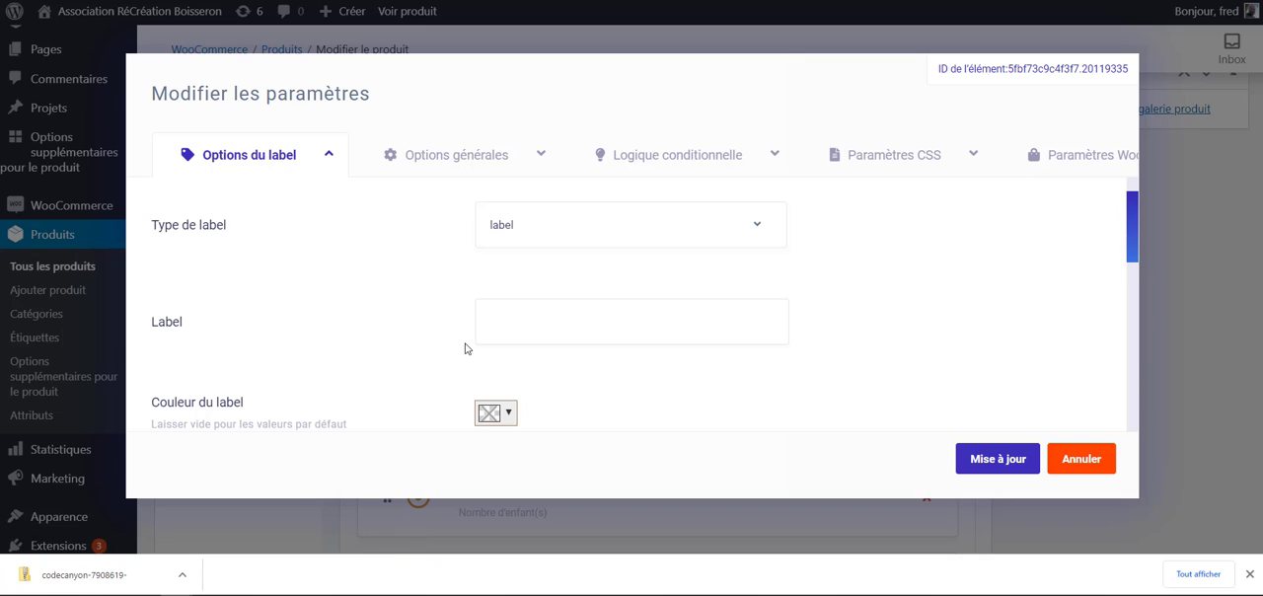
scroll(371, 257, "down", 1)
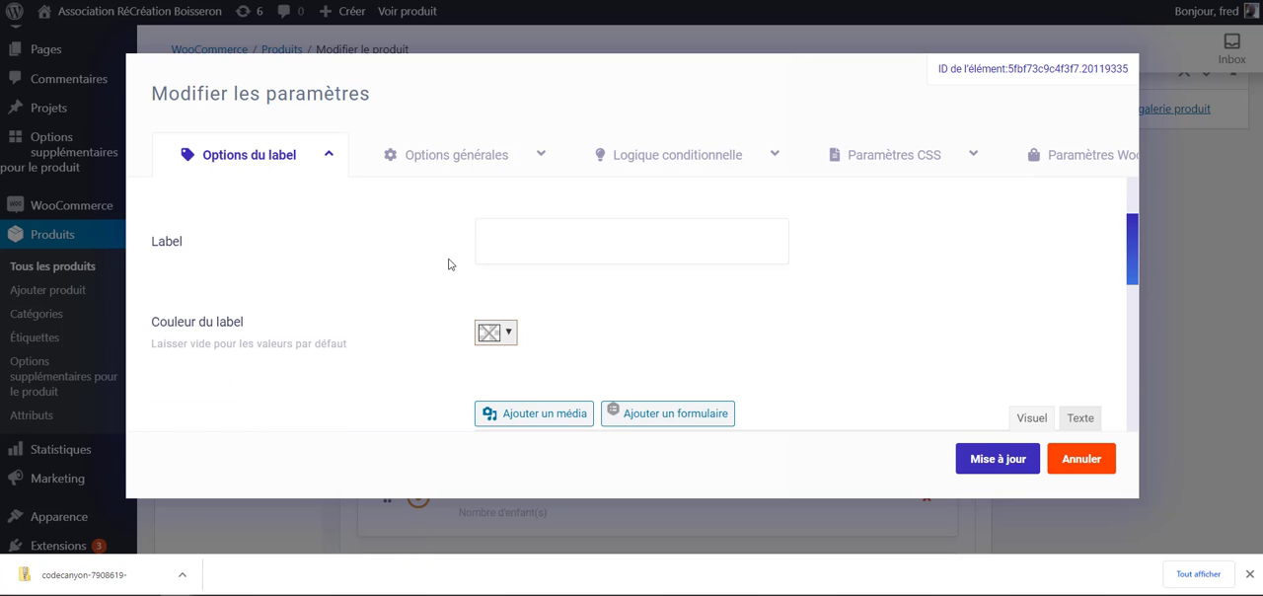
left_click(501, 334)
left_click_drag(532, 394, 764, 359)
scroll(691, 356, "up", 1)
left_click(571, 325)
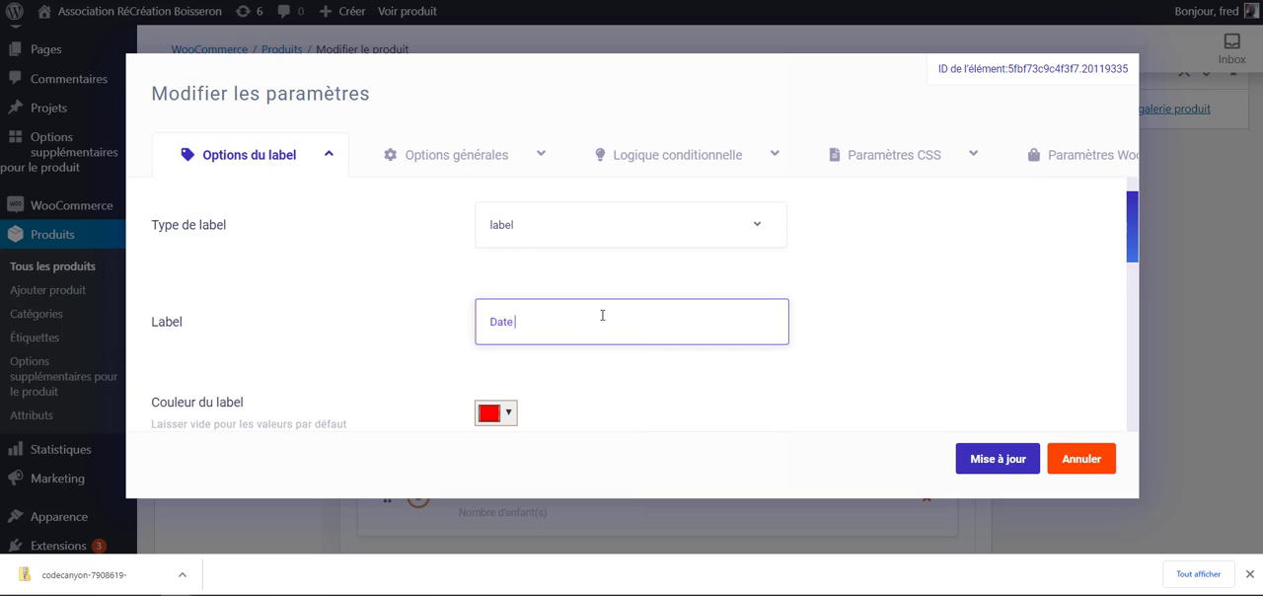
scroll(619, 366, "down", 4)
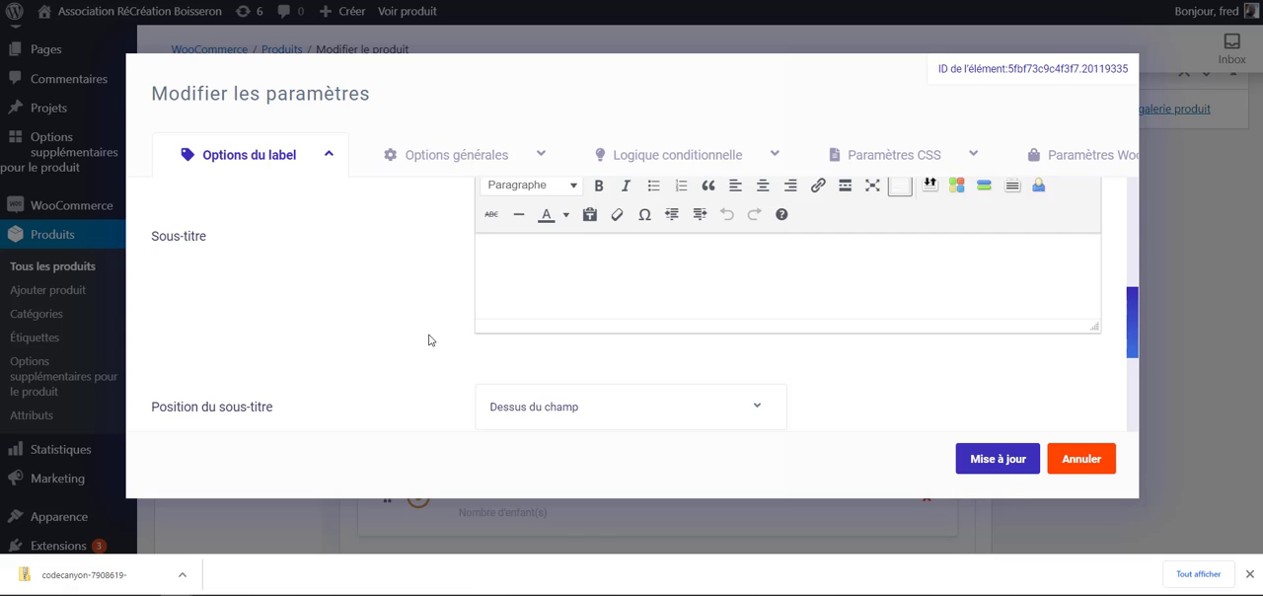
scroll(428, 341, "down", 2)
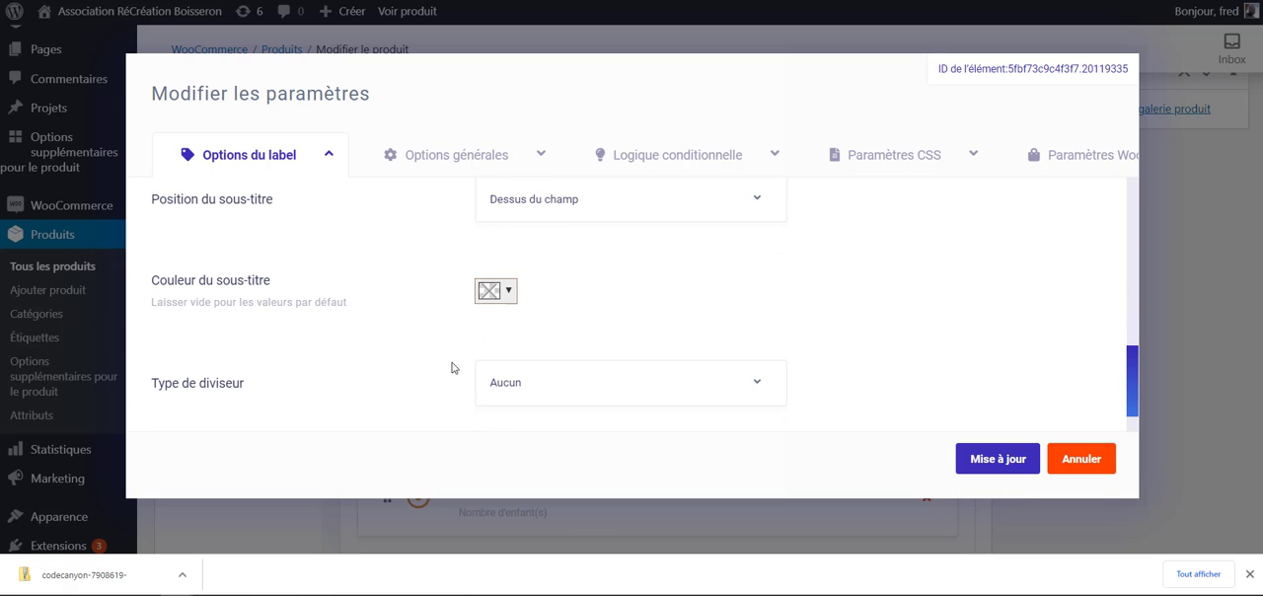
scroll(452, 367, "up", 6)
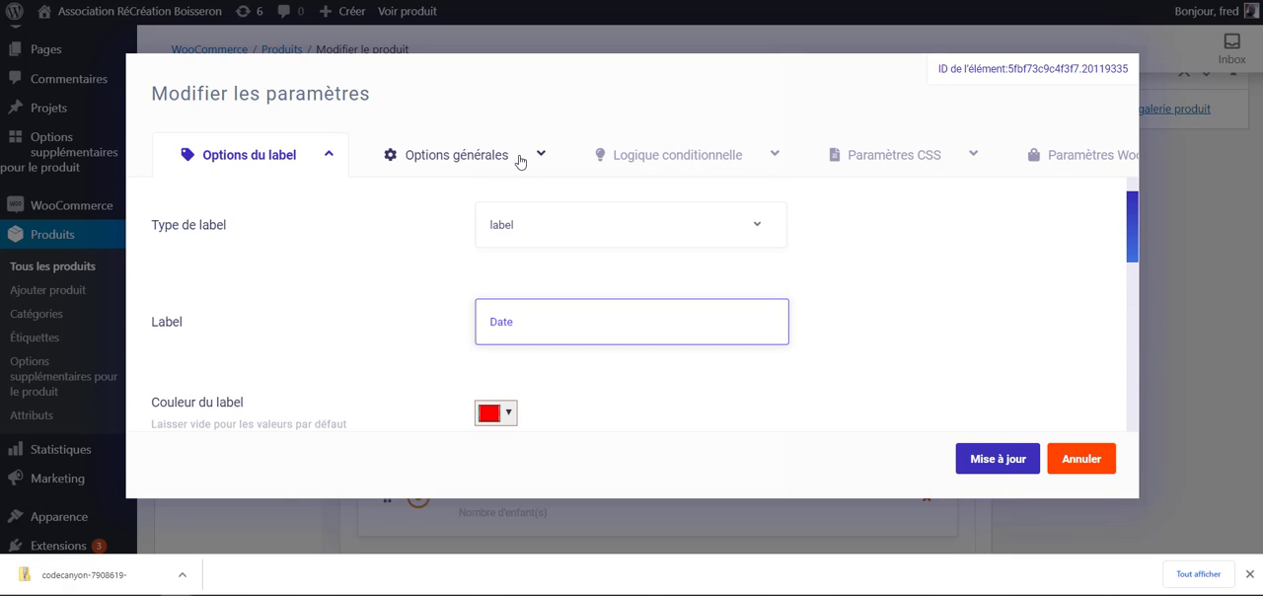
- Set the Date element's price to 15 in its general options
left_click(520, 160)
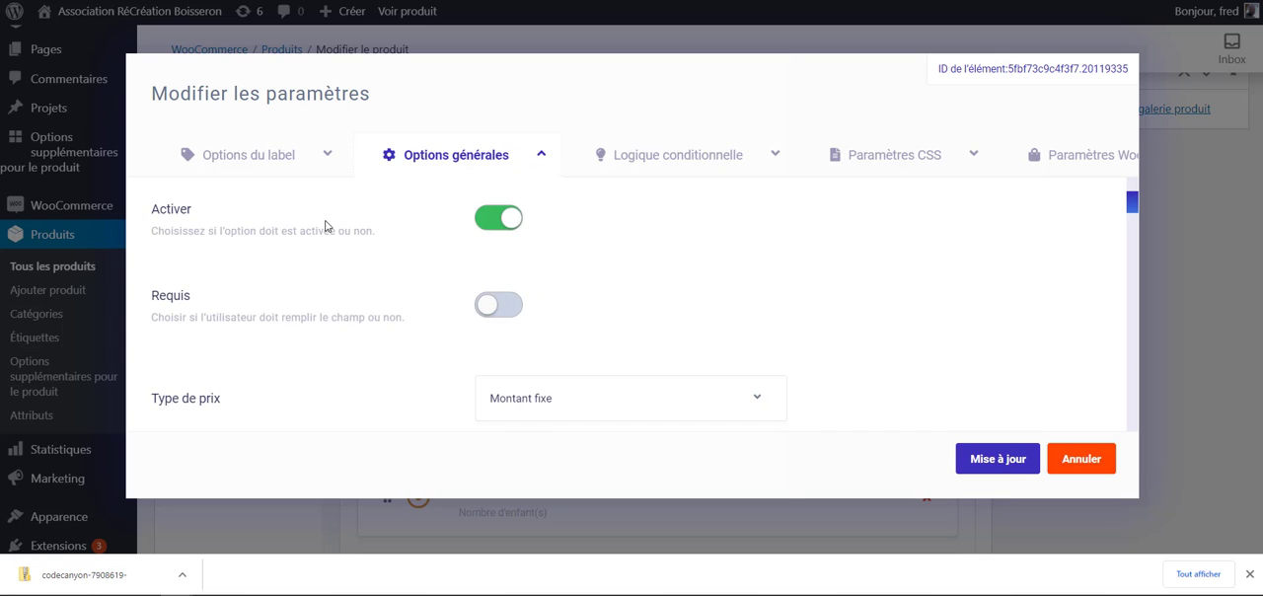
scroll(346, 244, "down", 1)
scroll(373, 324, "down", 1)
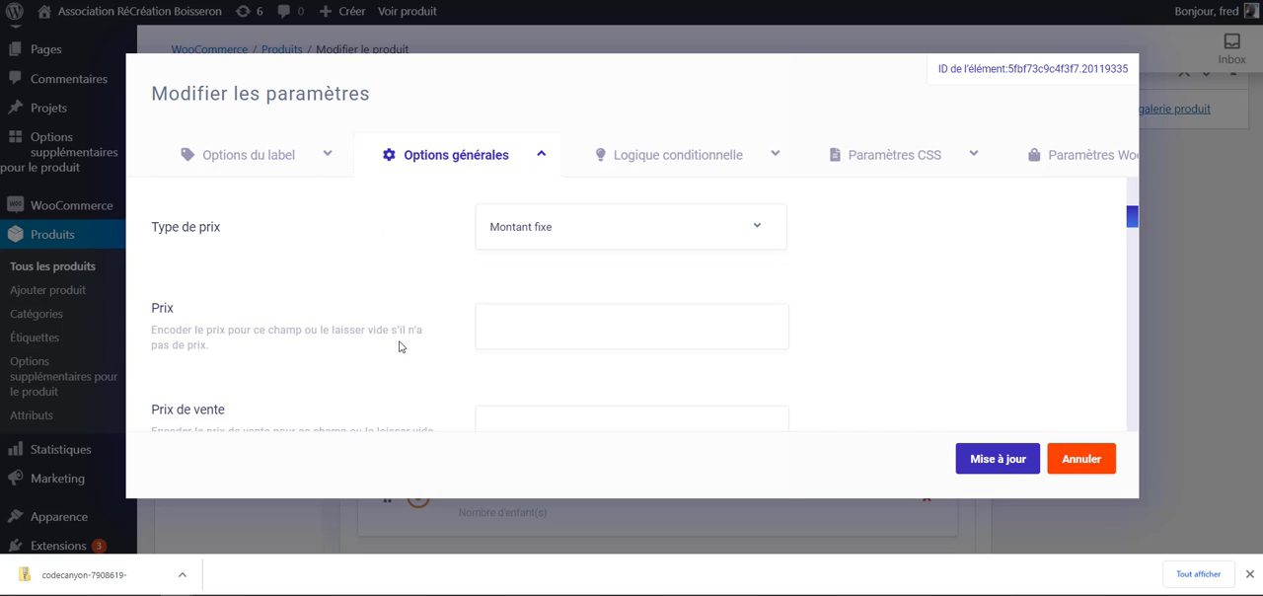
scroll(405, 319, "up", 2)
scroll(406, 319, "down", 2)
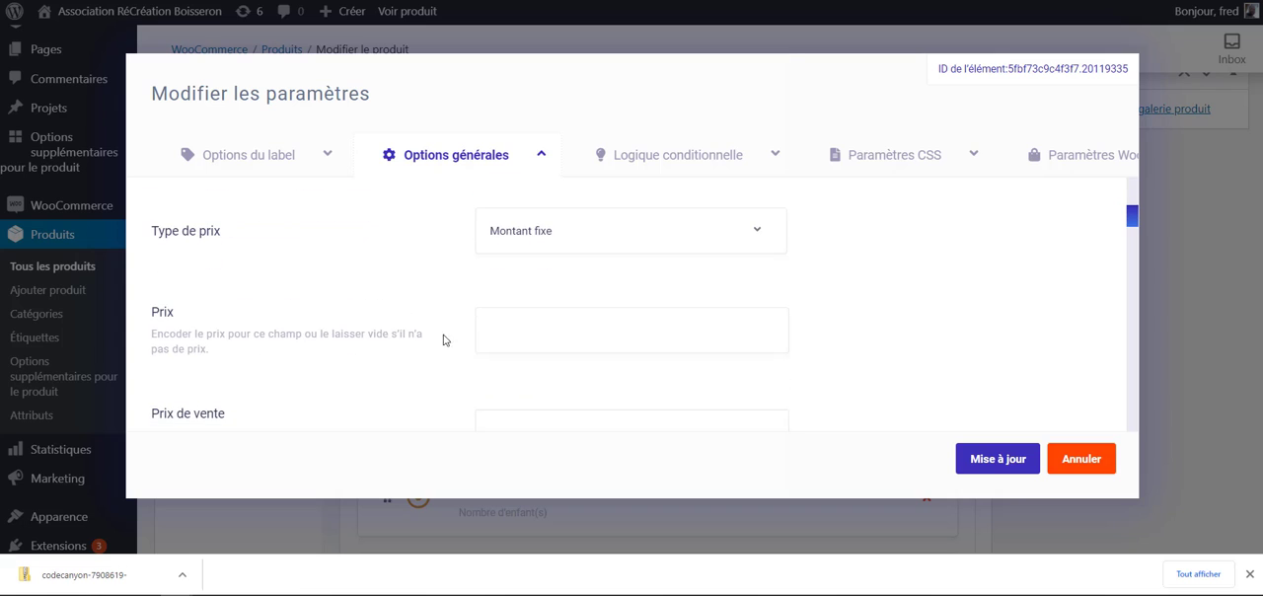
left_click(558, 324)
type("1")
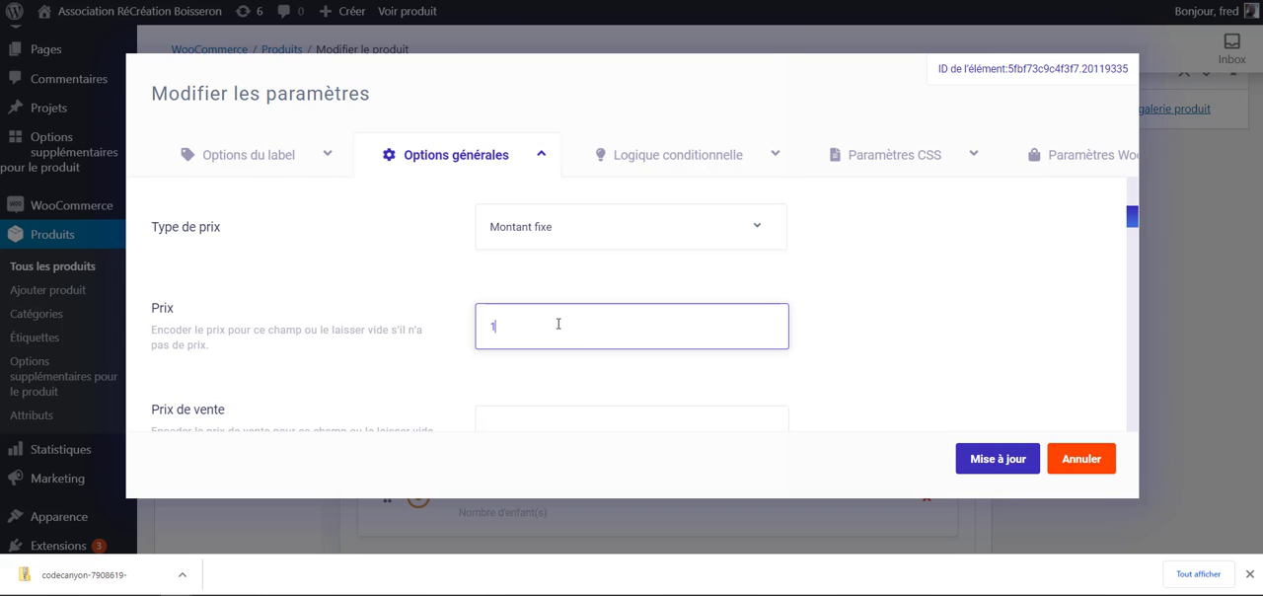
type("5")
left_click(385, 296)
scroll(502, 317, "up", 1)
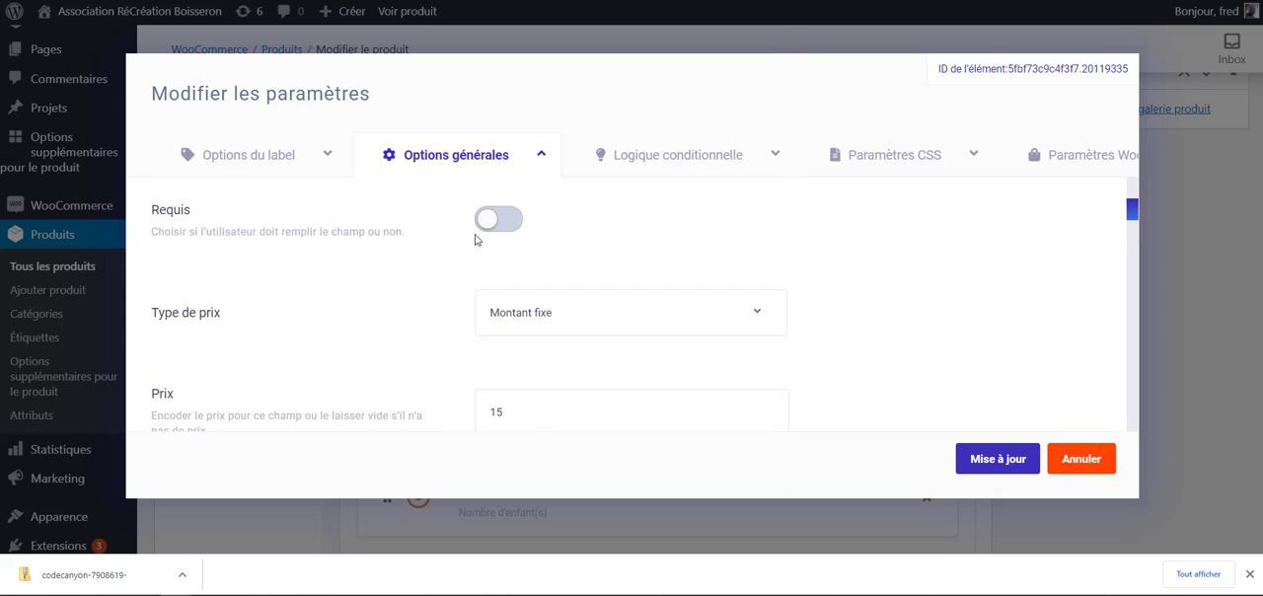
- Review the Date element's remaining general options down to the Traductions fields and save the element's settings
scroll(478, 241, "up", 1)
scroll(450, 306, "down", 5)
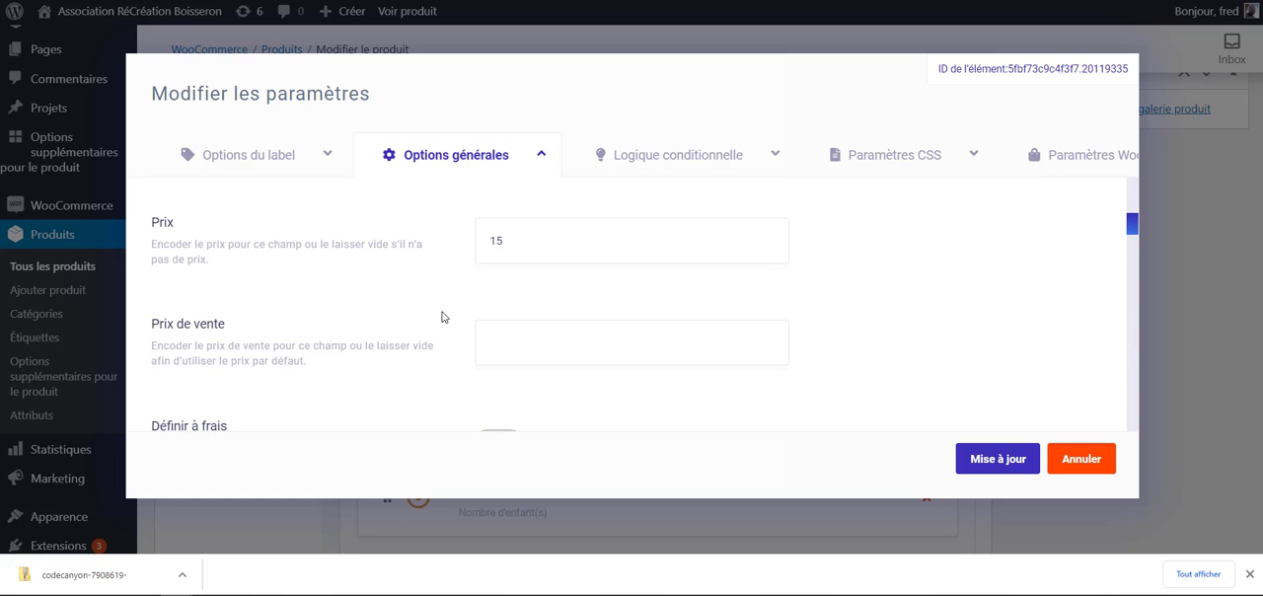
scroll(475, 330, "down", 1)
scroll(481, 334, "up", 1)
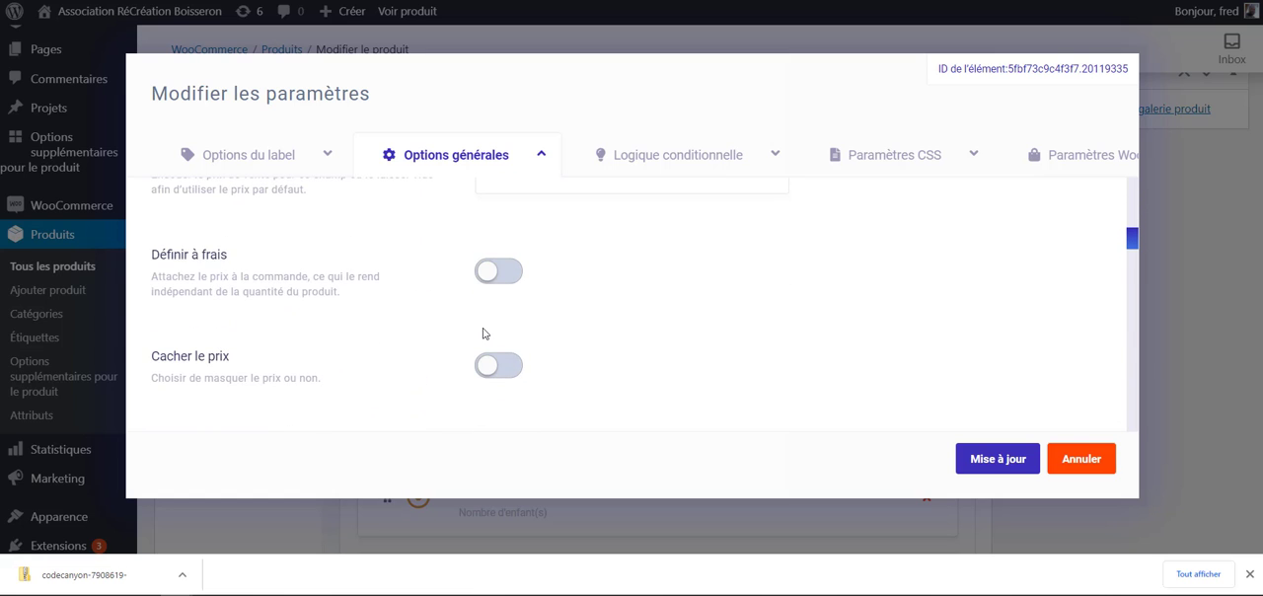
scroll(548, 308, "down", 2)
scroll(544, 310, "down", 1)
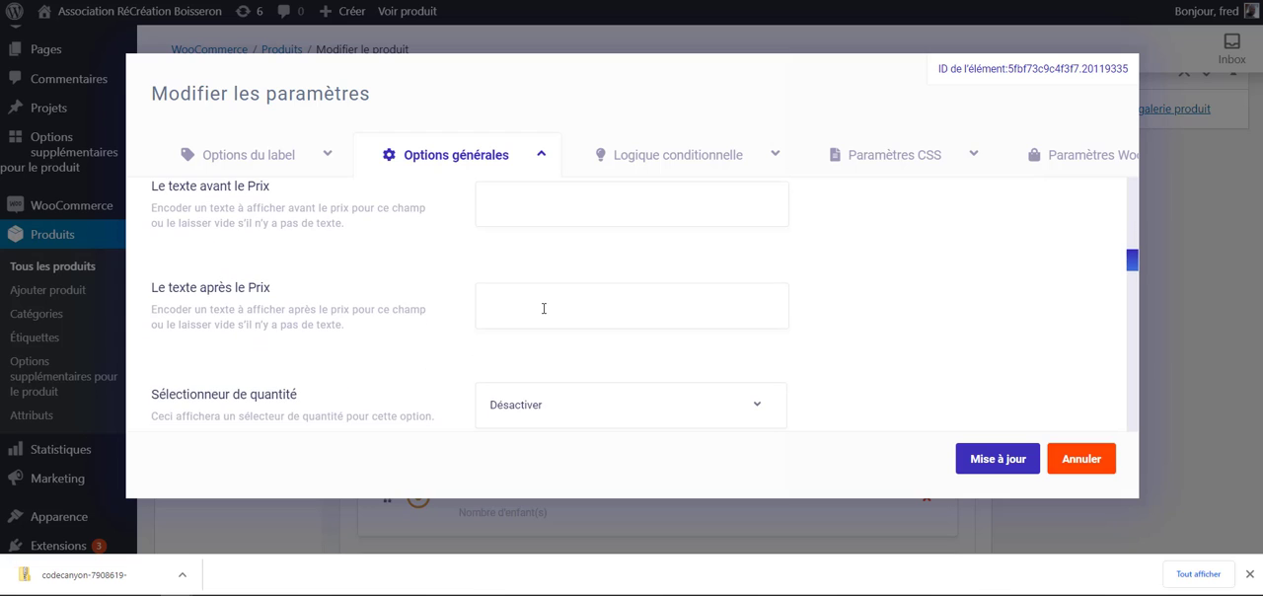
scroll(544, 309, "down", 5)
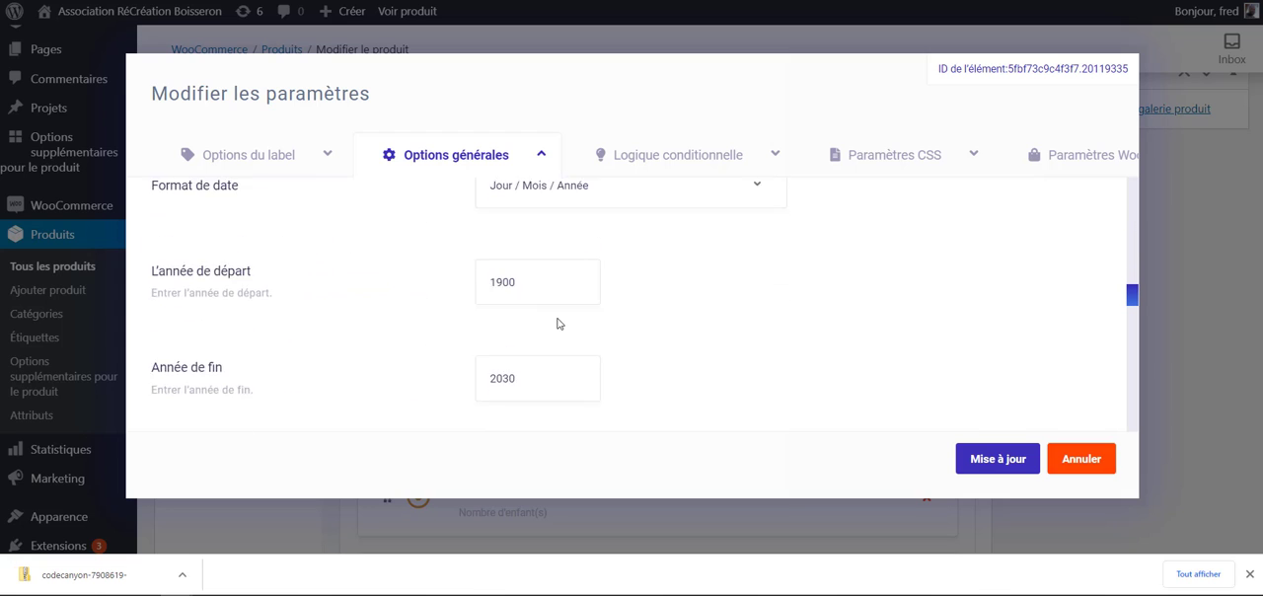
scroll(555, 325, "down", 6)
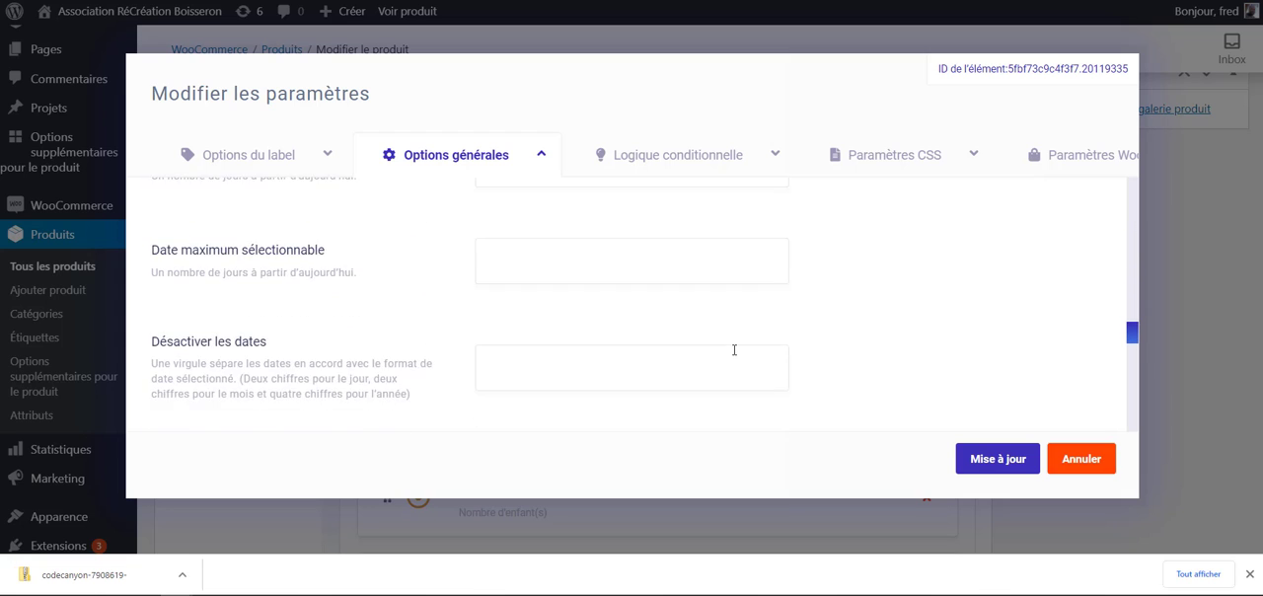
scroll(746, 356, "down", 6)
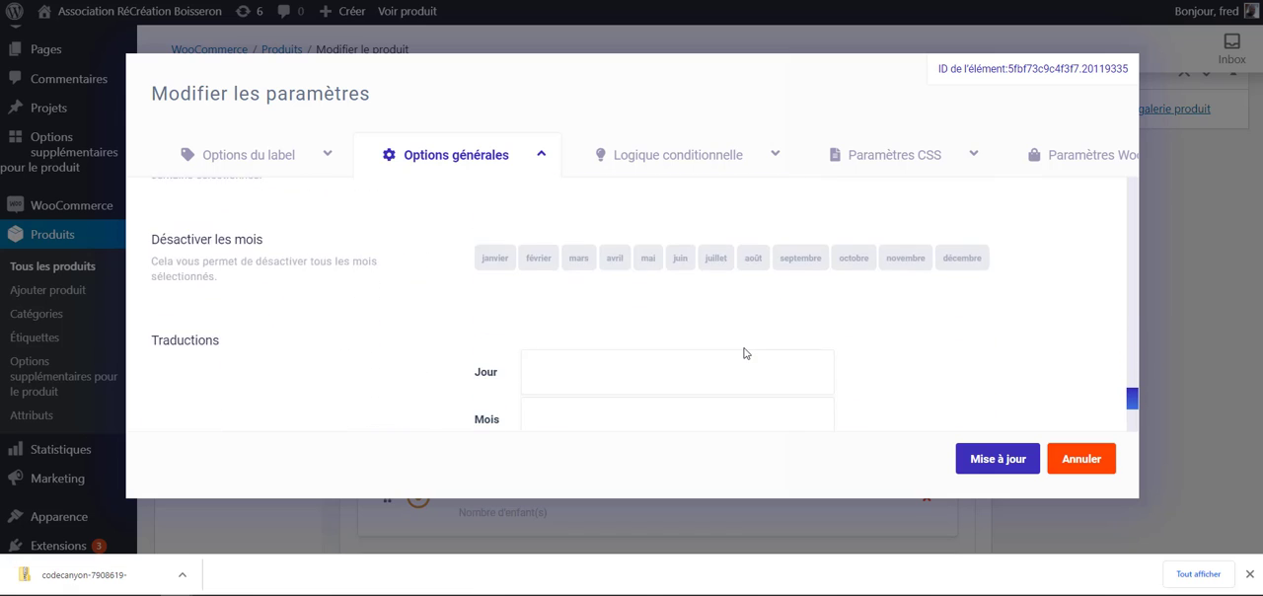
left_click(996, 461)
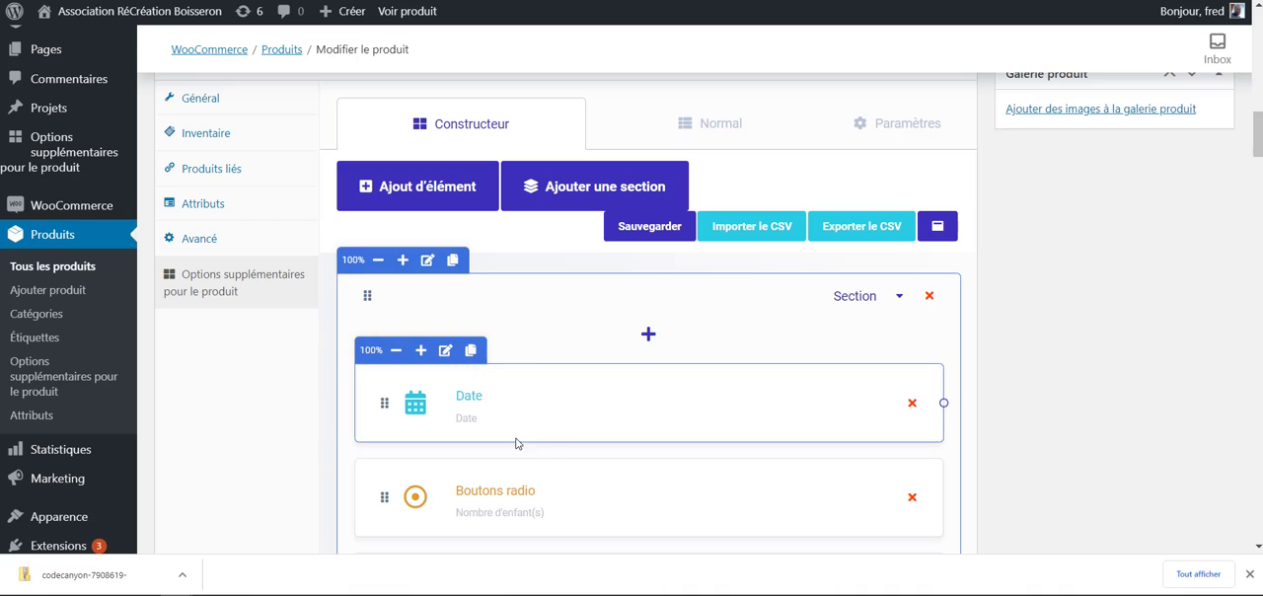
- Add a Sélectionneur de couleur element to the first section, above the Date element
mouse_move(586, 440)
scroll(732, 426, "down", 1)
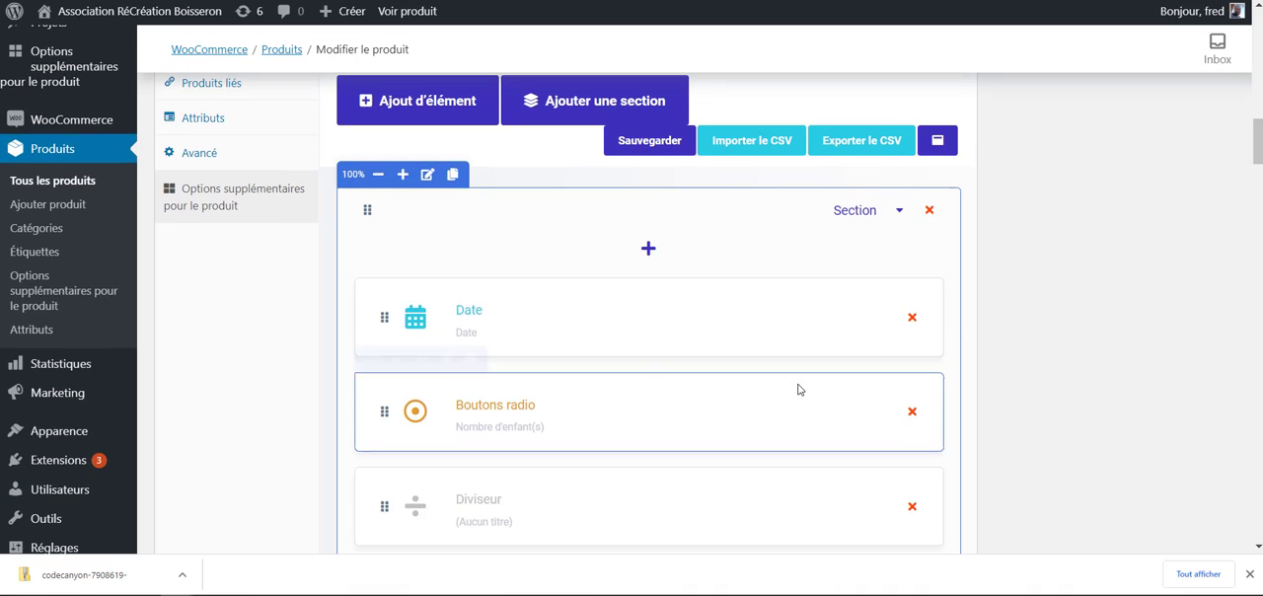
left_click(648, 250)
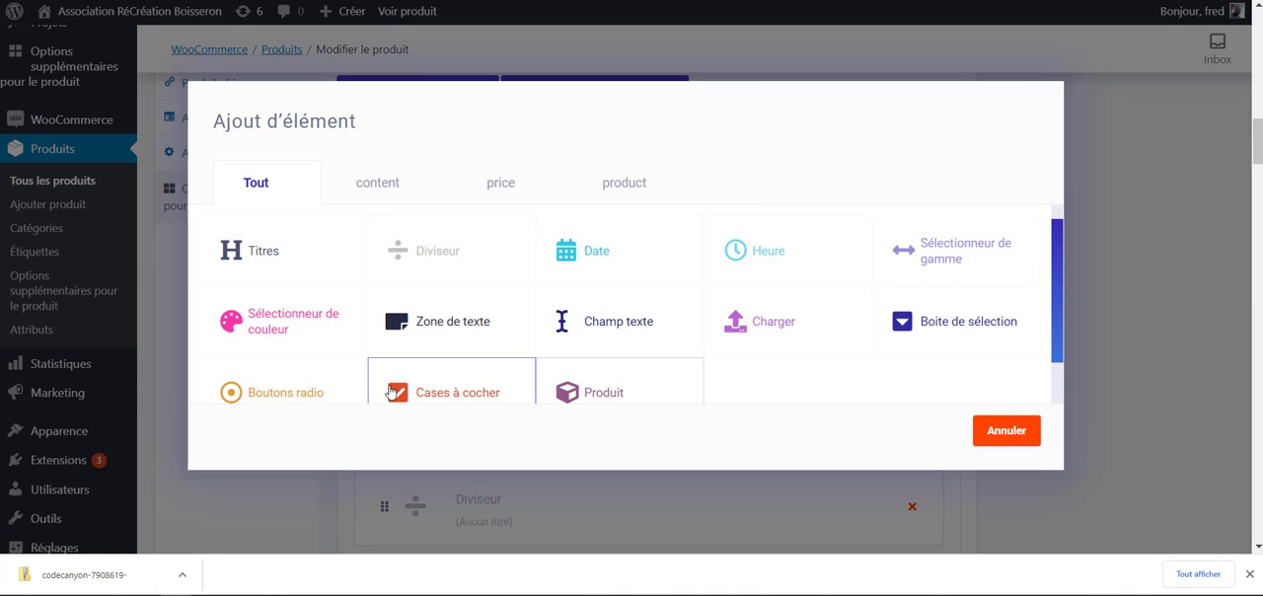
scroll(296, 326, "down", 1)
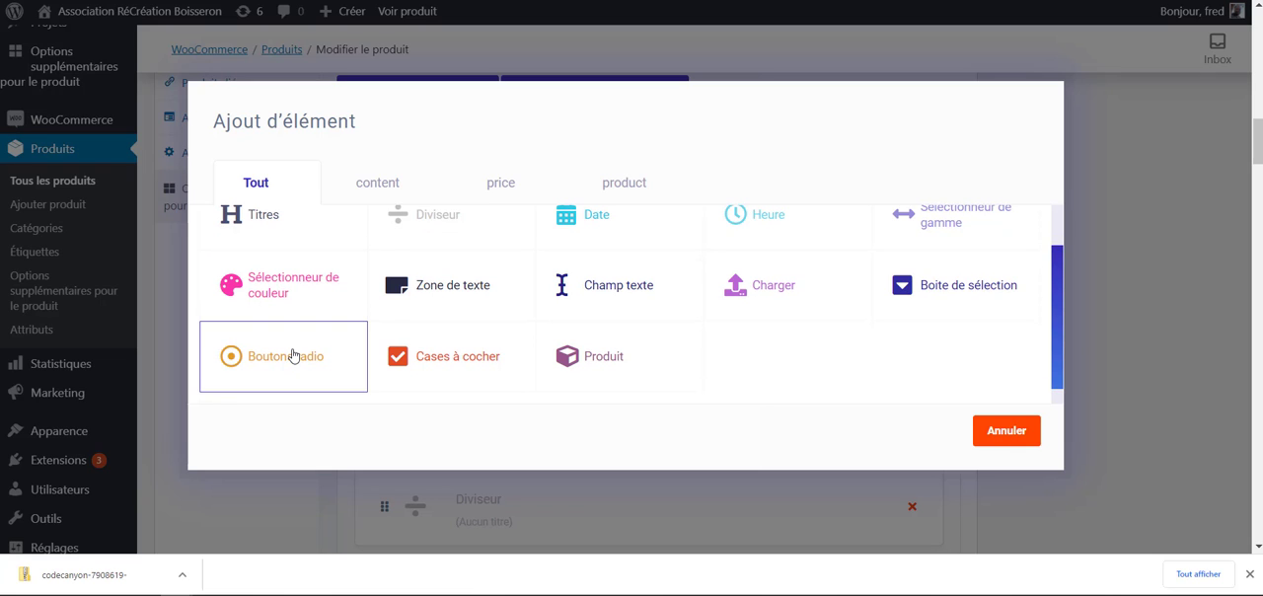
left_click(276, 288)
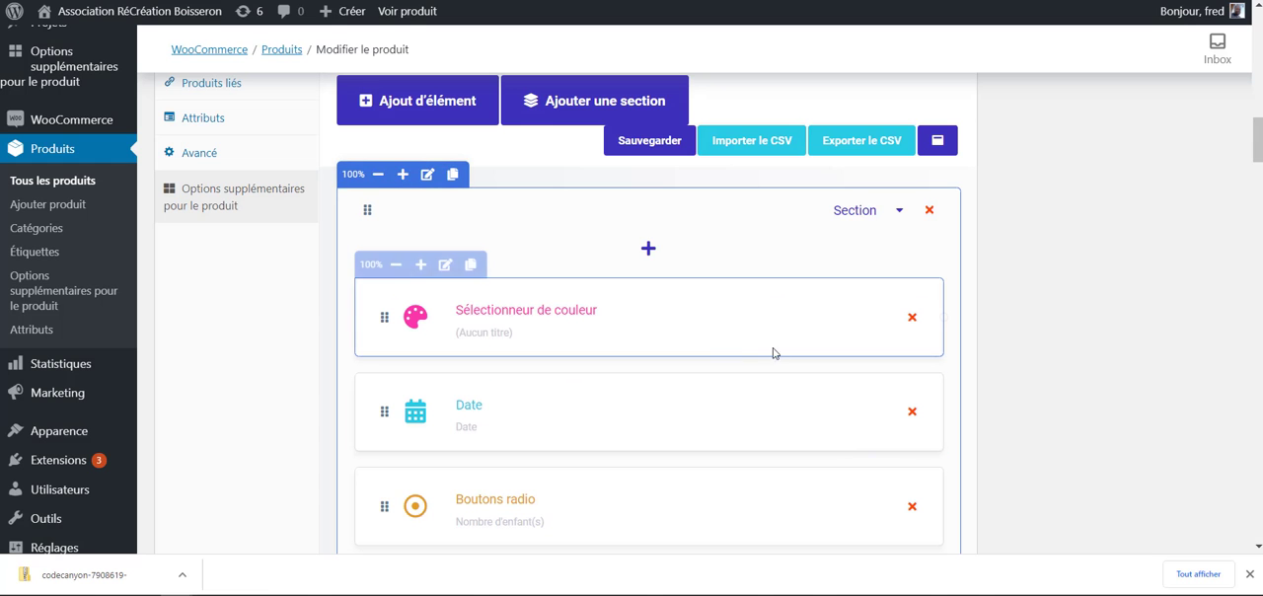
- Open the colour picker element's settings and give it the label "Couleur"
left_click(446, 264)
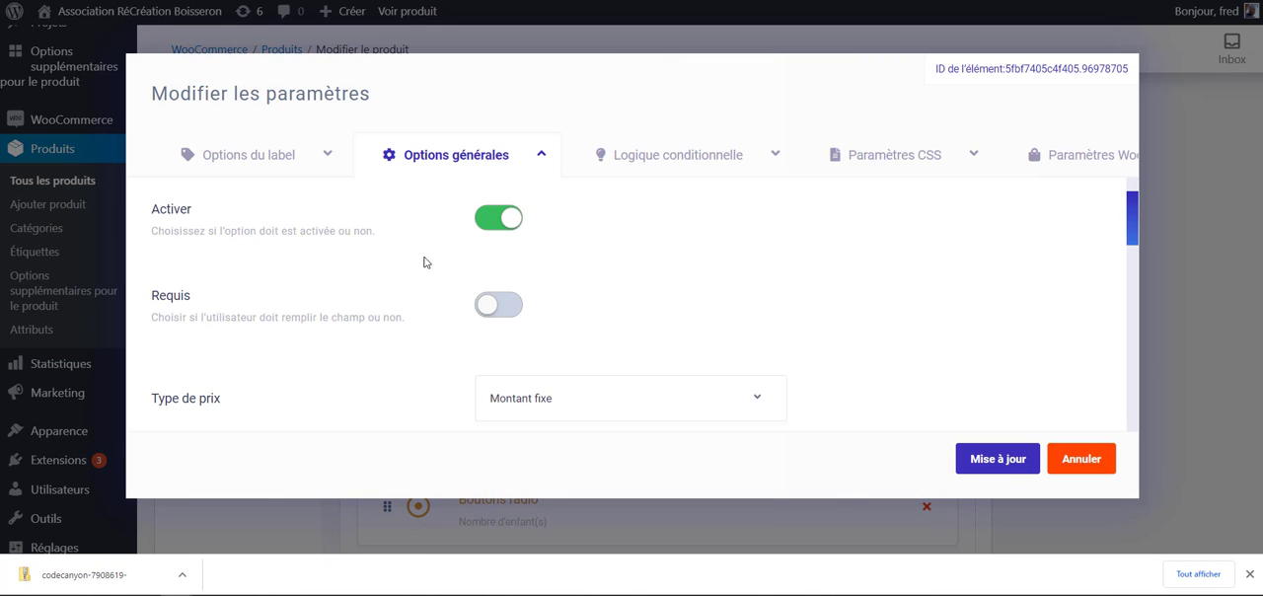
left_click(276, 160)
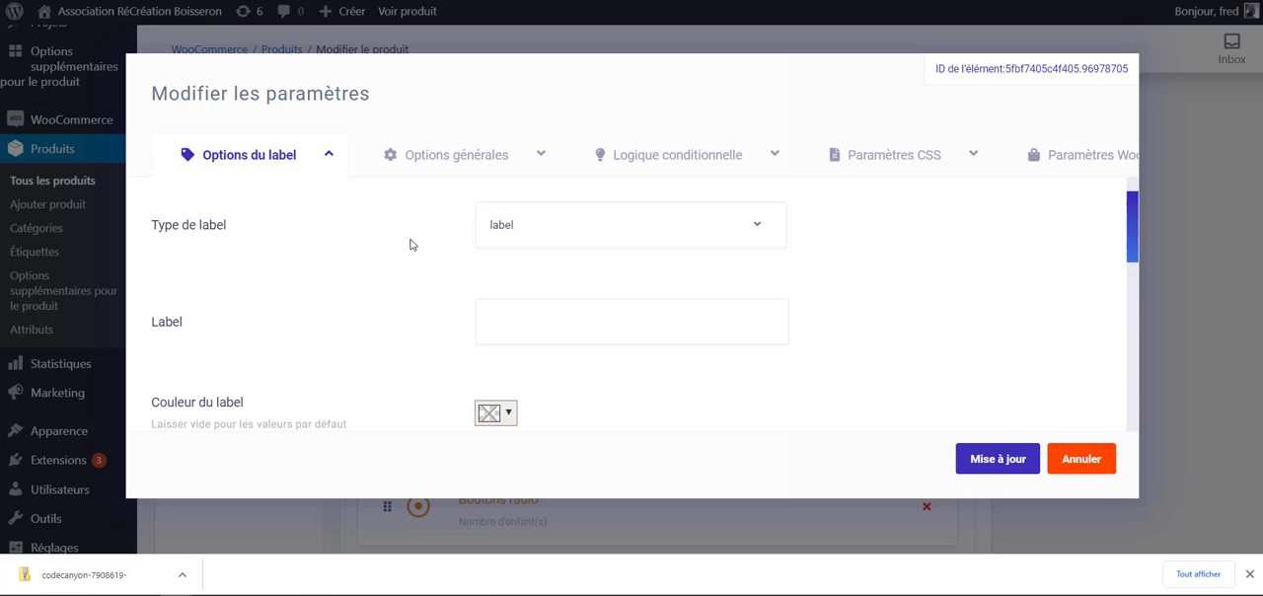
left_click(555, 326)
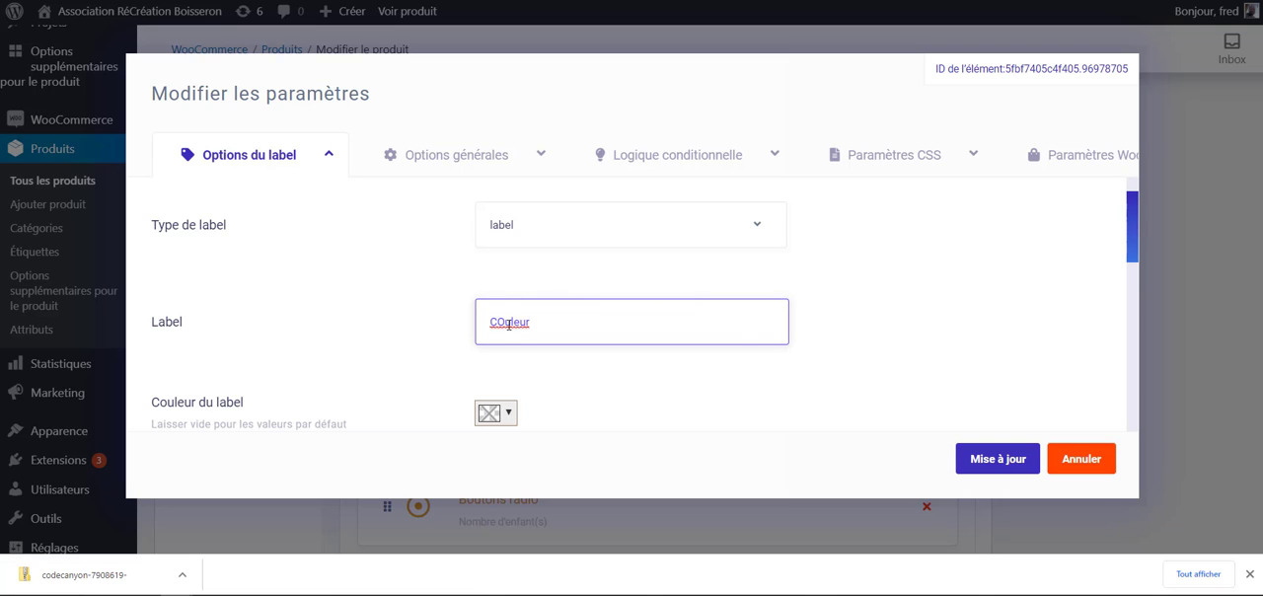
left_click_drag(504, 323, 497, 325)
type("o")
- Examine the colour picker's general options, from the price fields to Valeur par défaut
left_click(430, 158)
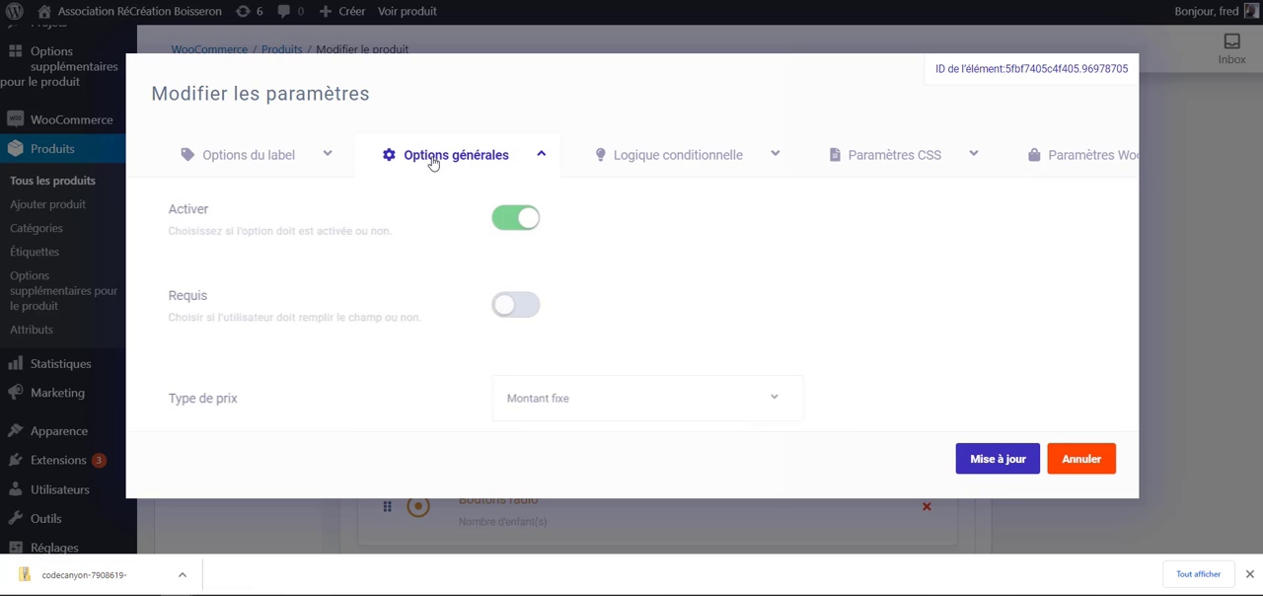
scroll(523, 263, "down", 3)
scroll(438, 283, "up", 2)
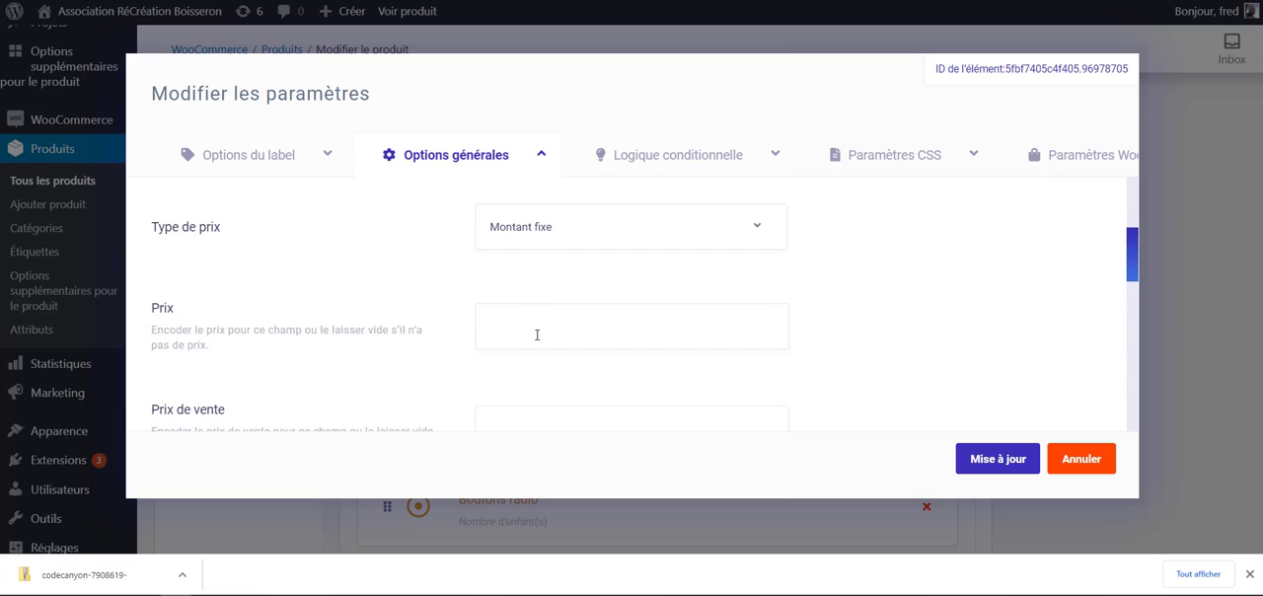
scroll(614, 332, "down", 5)
scroll(436, 356, "down", 4)
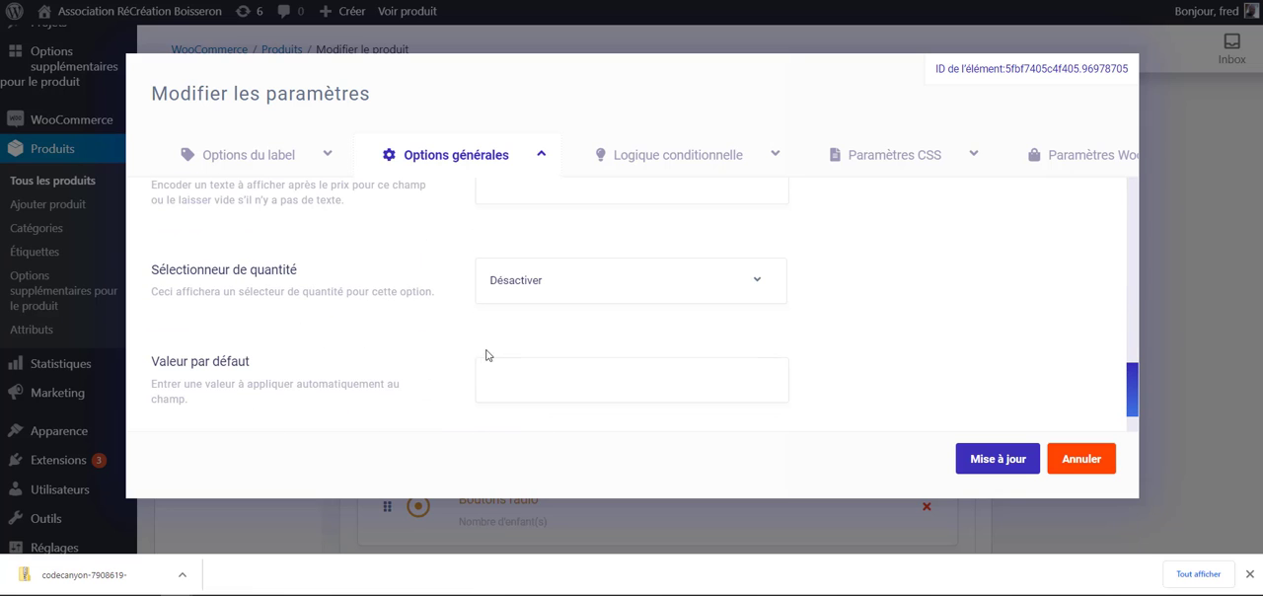
left_click(515, 370)
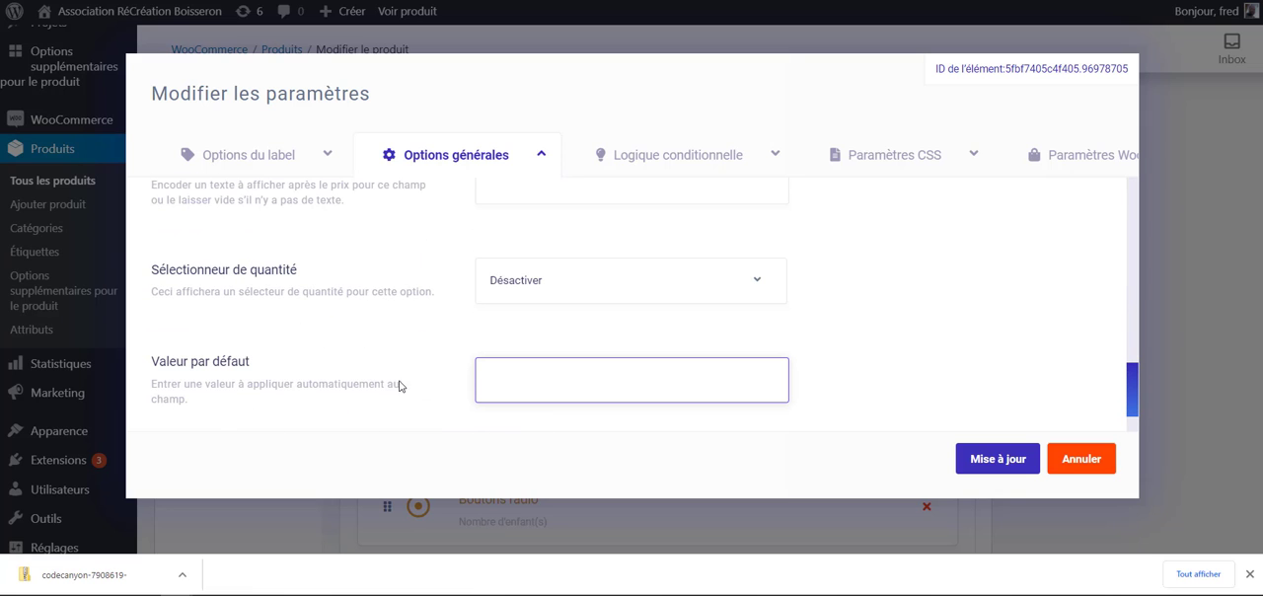
scroll(365, 410, "up", 6)
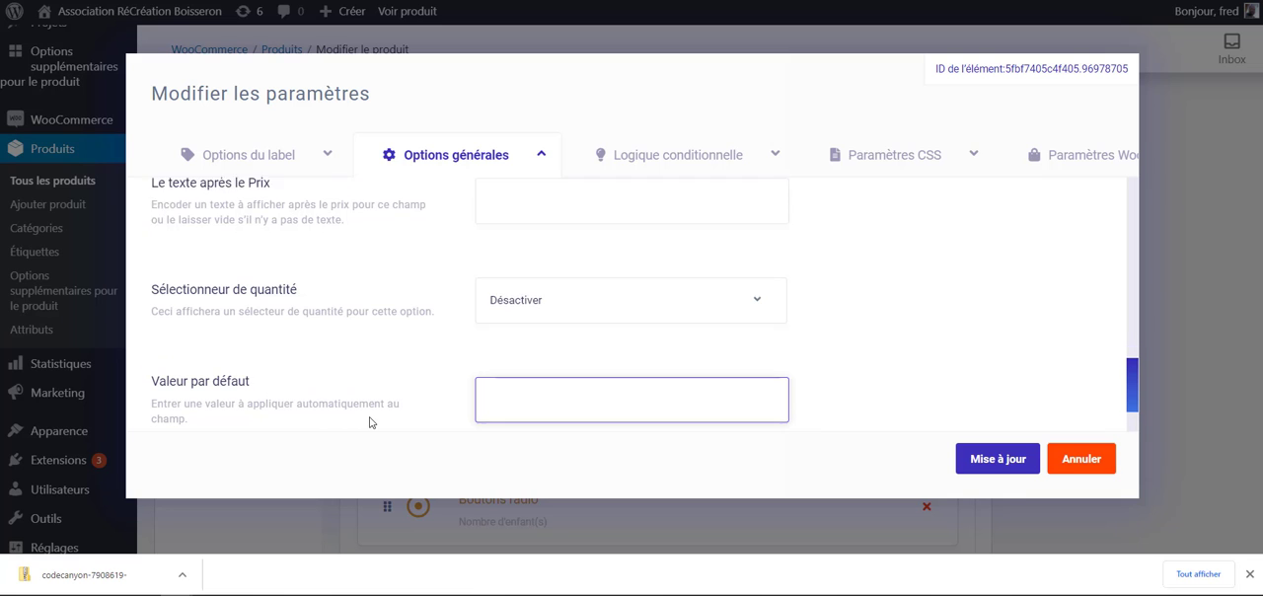
scroll(373, 411, "up", 1)
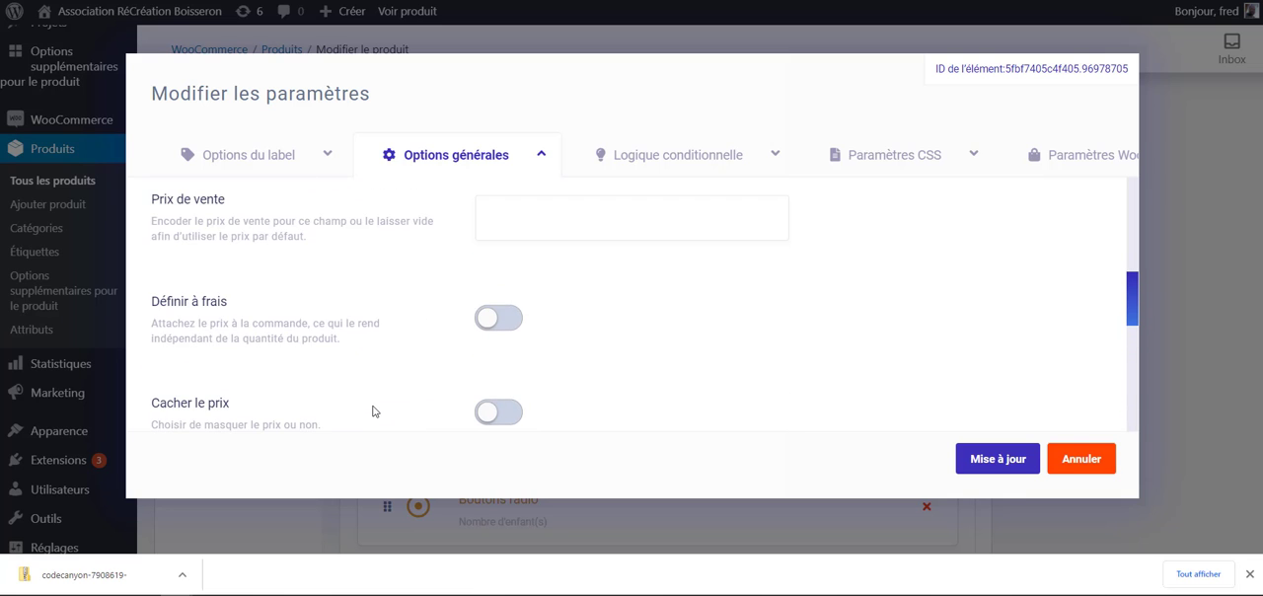
scroll(411, 403, "up", 3)
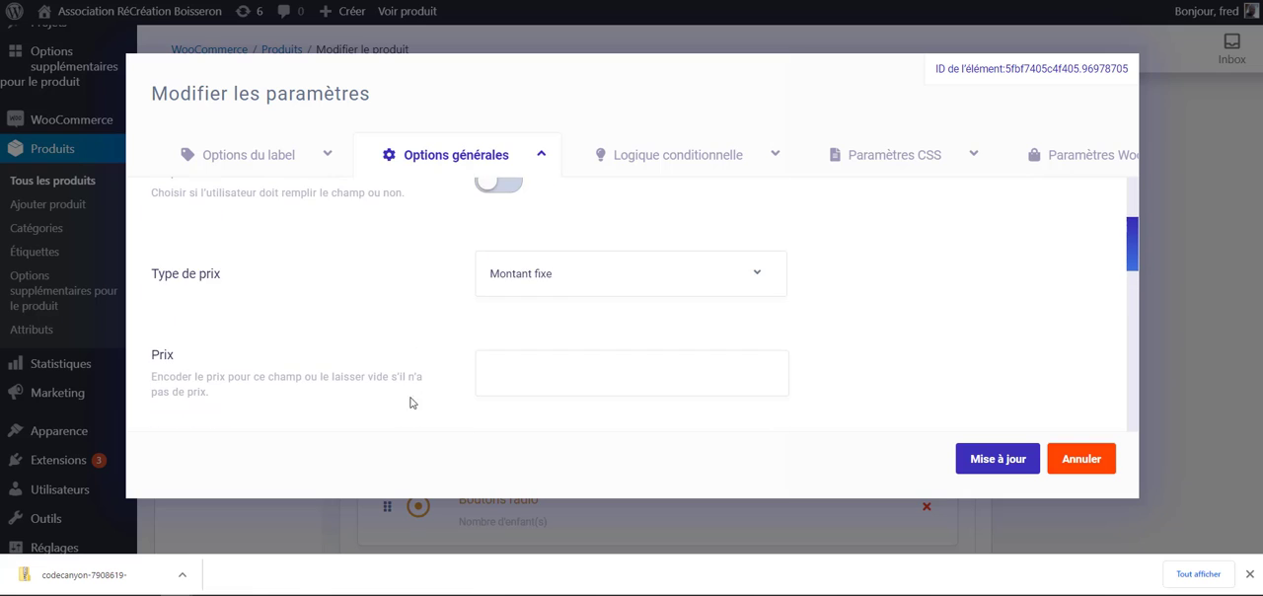
- Check the available price types for the colour picker element and set its price to 10
scroll(440, 406, "up", 1)
left_click(563, 401)
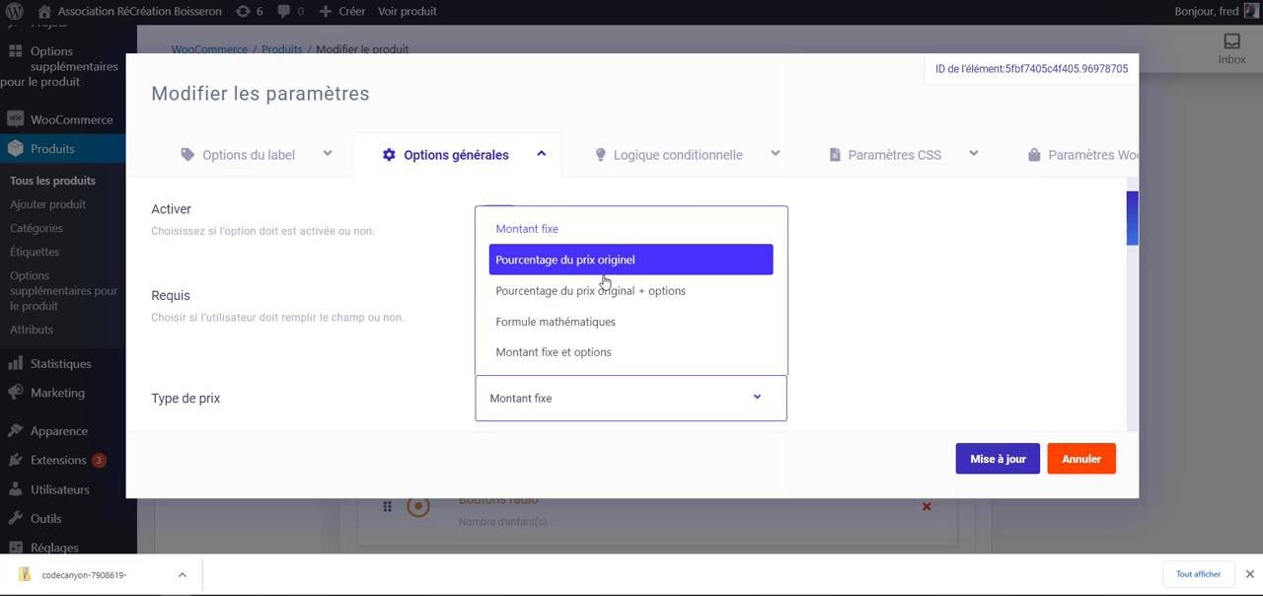
left_click(329, 412)
scroll(350, 385, "down", 5)
scroll(358, 340, "up", 2)
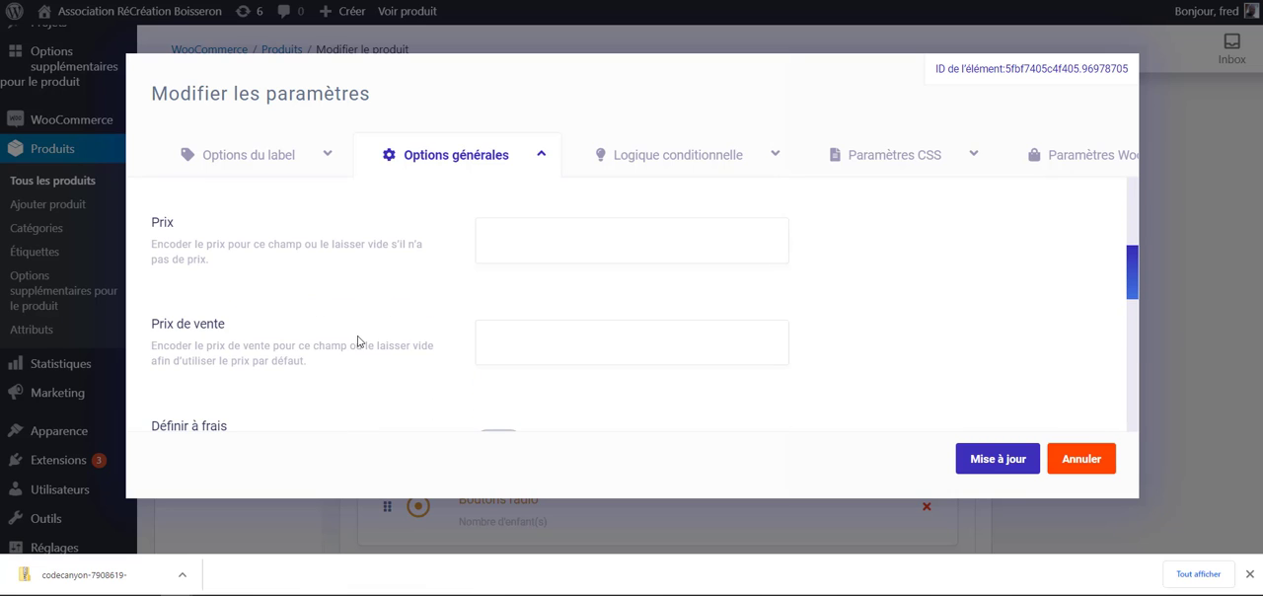
scroll(480, 325, "up", 1)
left_click(501, 309)
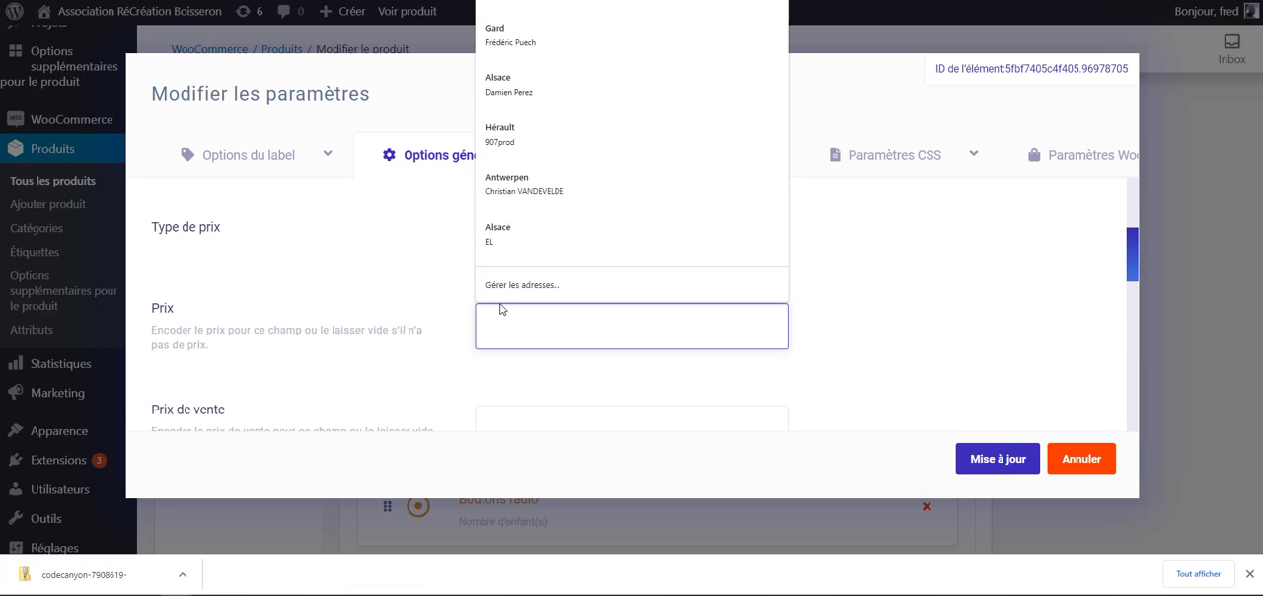
type("10")
- Set the colour picker's quantity selector (Sélectionneur de quantité) to Droite
scroll(355, 366, "down", 3)
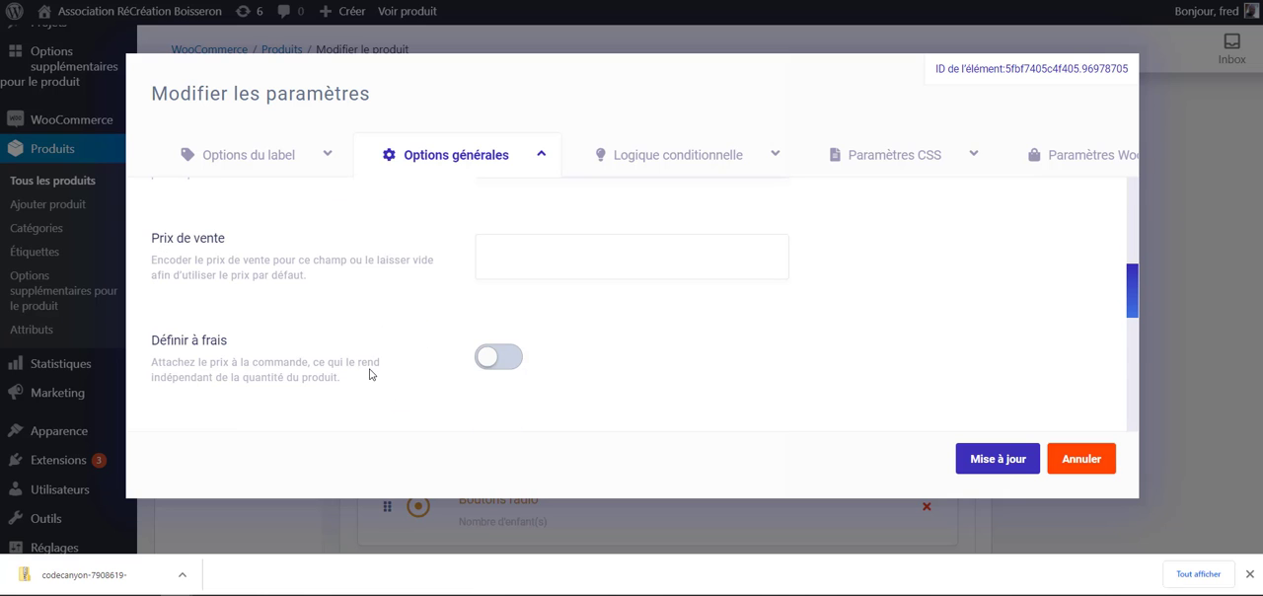
scroll(415, 345, "down", 5)
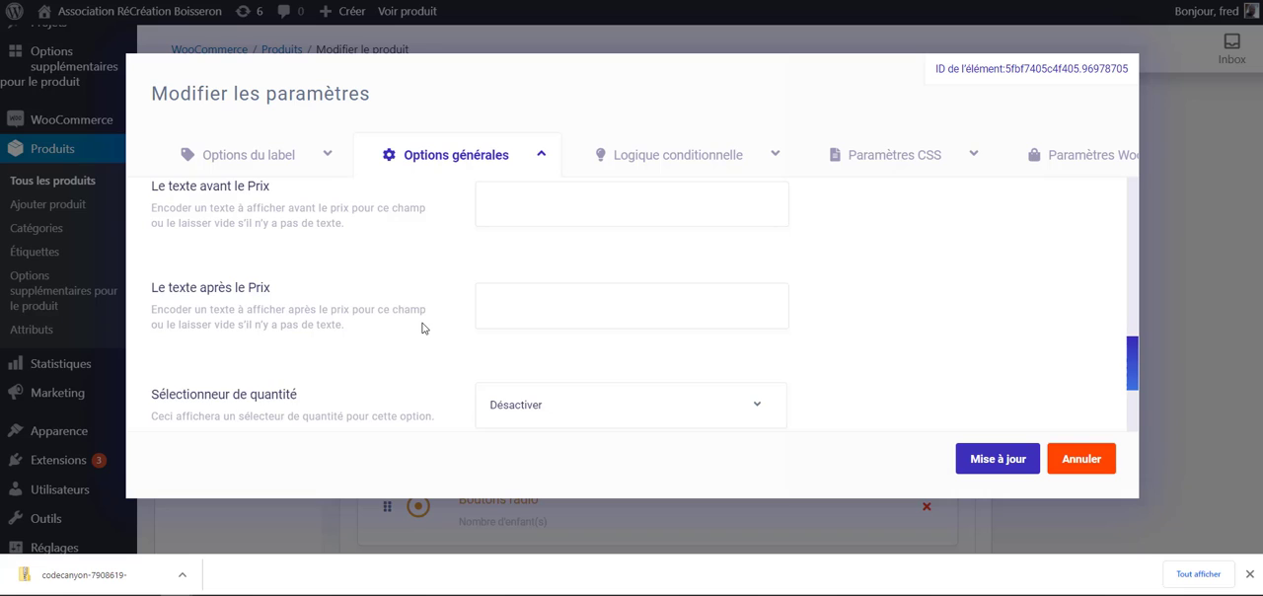
scroll(419, 331, "down", 1)
left_click(518, 326)
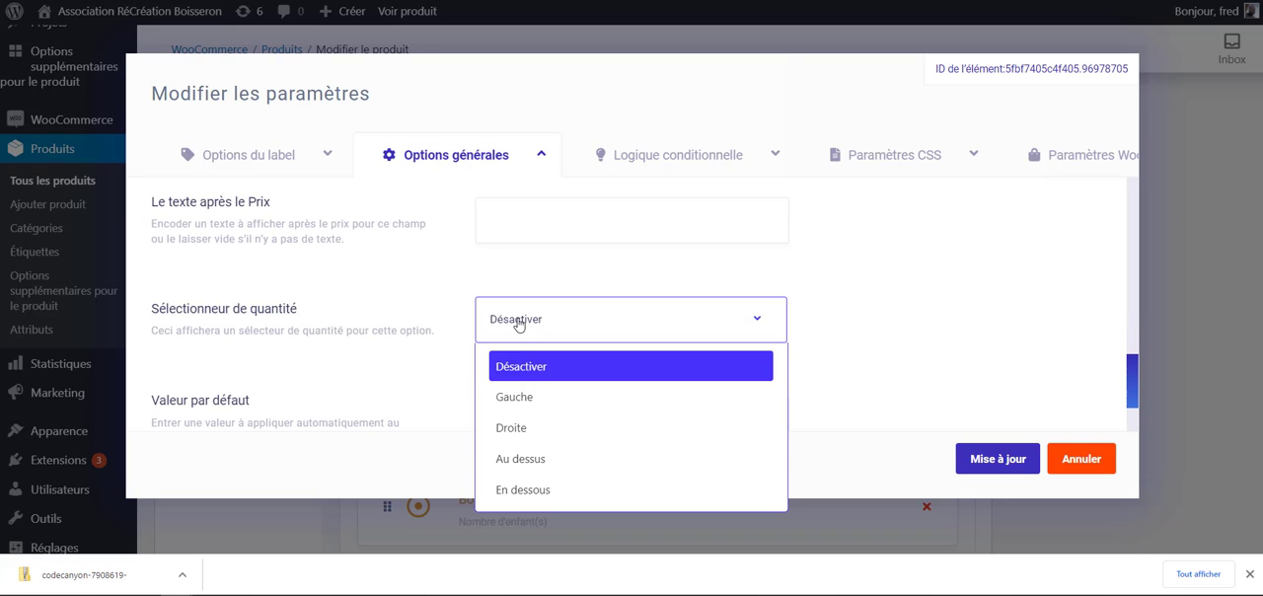
left_click(523, 428)
scroll(386, 369, "down", 2)
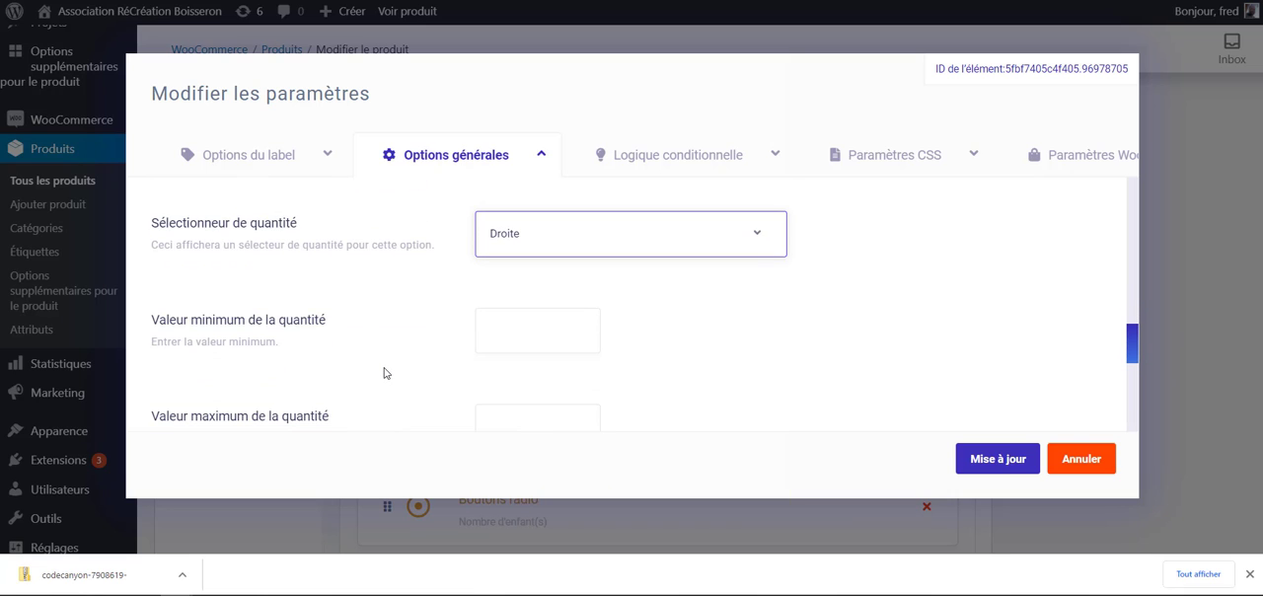
- Set the colour picker's minimum quantity to 1, review the remaining quantity and price fields, and save the element's settings
left_click(589, 241)
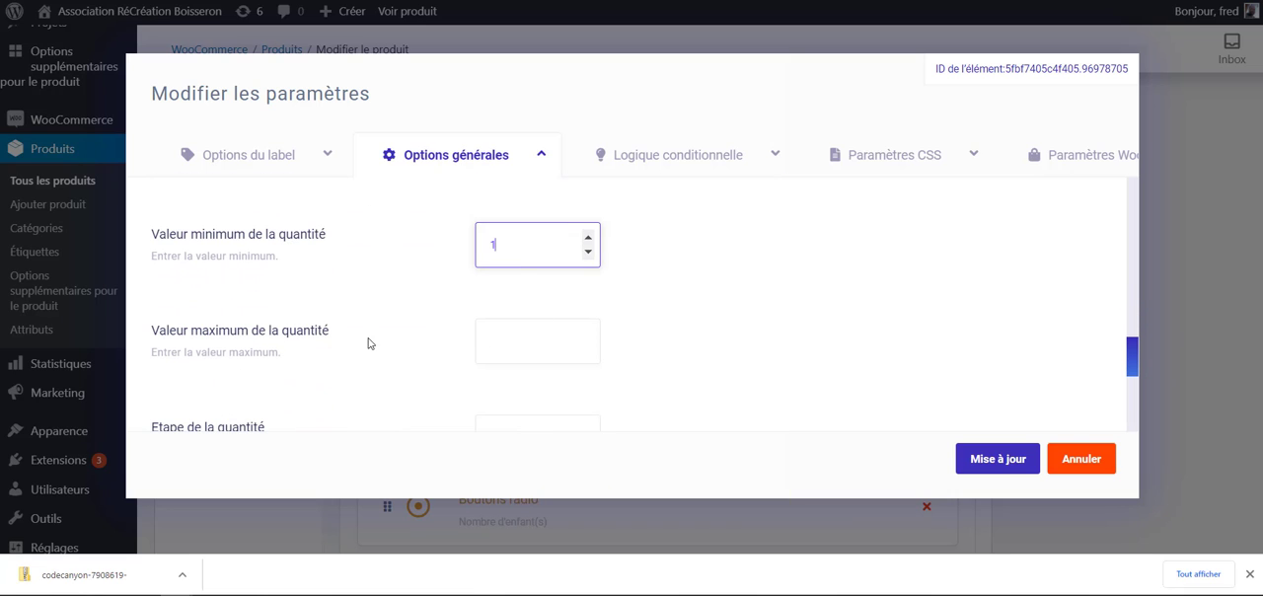
scroll(484, 325, "down", 1)
left_click(588, 249)
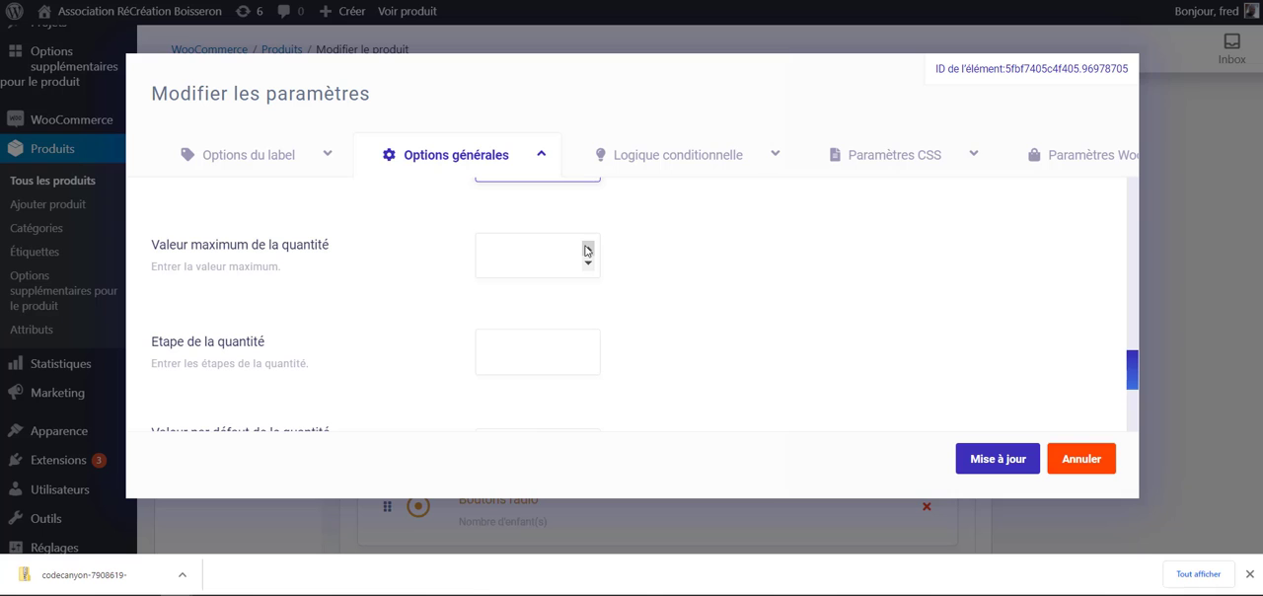
scroll(405, 336, "down", 2)
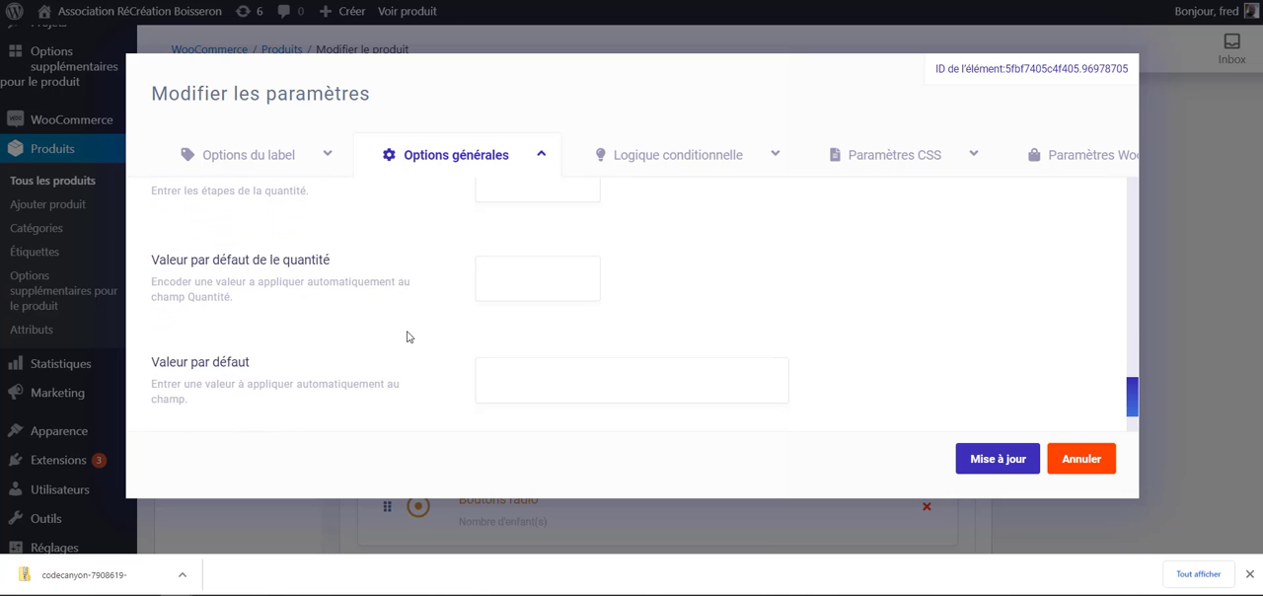
scroll(420, 346, "up", 7)
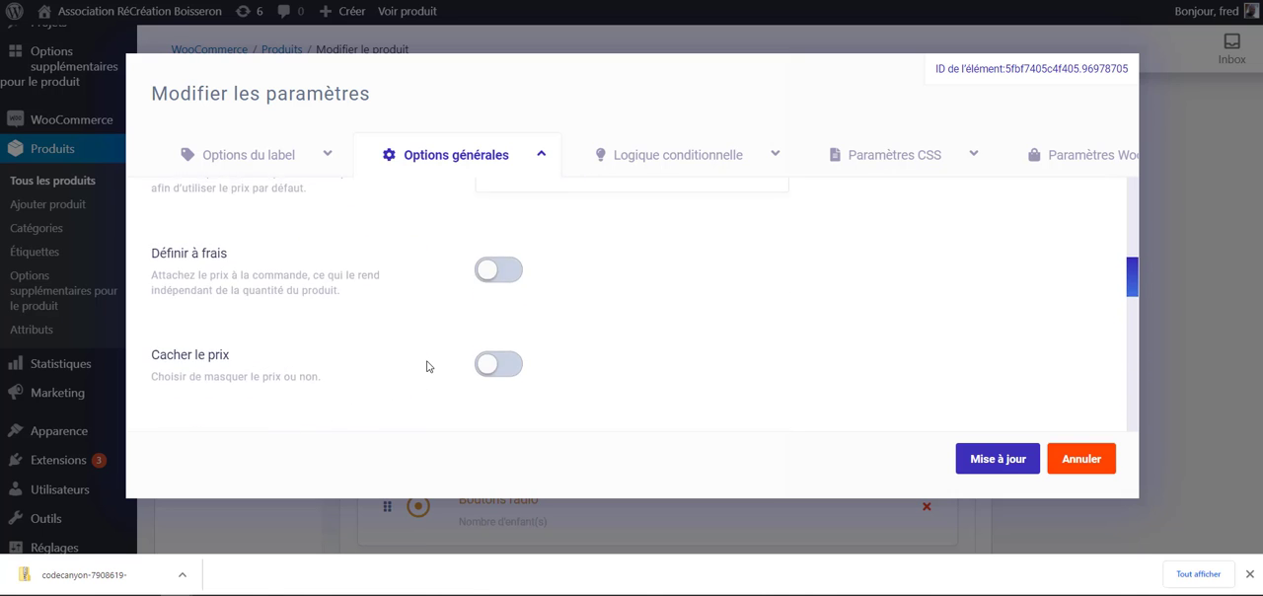
scroll(428, 364, "down", 5)
scroll(450, 371, "up", 3)
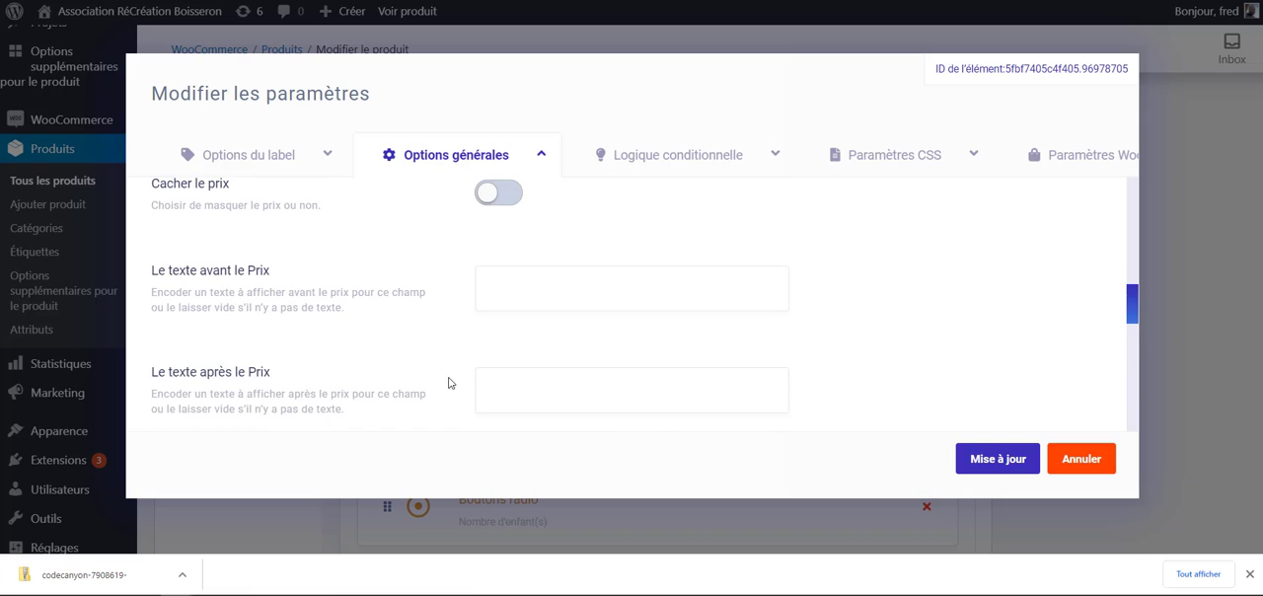
left_click(1018, 455)
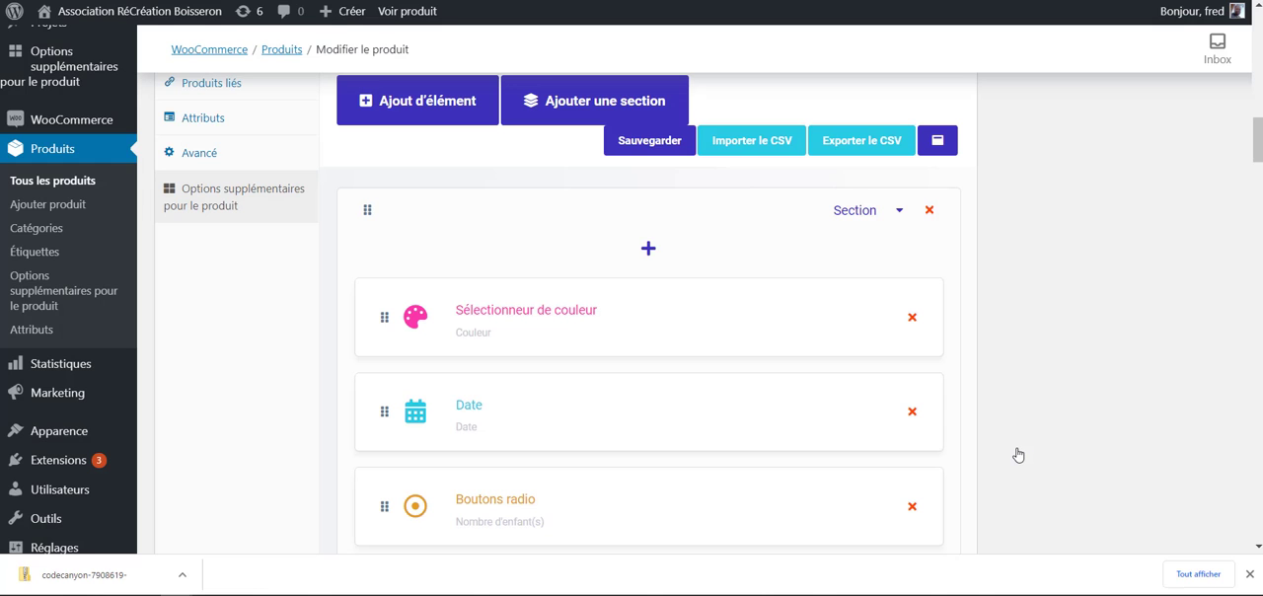
- Add a Boutons radio element to the first section, above the colour picker element
left_click(646, 251)
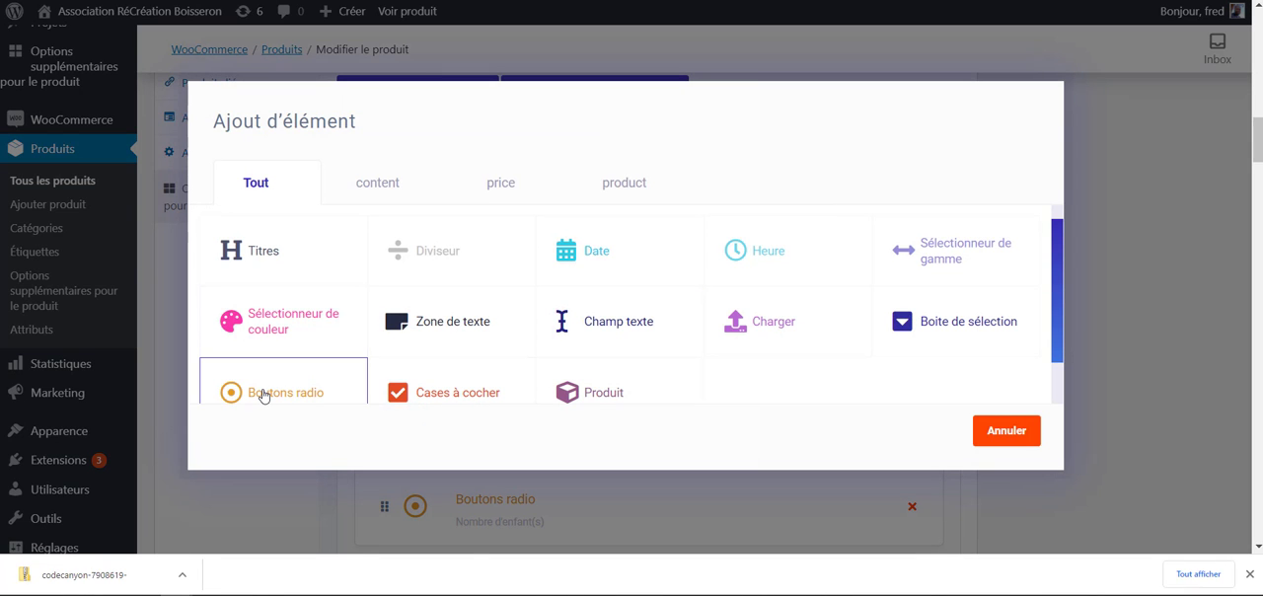
left_click(262, 395)
mouse_move(468, 328)
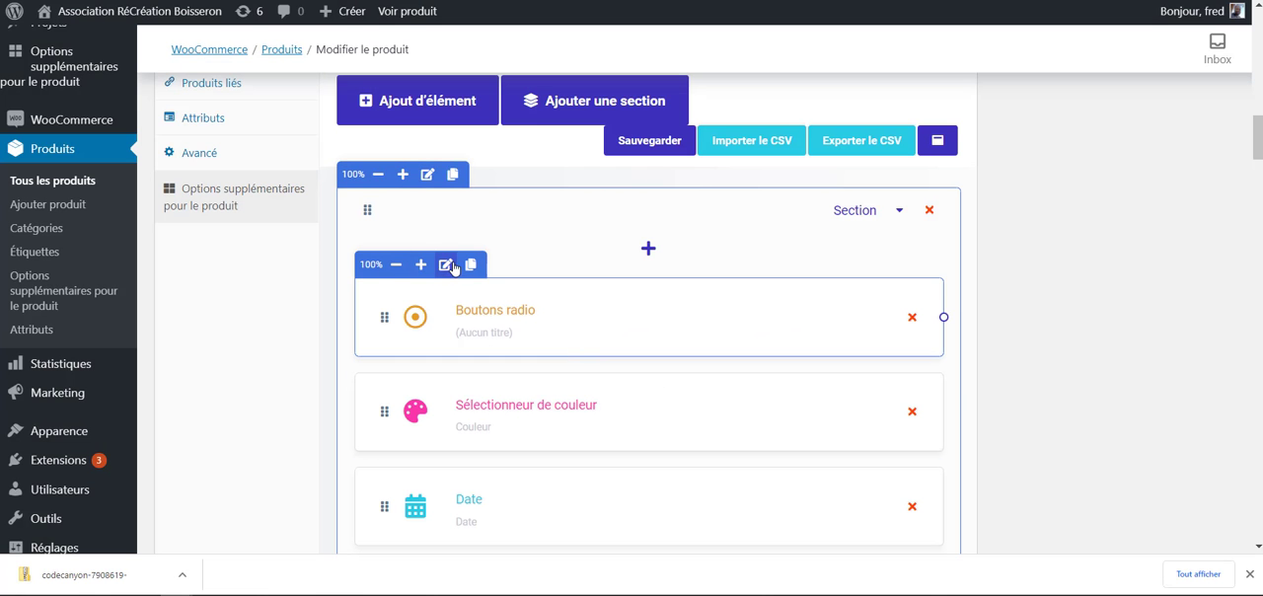
- Open the new radio buttons element's settings and give it the label "Choix du jour"
left_click(446, 266)
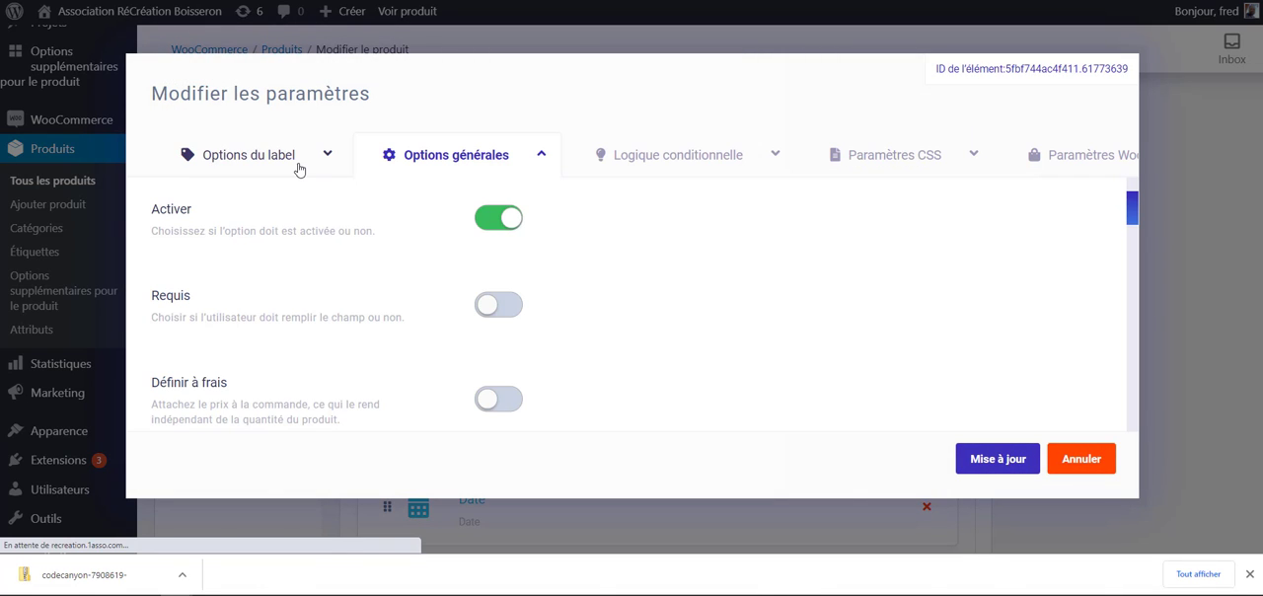
left_click(262, 163)
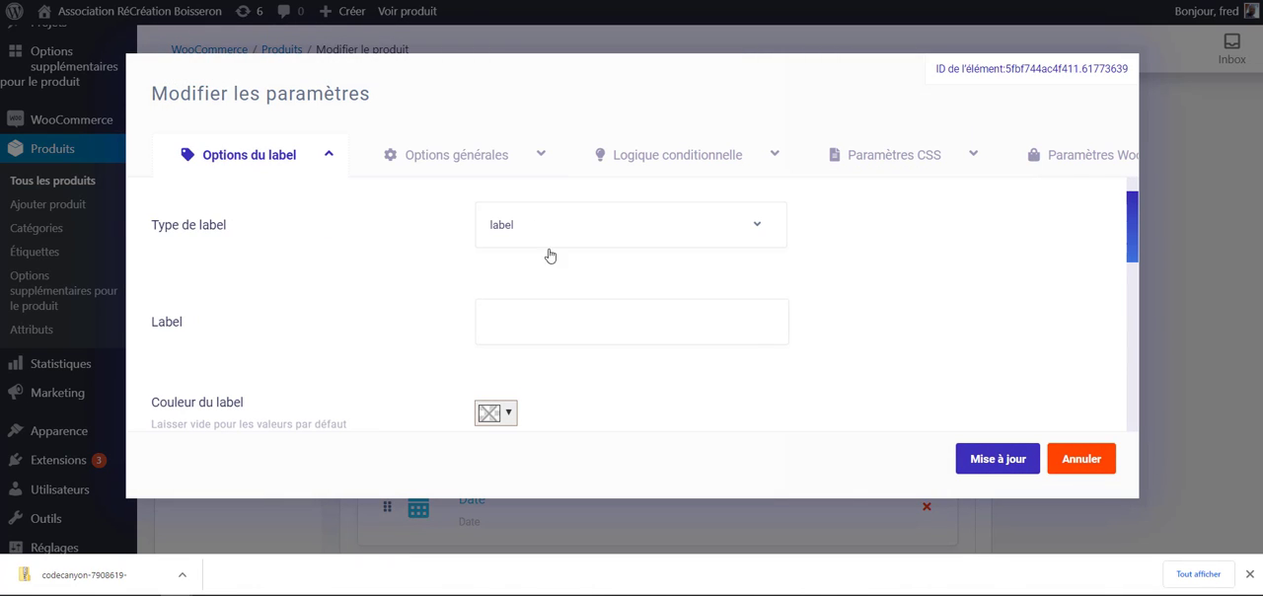
left_click(556, 316)
type("Choix du jour")
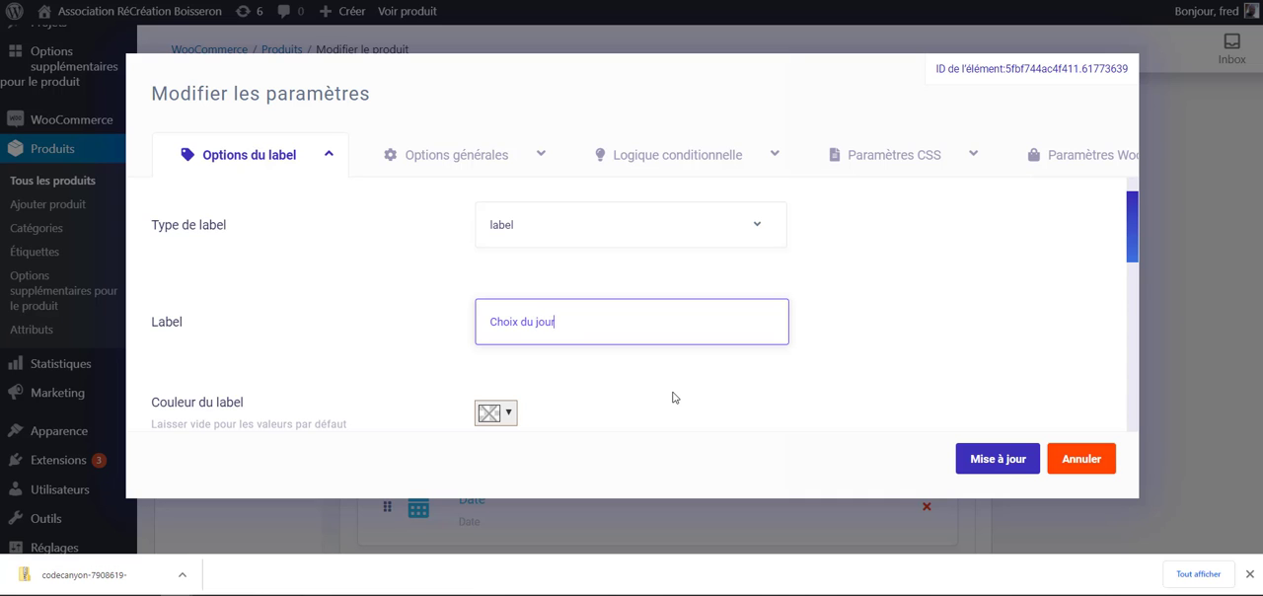
scroll(672, 397, "down", 4)
scroll(487, 290, "up", 4)
left_click_drag(651, 403, 510, 291)
- In the radio buttons' general options, fill in the first choice as "Lundi" with a normal price of 10
left_click(434, 155)
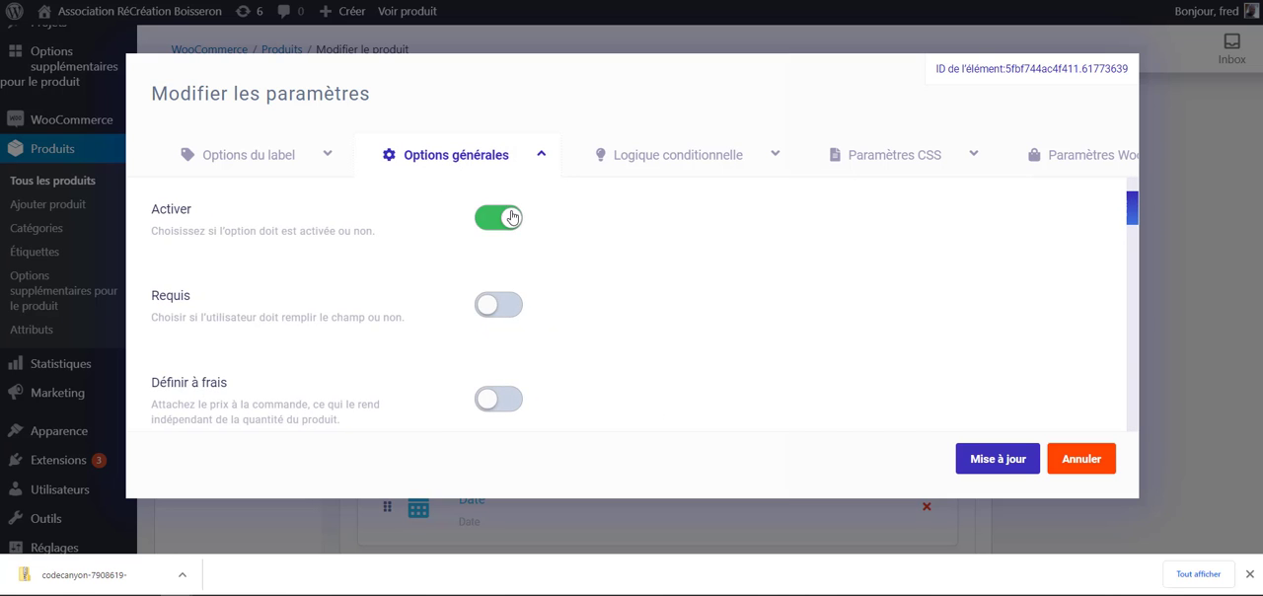
scroll(410, 282, "down", 10)
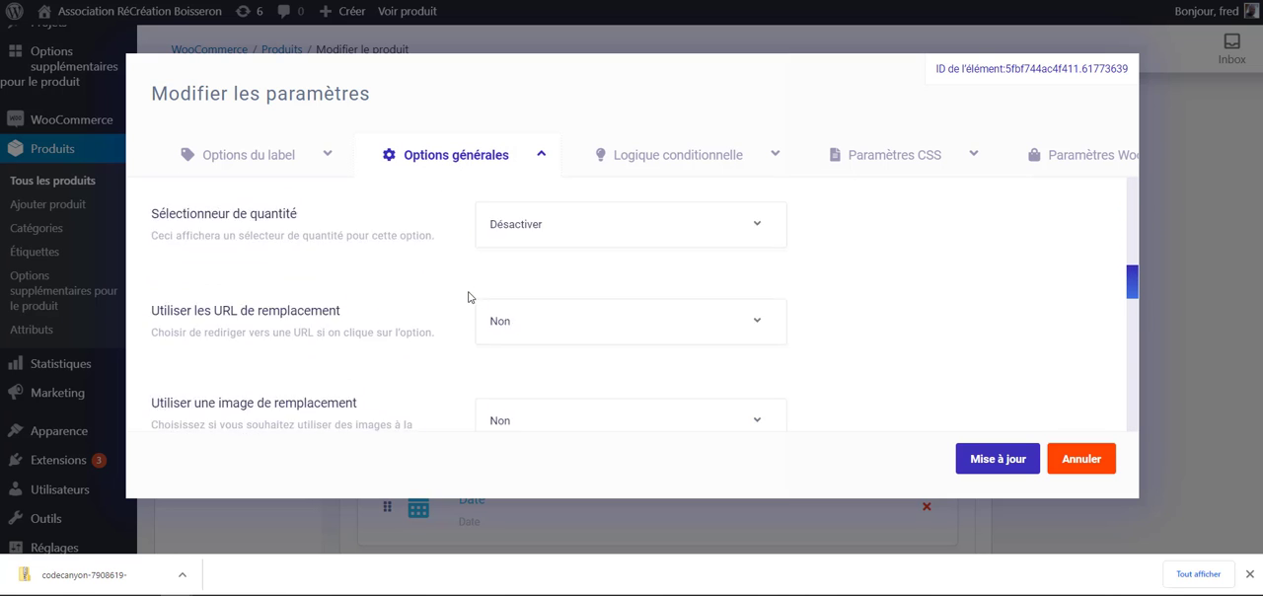
scroll(466, 298, "down", 10)
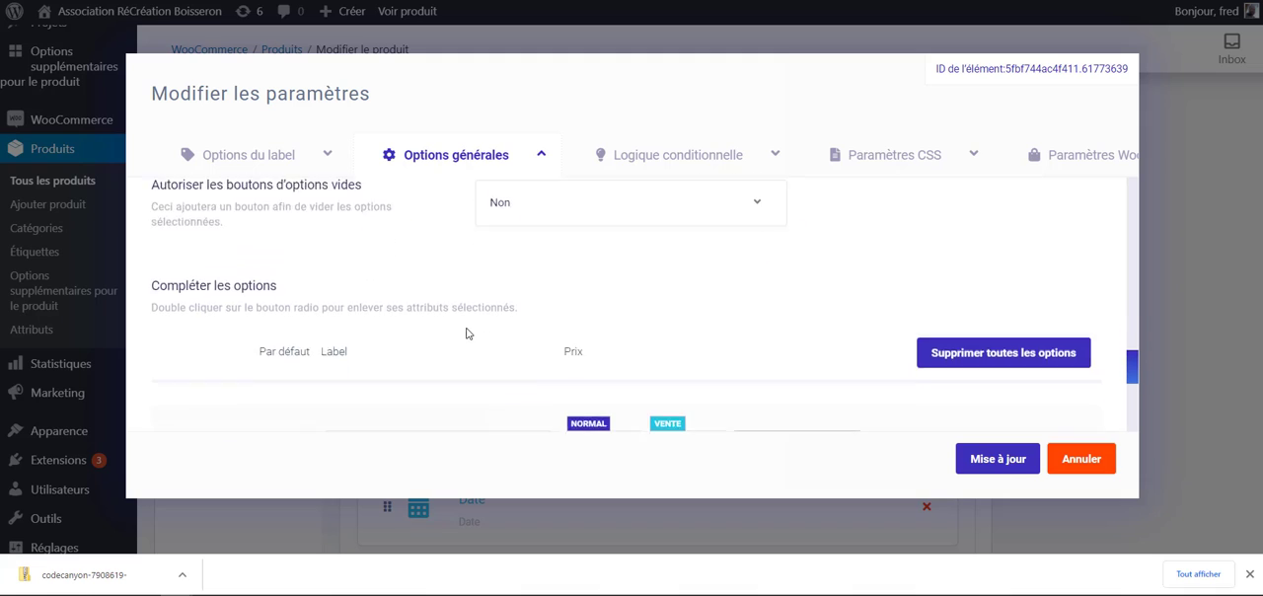
scroll(467, 333, "down", 2)
scroll(414, 316, "up", 2)
left_click(370, 293)
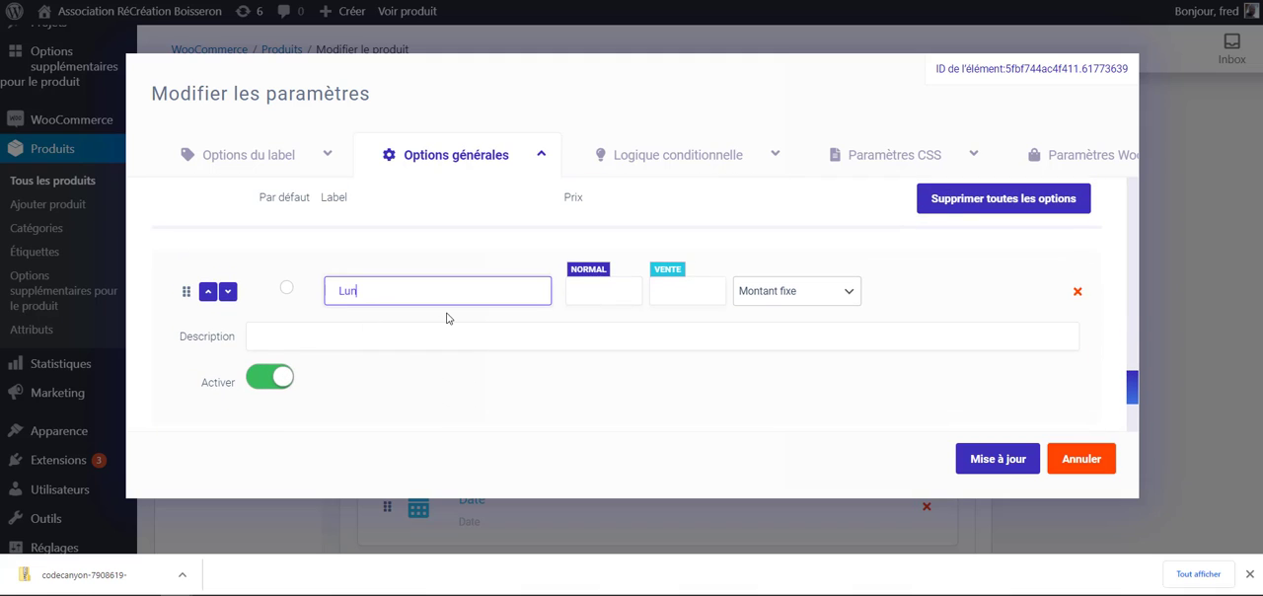
left_click(594, 287)
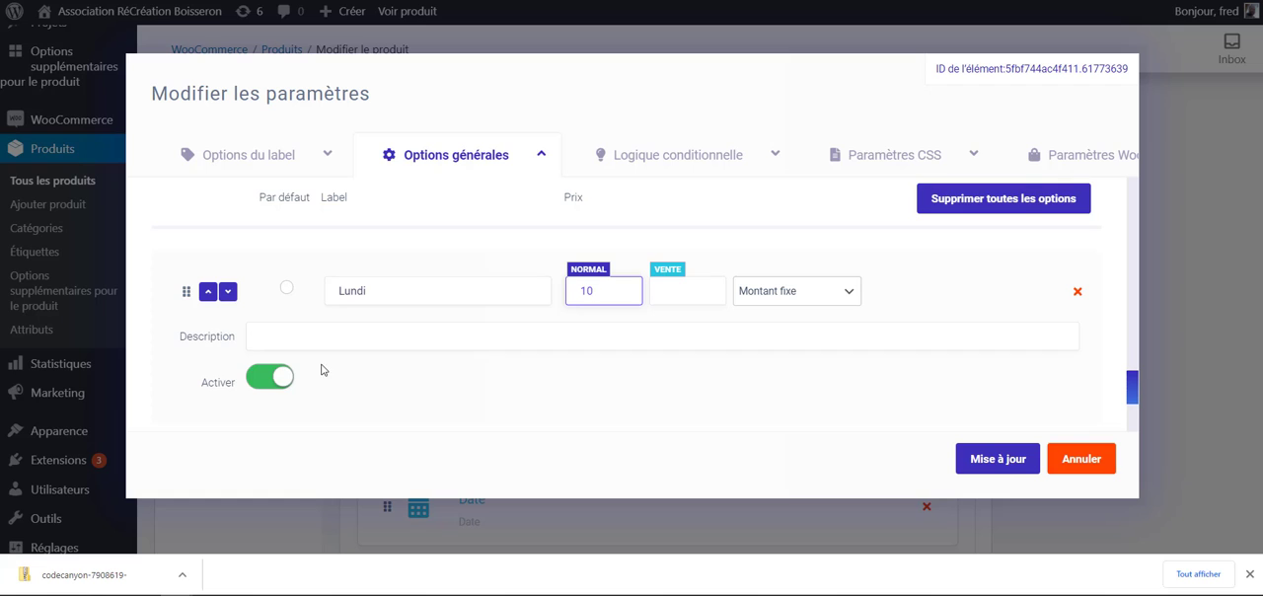
- Add a second radio choice labelled "mardi" with a normal price of 20
scroll(320, 370, "down", 1)
left_click(225, 388)
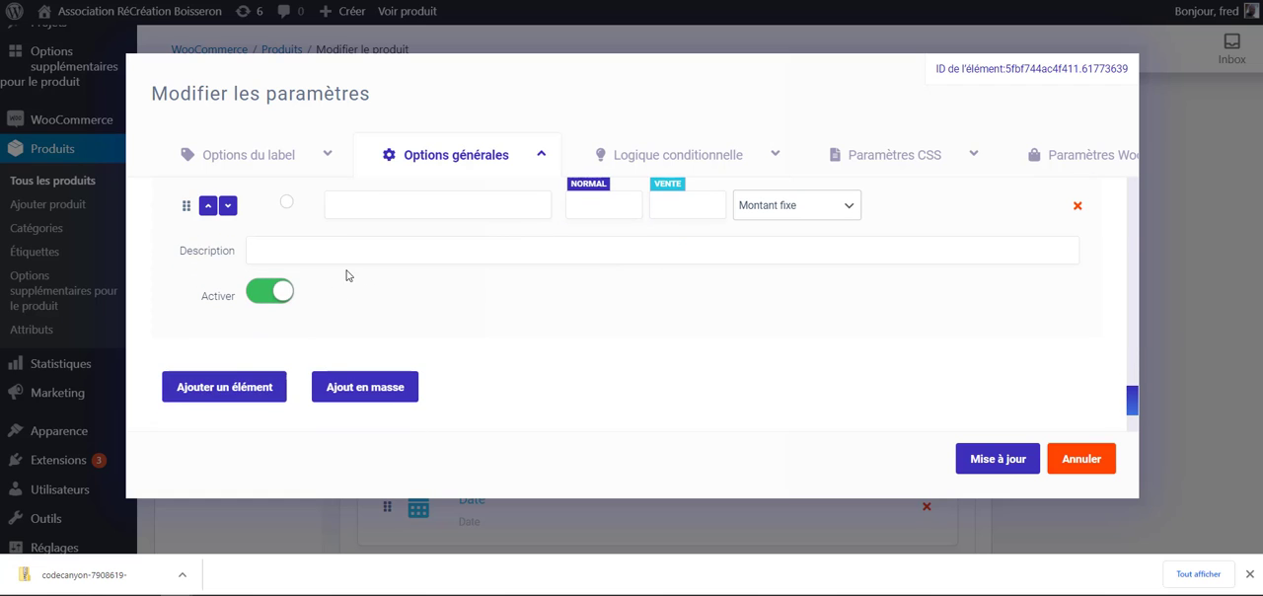
scroll(371, 351, "up", 2)
scroll(371, 374, "down", 2)
scroll(375, 361, "up", 1)
left_click(385, 301)
scroll(339, 322, "up", 3)
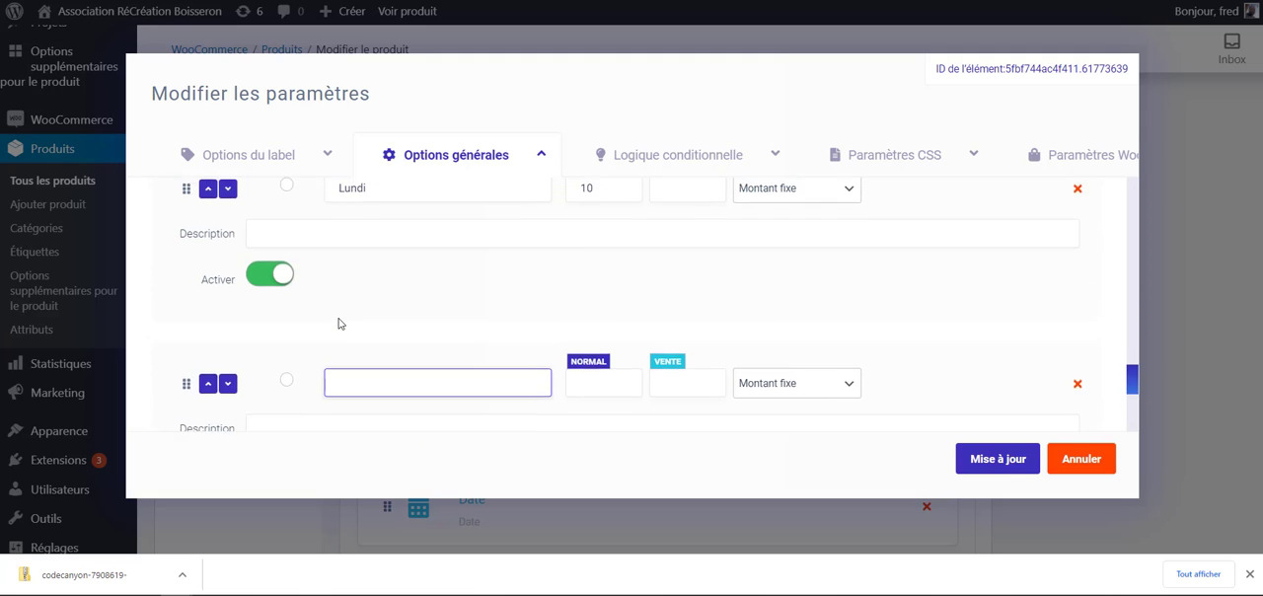
scroll(488, 265, "down", 3)
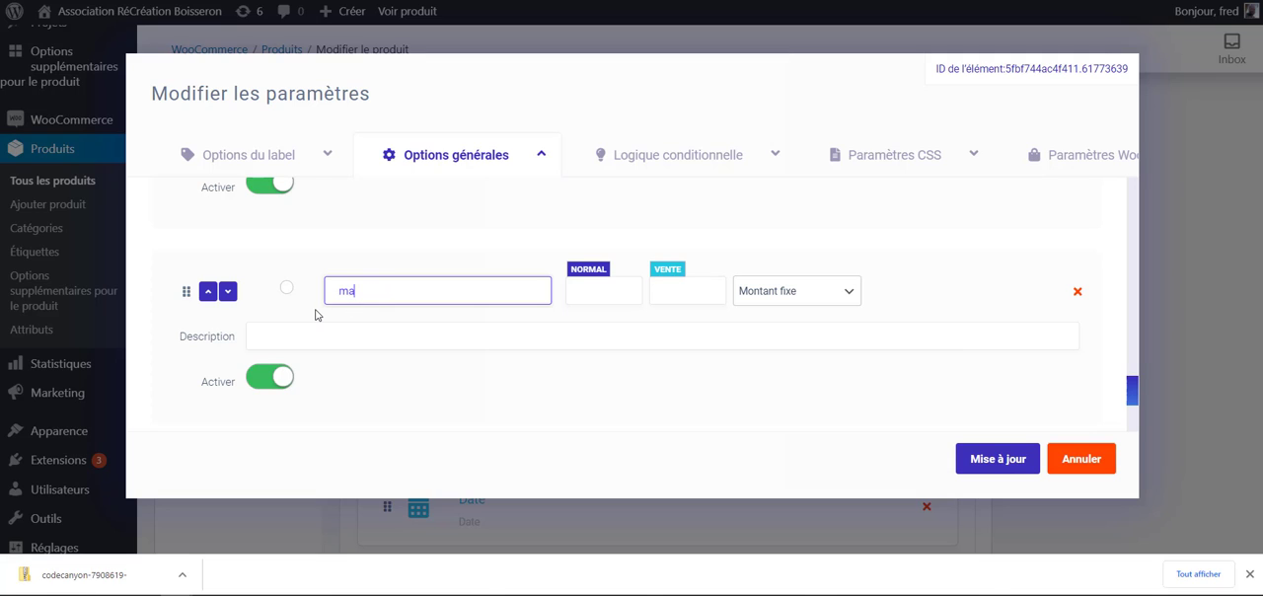
left_click(591, 289)
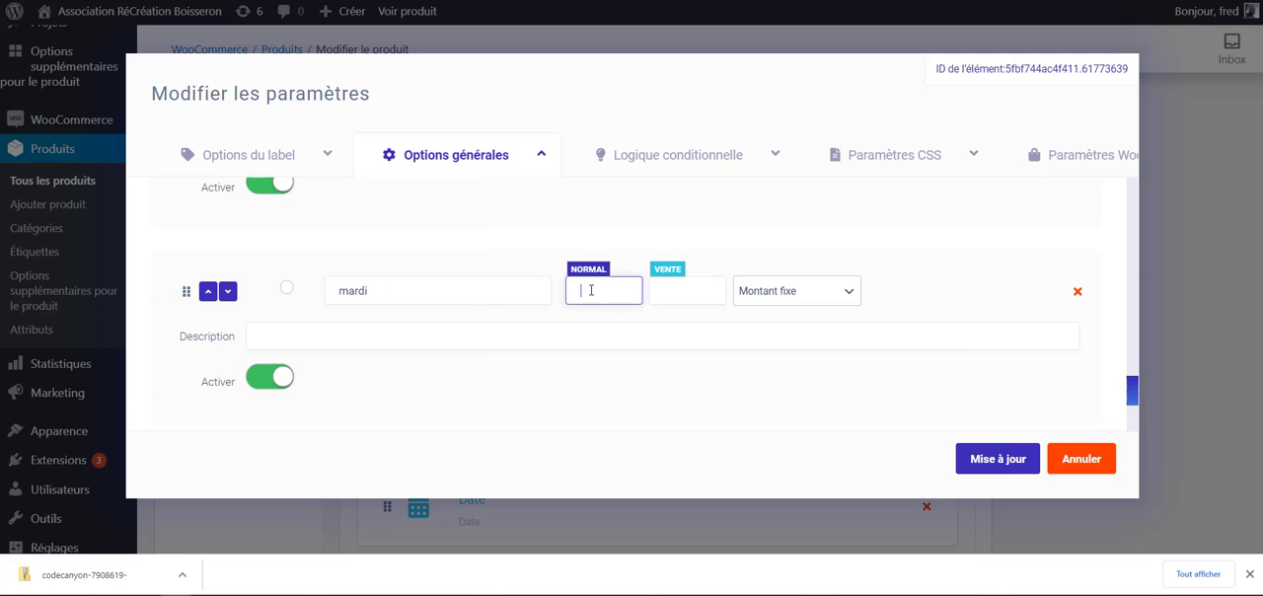
scroll(296, 410, "down", 2)
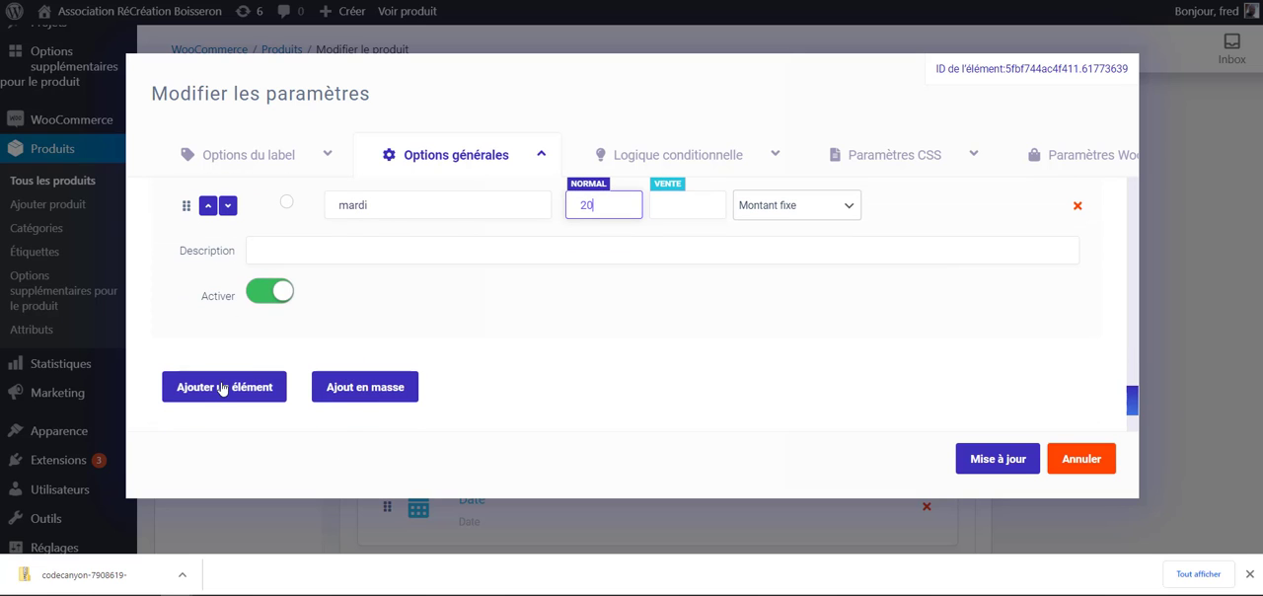
- Add a third radio choice labelled "mercredi" with a normal price of 30
left_click(217, 384)
left_click(363, 209)
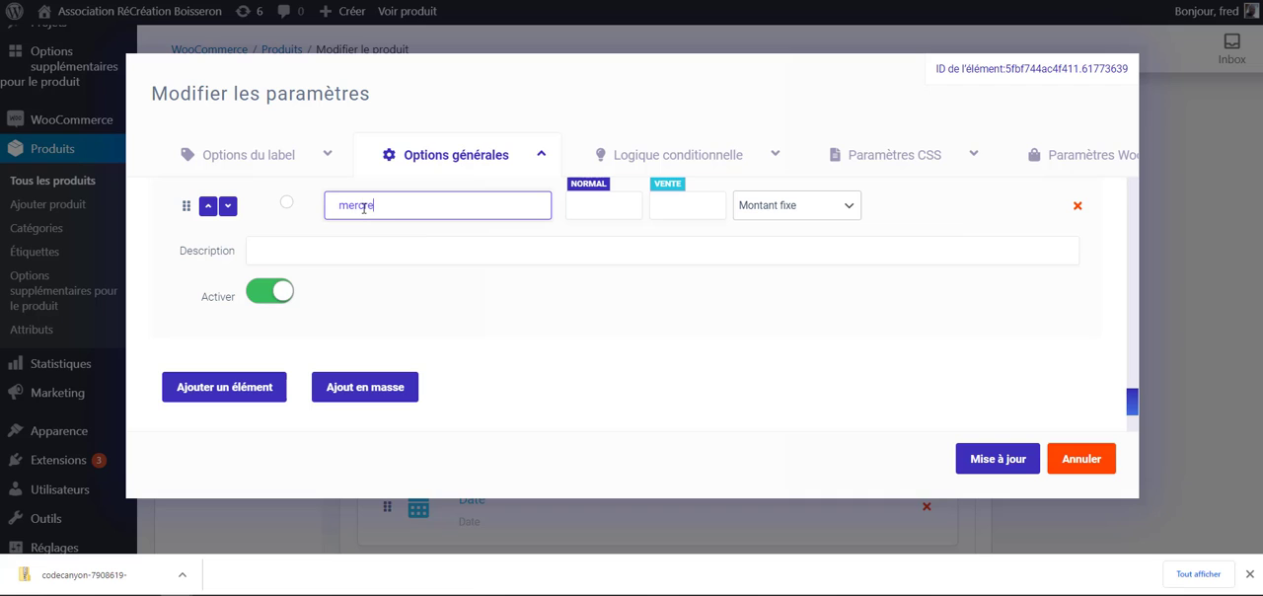
key("Tab")
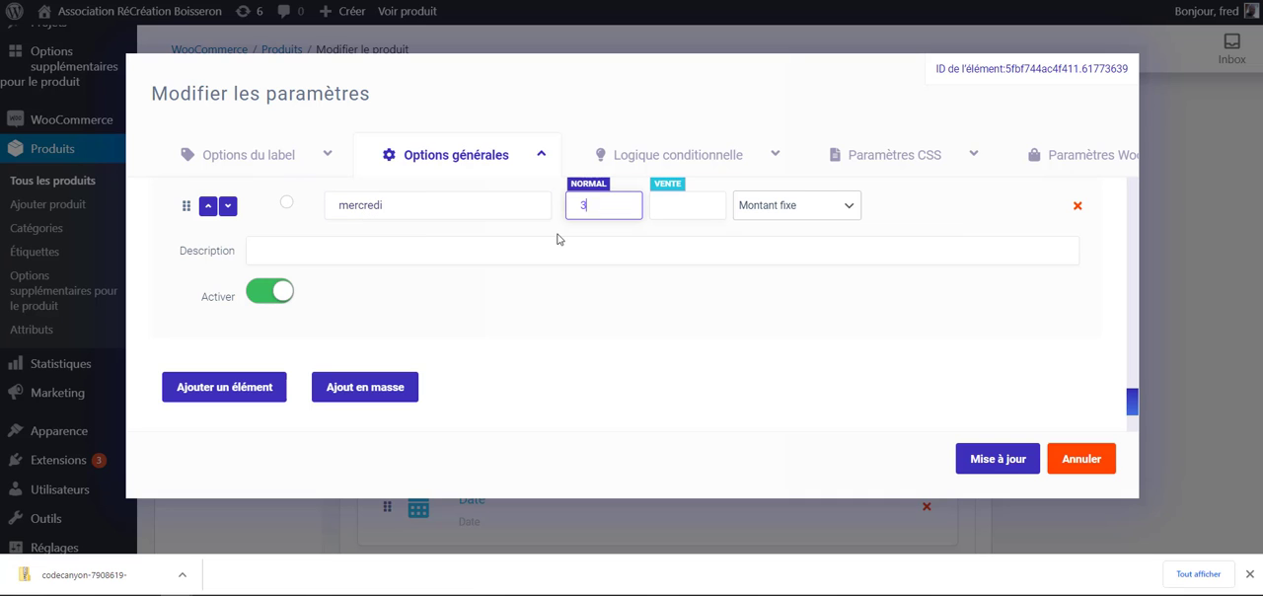
type("30")
left_click(609, 361)
- Review the price types available for the mardi choice
scroll(609, 361, "up", 3)
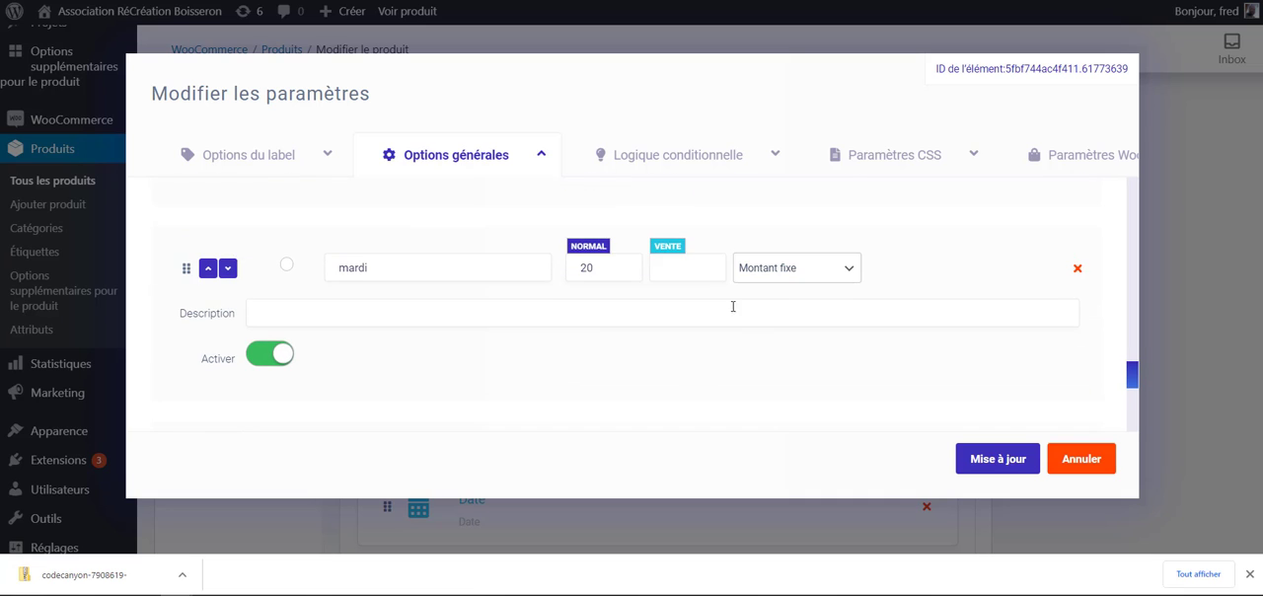
left_click(835, 274)
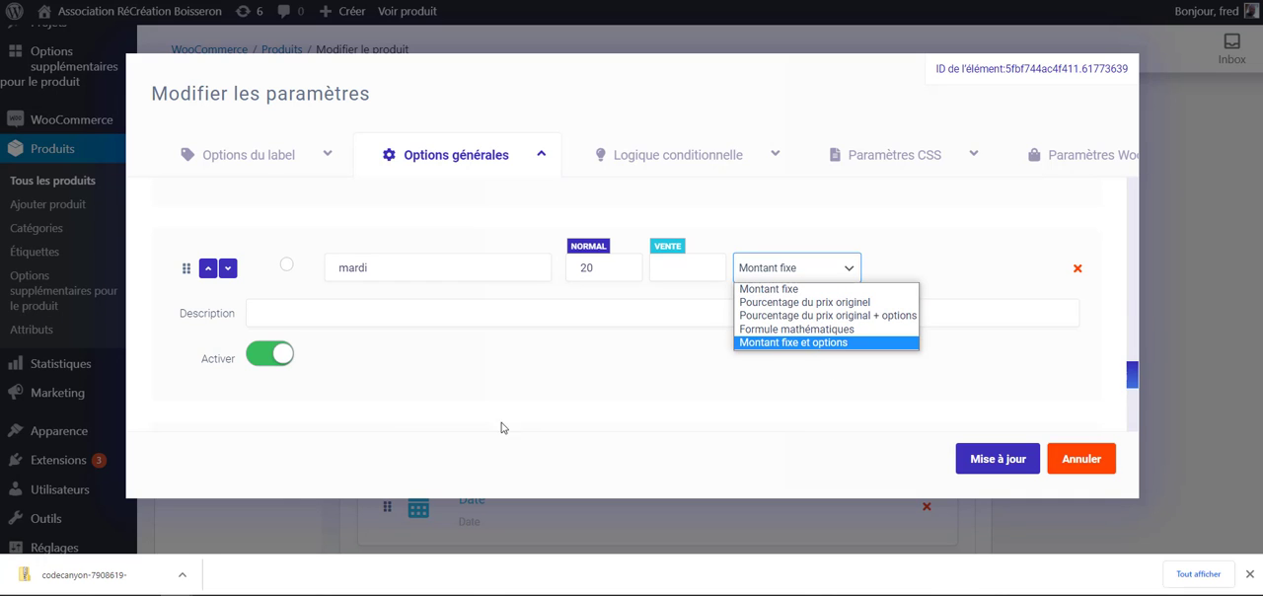
left_click(502, 312)
- Make Lundi the default choice and save the radio buttons element's settings
scroll(499, 296, "up", 3)
scroll(494, 271, "down", 3)
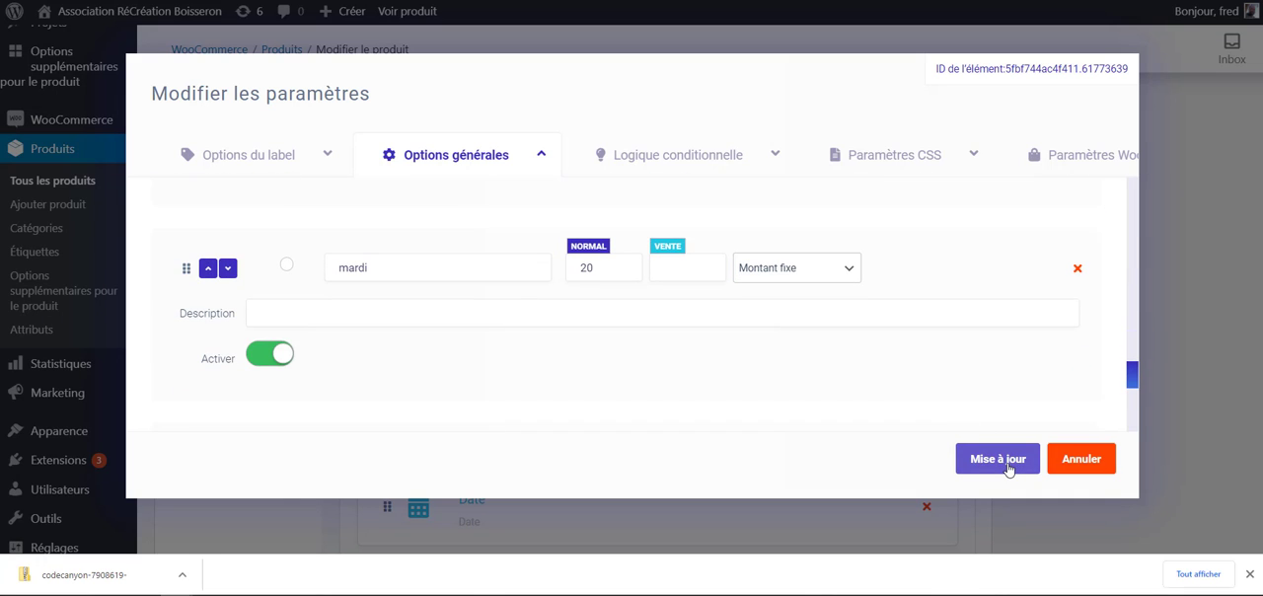
scroll(298, 335, "up", 2)
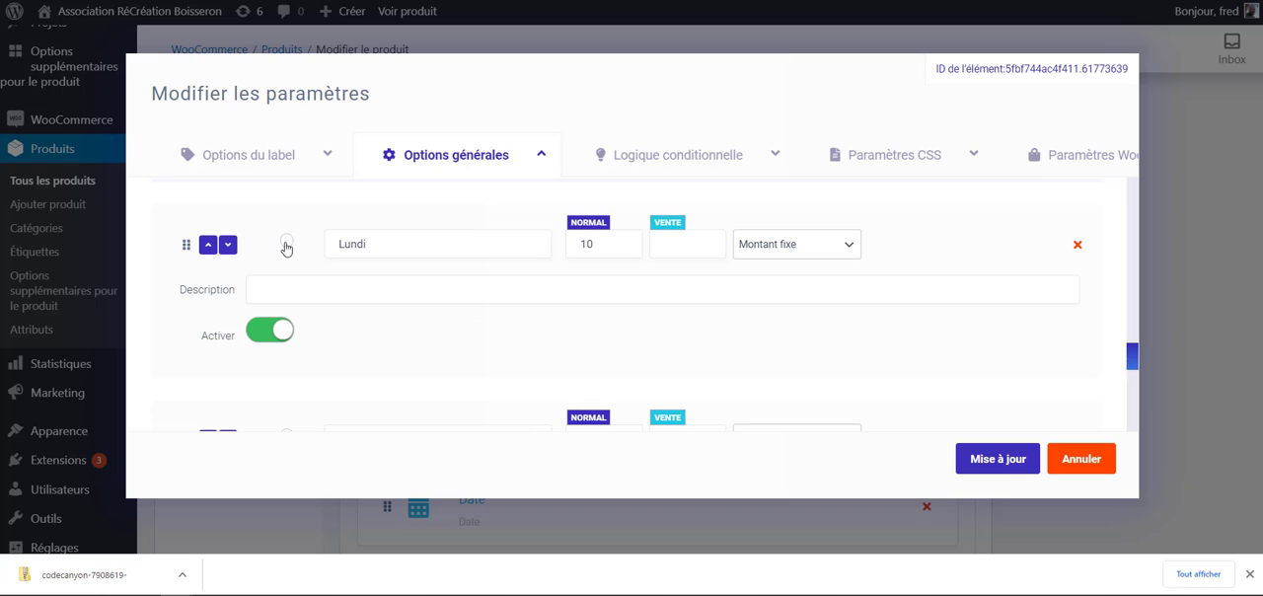
left_click(997, 459)
scroll(1037, 437, "up", 15)
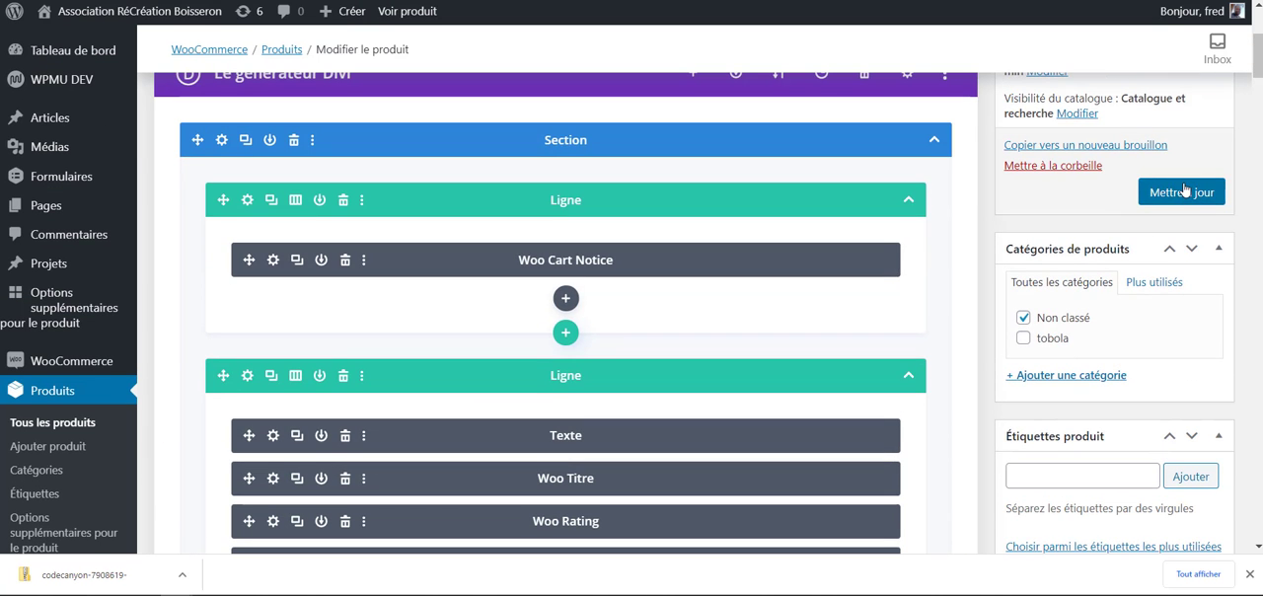
- Update the product to save its new extra option elements
left_click(1184, 190)
scroll(648, 355, "down", 10)
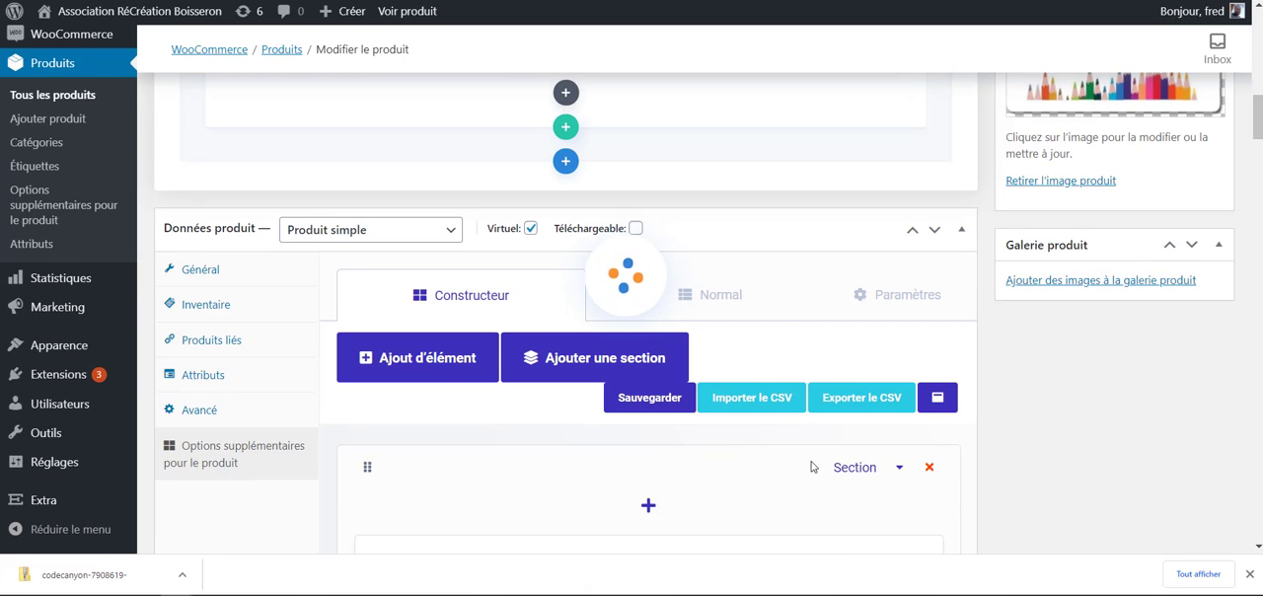
scroll(812, 467, "down", 3)
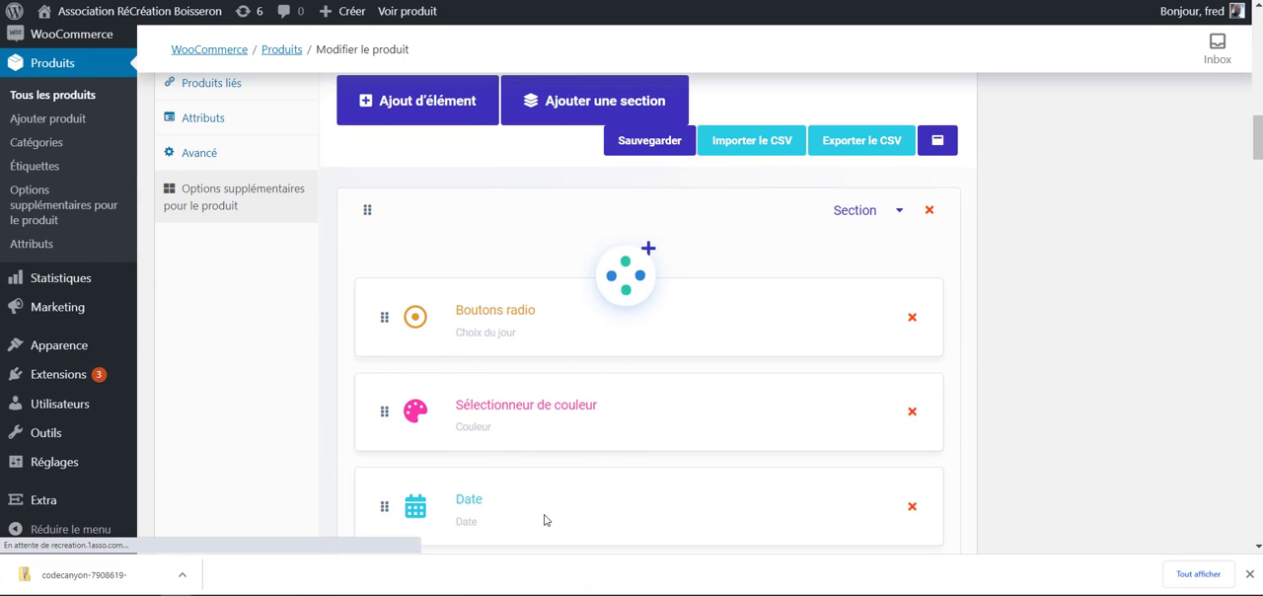
scroll(544, 520, "down", 2)
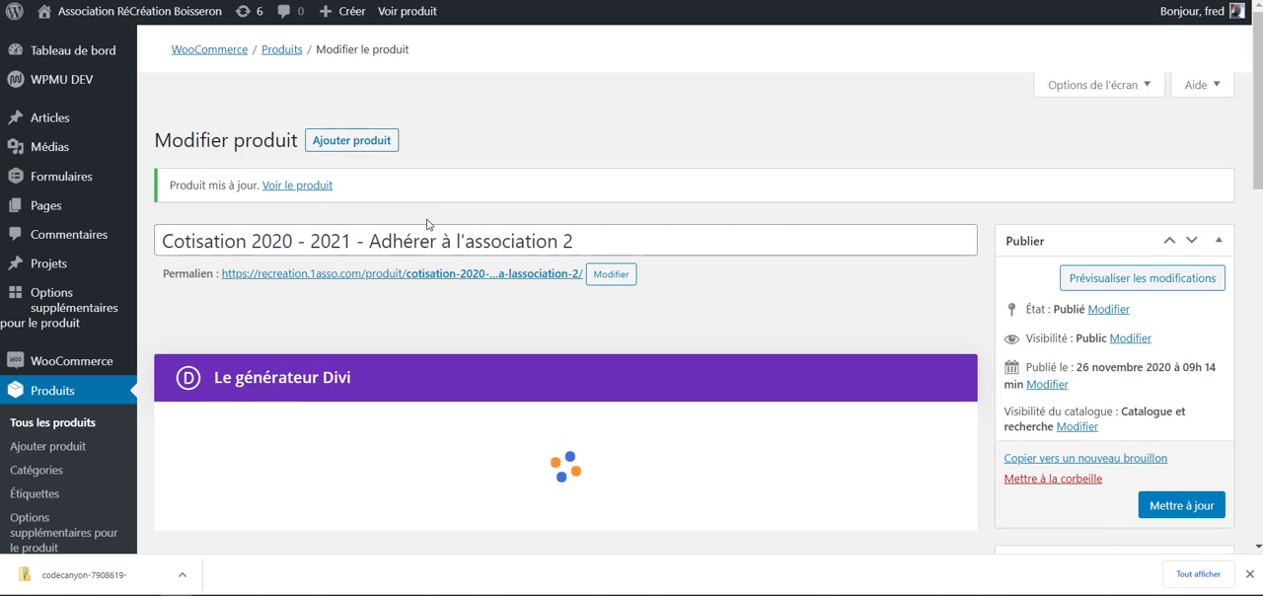
- Reload the product's shop page and examine its title and the Choix du jour options
key("ctrl+Tab")
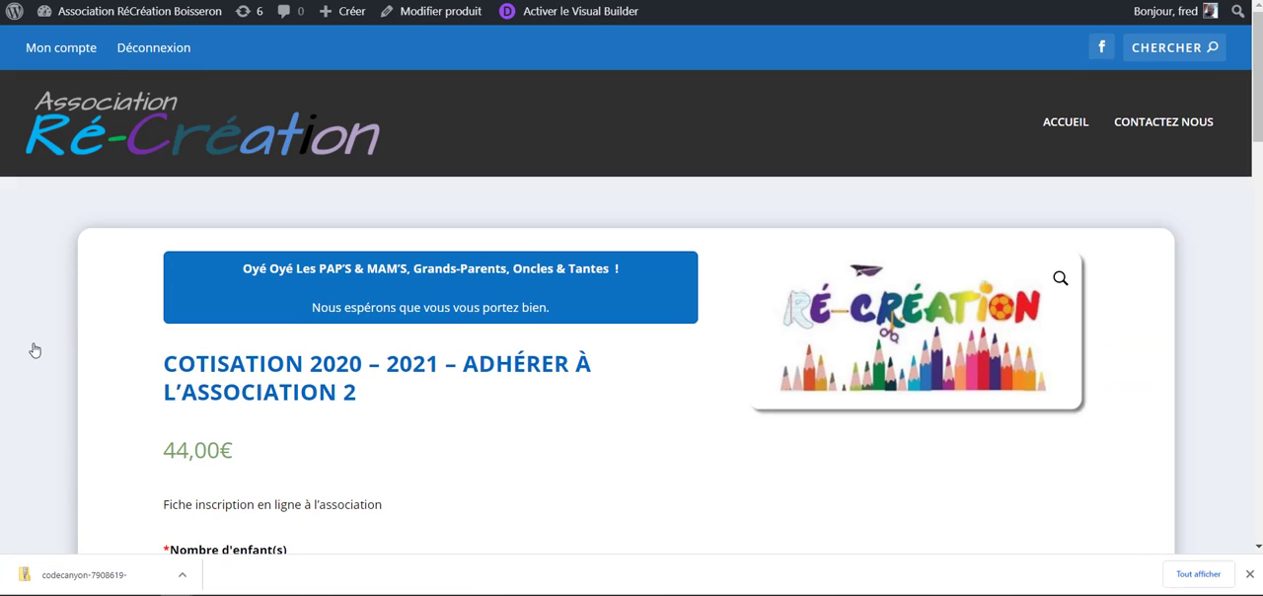
key("F5")
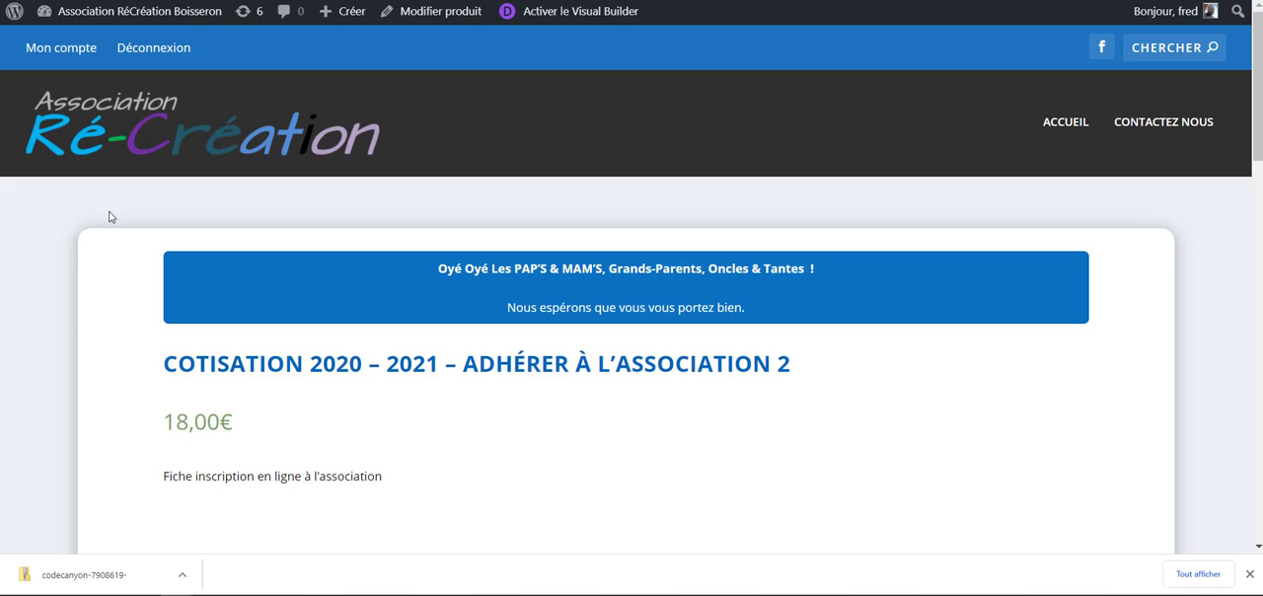
scroll(115, 194, "down", 4)
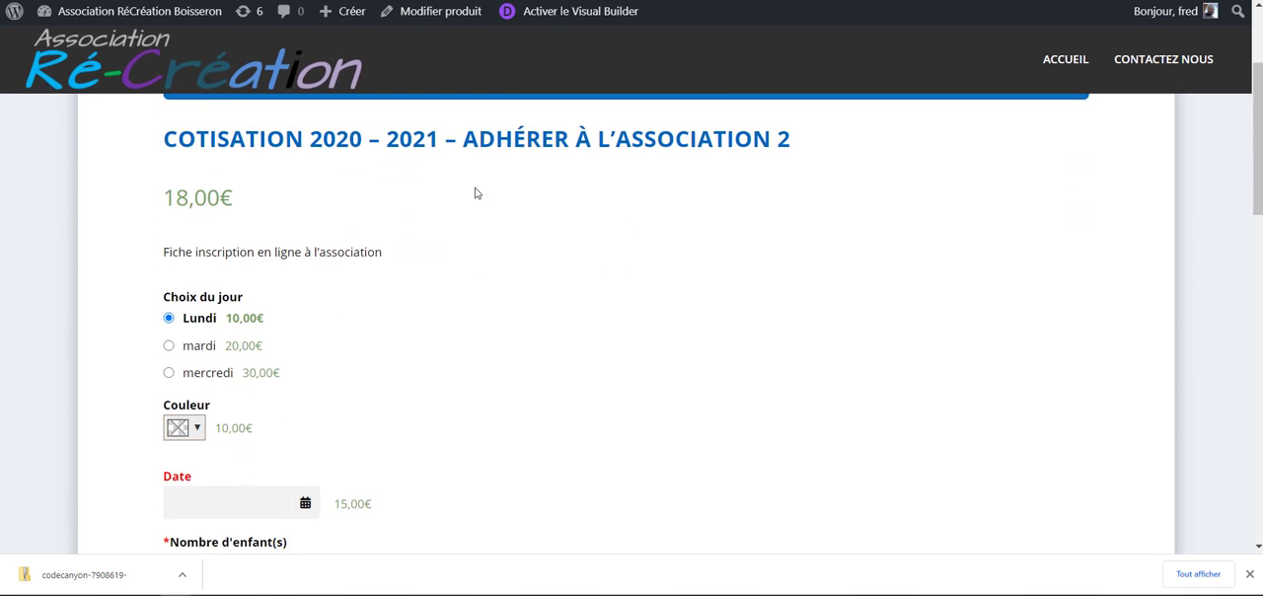
scroll(471, 198, "up", 1)
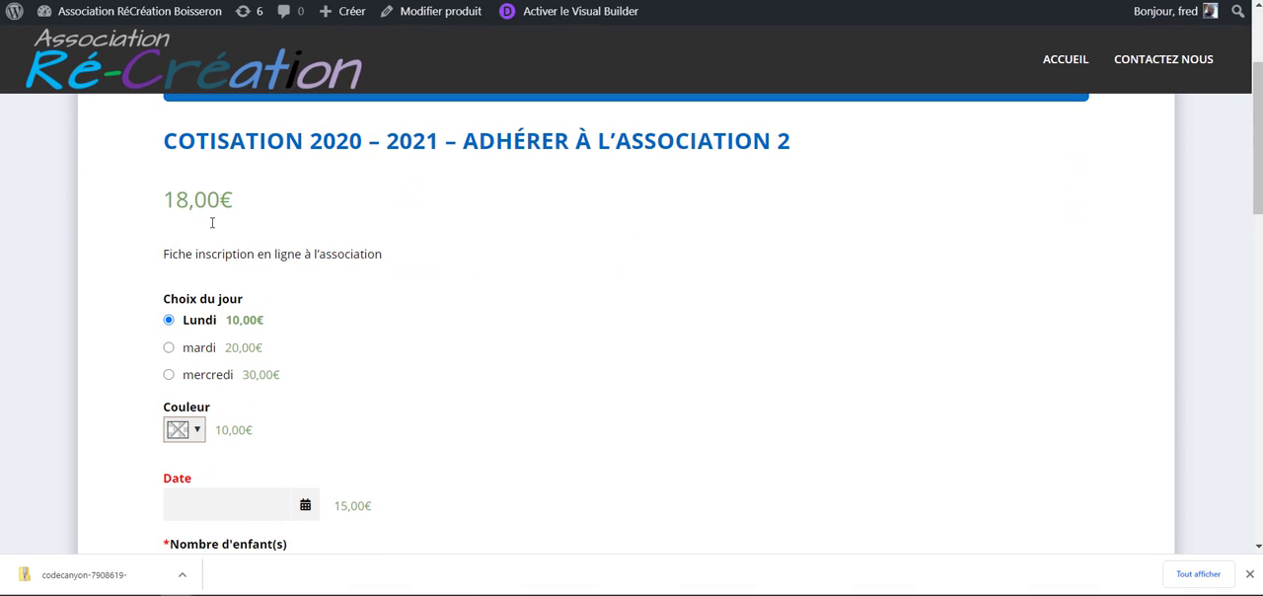
left_click_drag(200, 150, 712, 148)
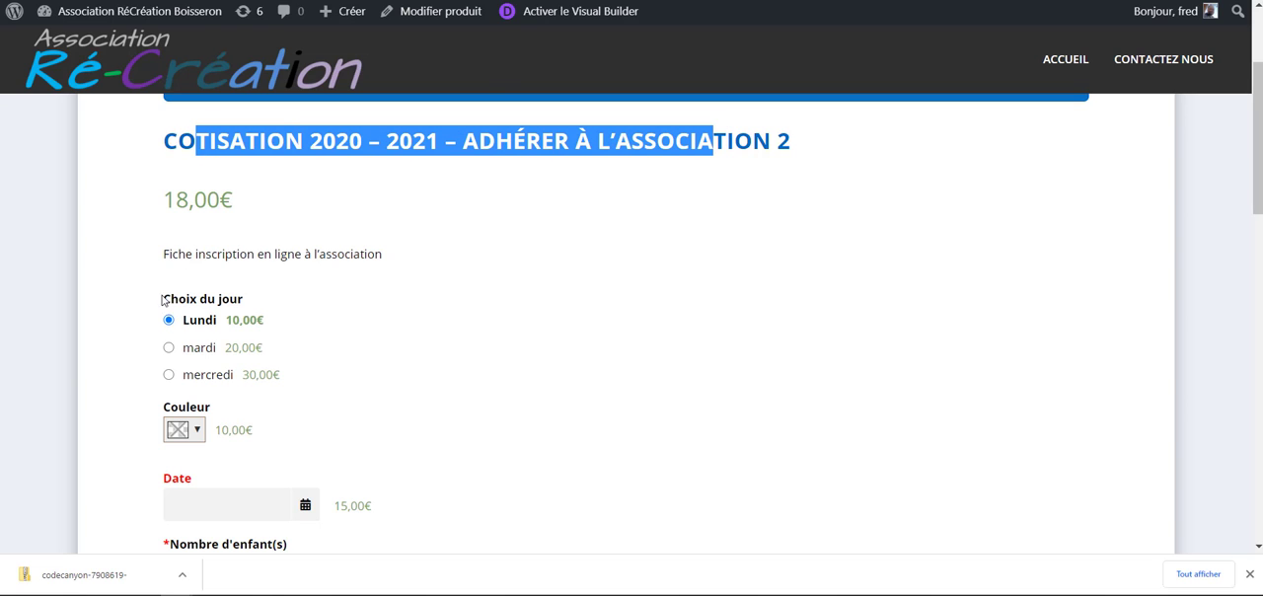
left_click_drag(163, 301, 285, 310)
left_click(280, 357)
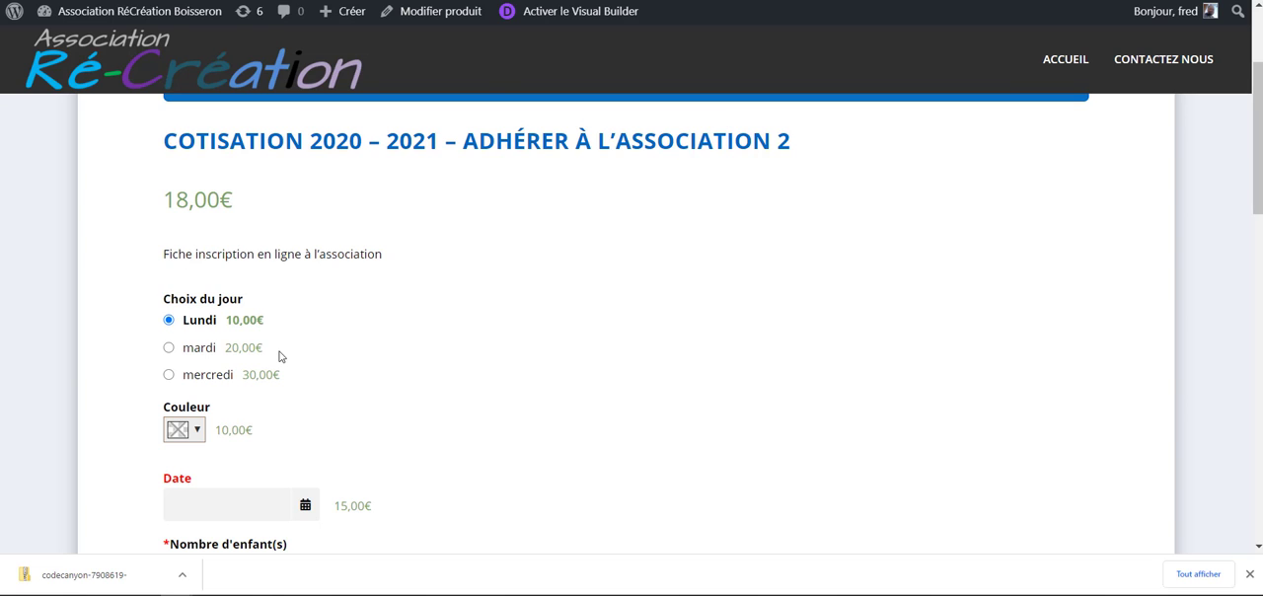
- Test the Choix du jour options by switching between the days, ending with mercredi
left_click(169, 349)
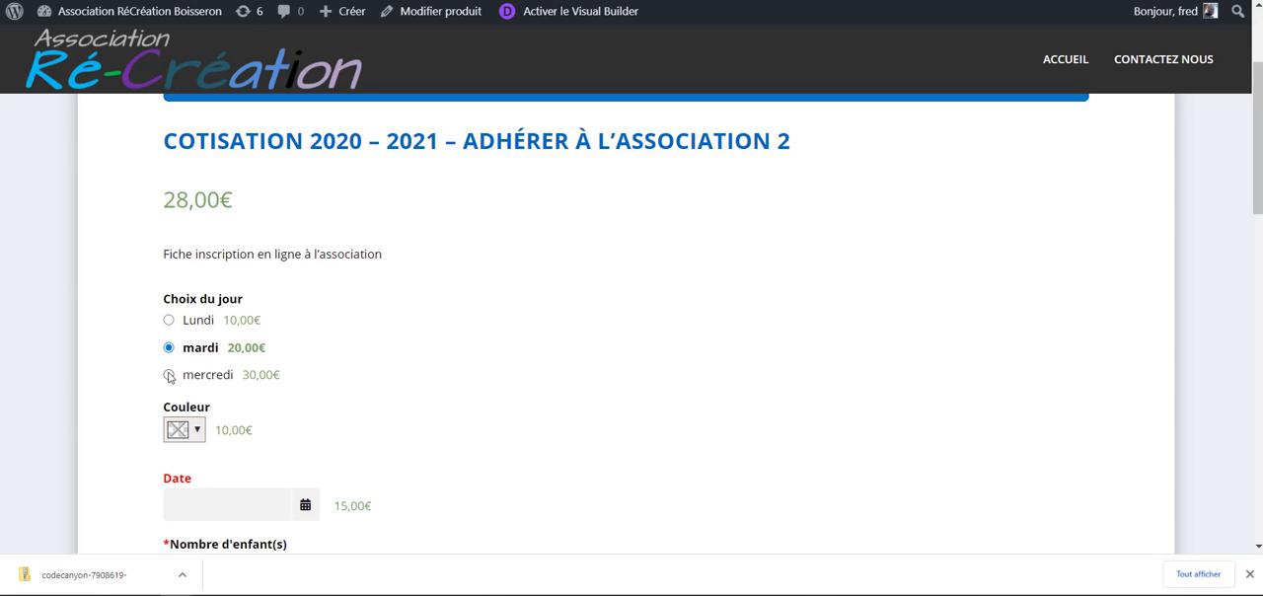
left_click(169, 375)
left_click(169, 348)
left_click(169, 320)
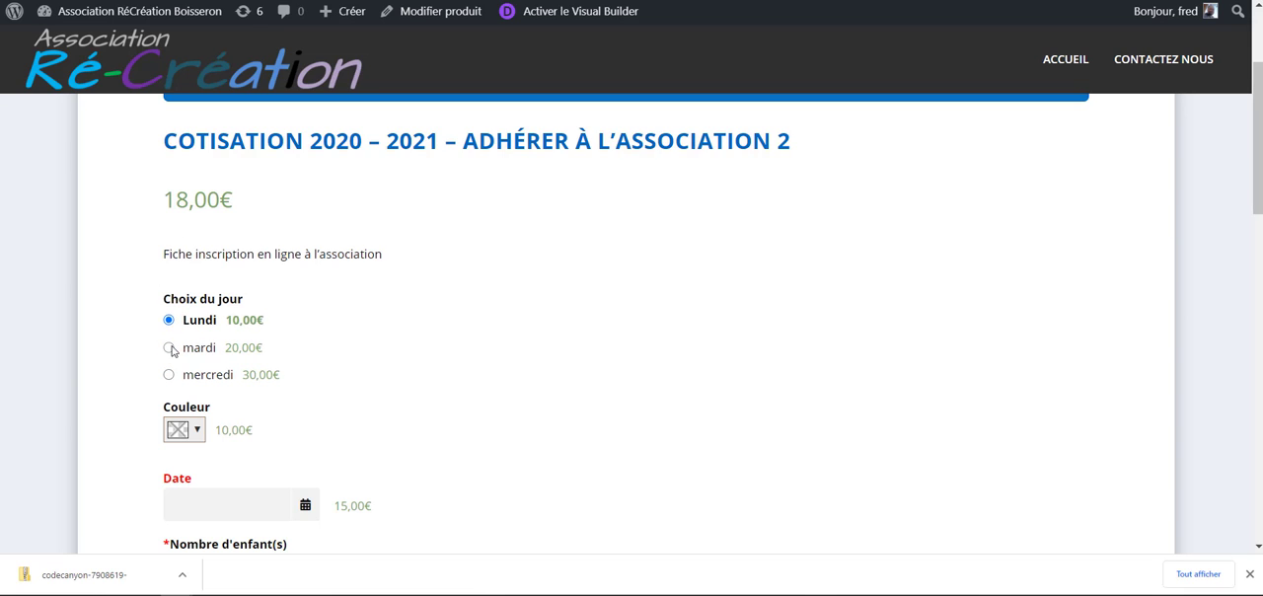
left_click(169, 348)
left_click(179, 379)
- Choose a muted red for the Couleur option, then check its quantity field
scroll(296, 365, "down", 2)
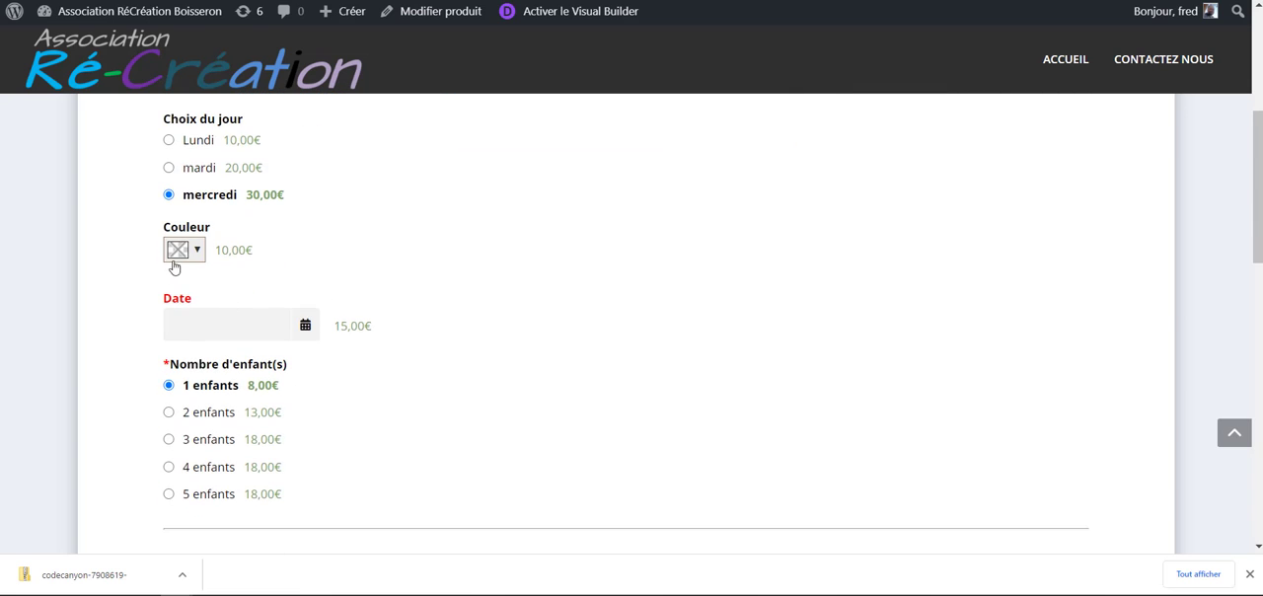
left_click(197, 252)
mouse_move(241, 326)
left_mouse_down()
mouse_move(259, 285)
mouse_move(240, 307)
left_mouse_up()
left_click(298, 450)
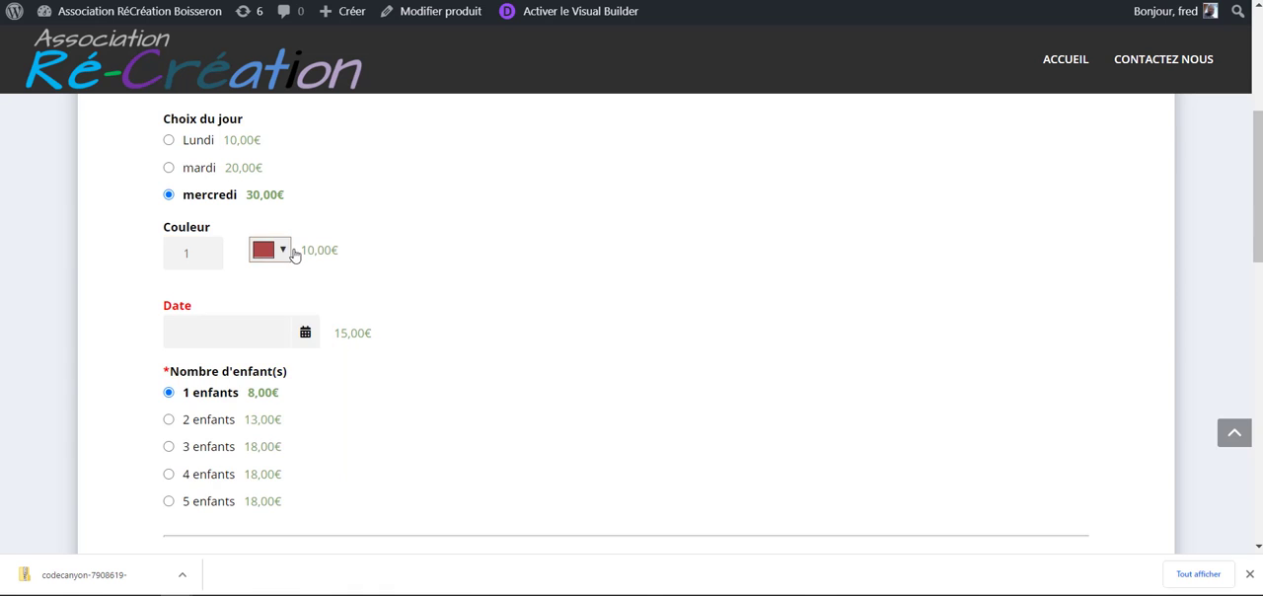
left_click(207, 253)
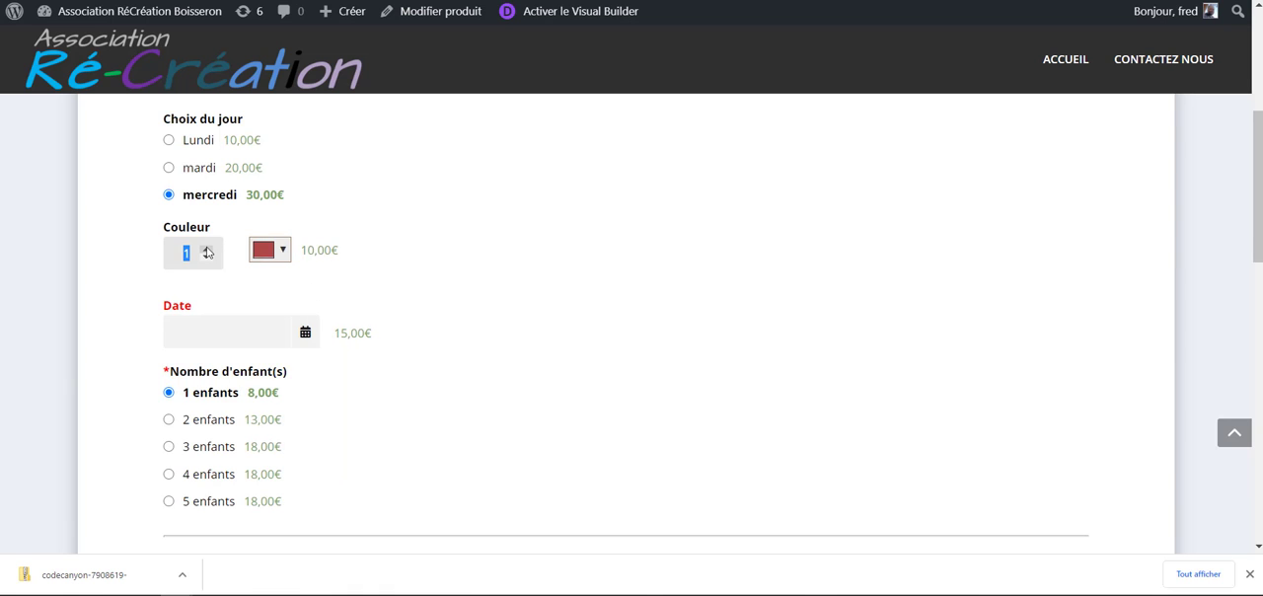
- Try the darker red #9f1717 for the Couleur option
scroll(319, 299, "up", 3)
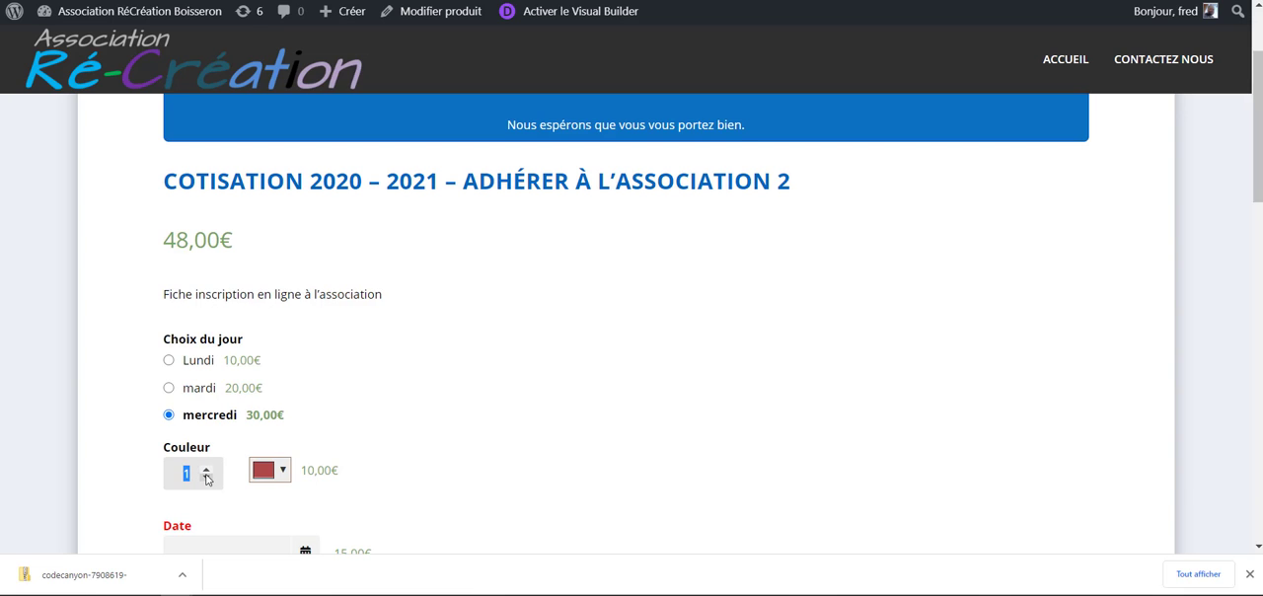
left_click(286, 474)
left_click(281, 481)
left_click(358, 299)
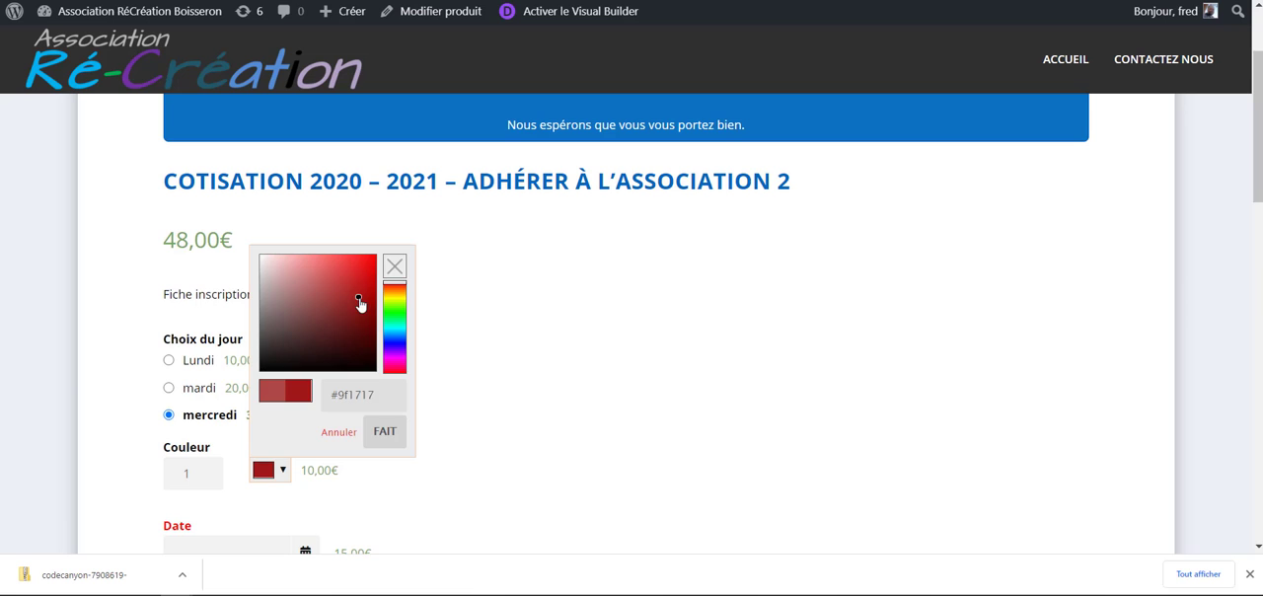
left_click(595, 449)
- Set the Date option to 13/11/2020 and check the surcharge beside it
scroll(533, 448, "down", 2)
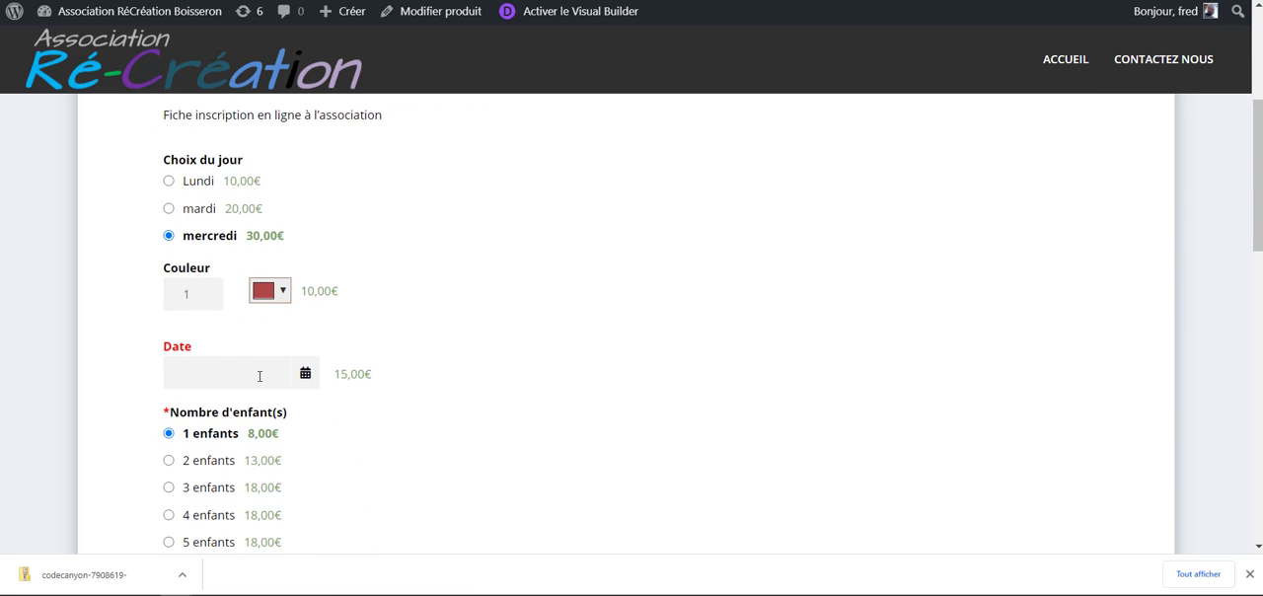
left_click(260, 376)
scroll(404, 272, "down", 2)
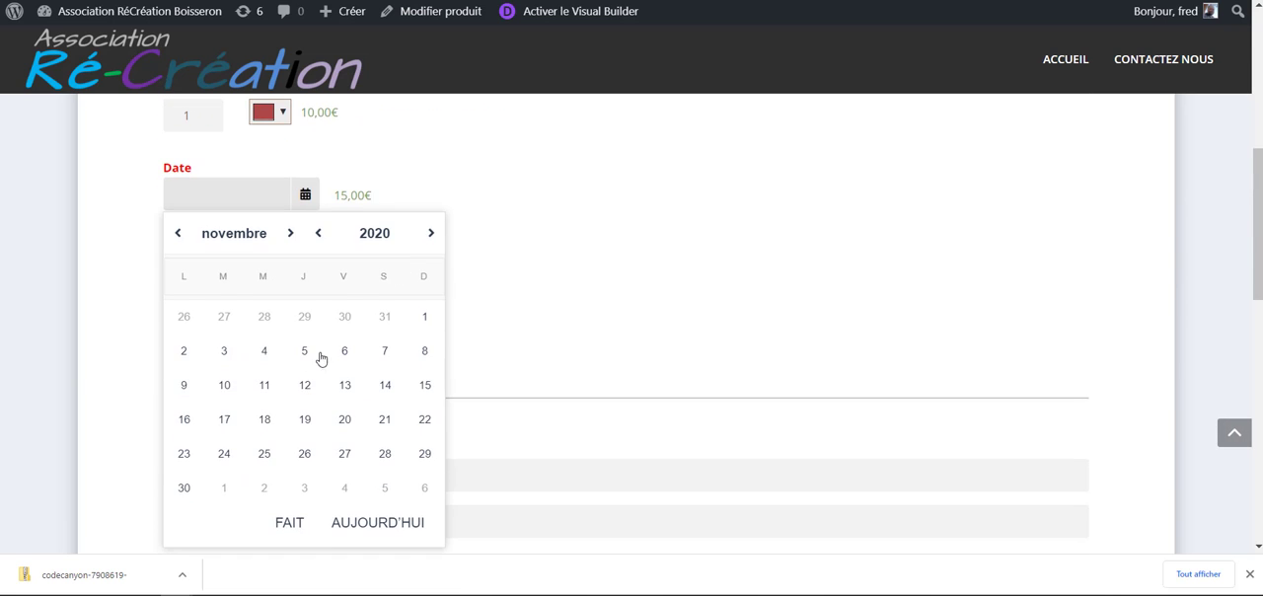
left_click(344, 385)
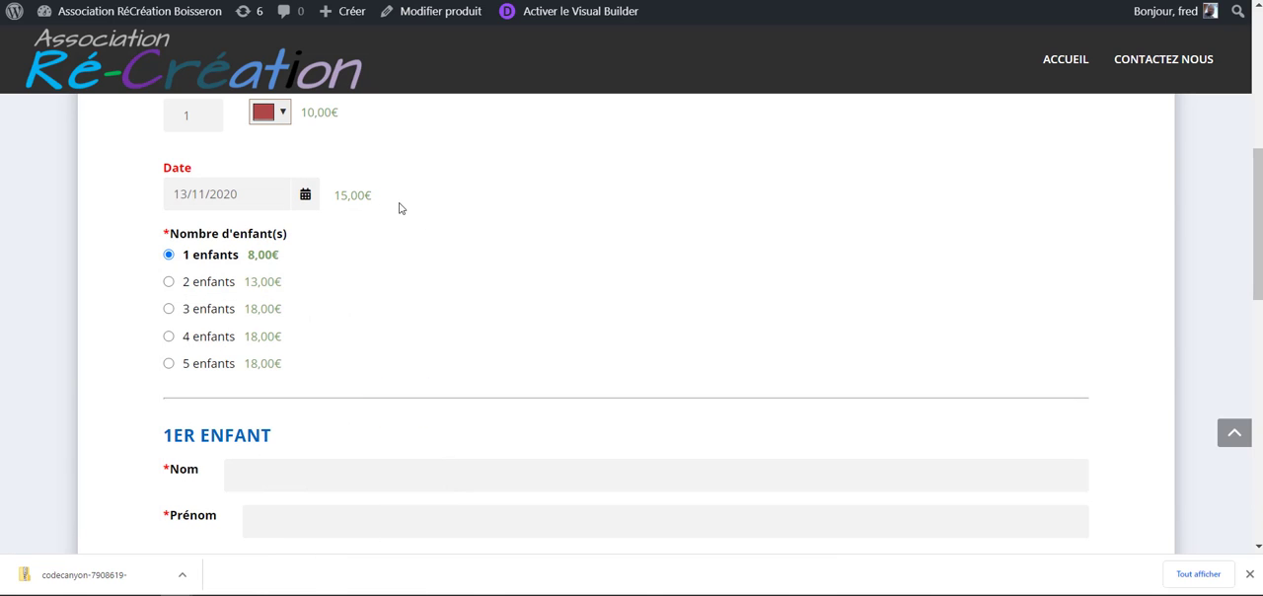
mouse_move(401, 207)
left_mouse_down()
mouse_move(336, 195)
mouse_move(398, 199)
left_mouse_up()
triple_click(394, 275)
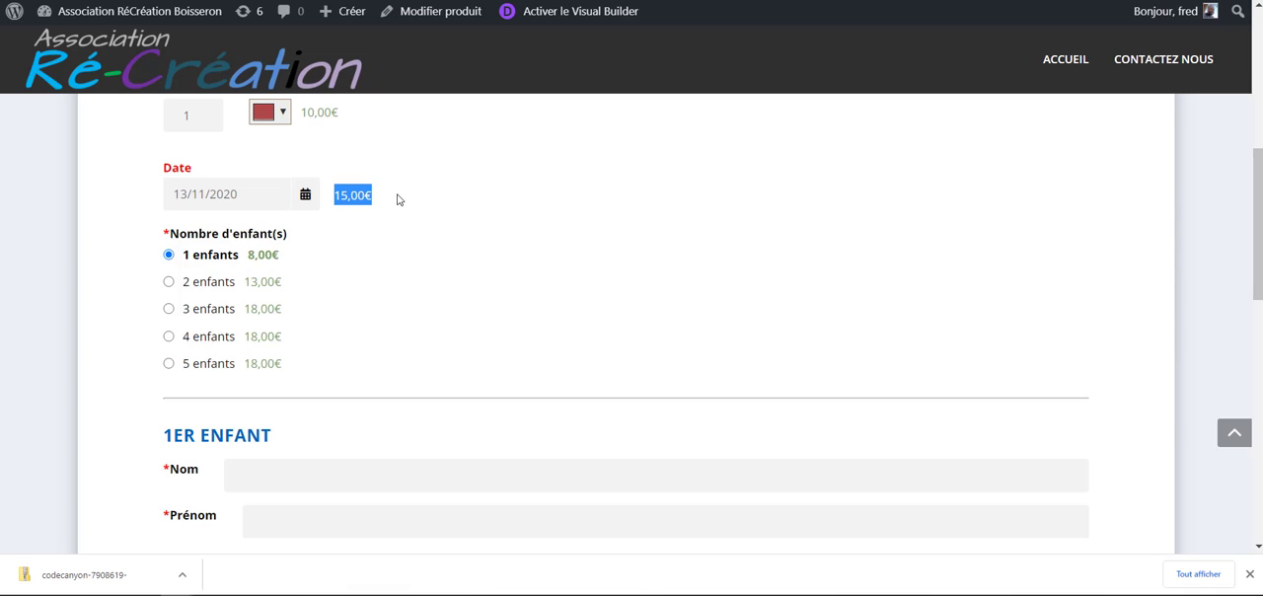
scroll(395, 276, "up", 2)
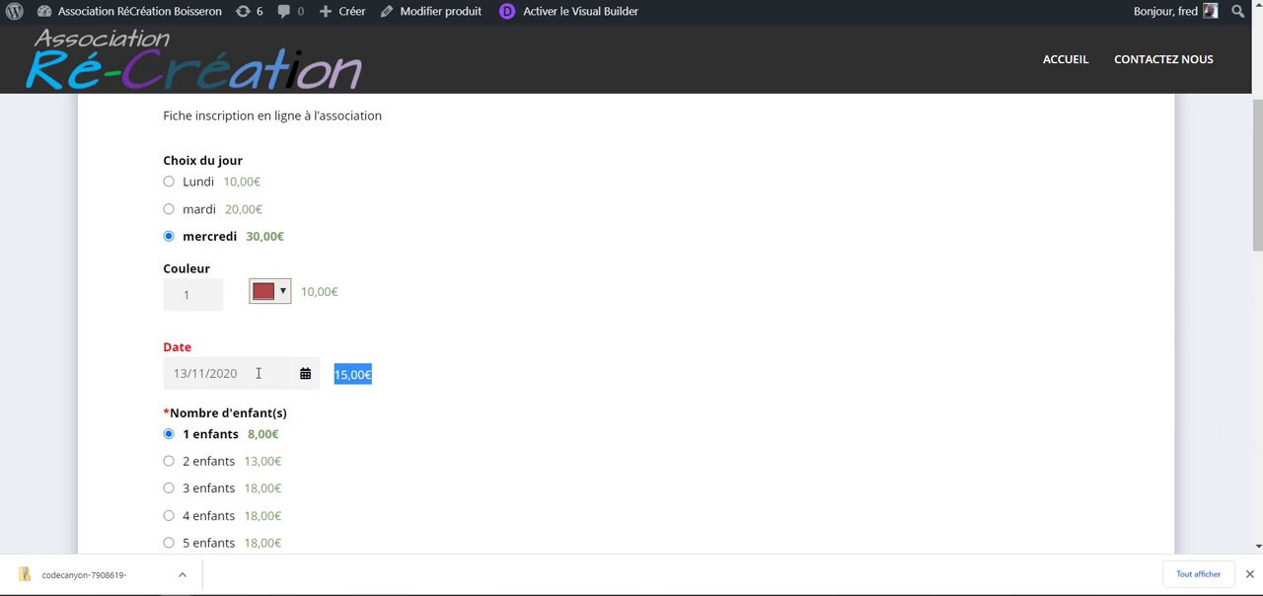
- Set the Date option to 22/11/2020 and highlight the surcharge beside it
left_click(259, 373)
scroll(443, 310, "down", 2)
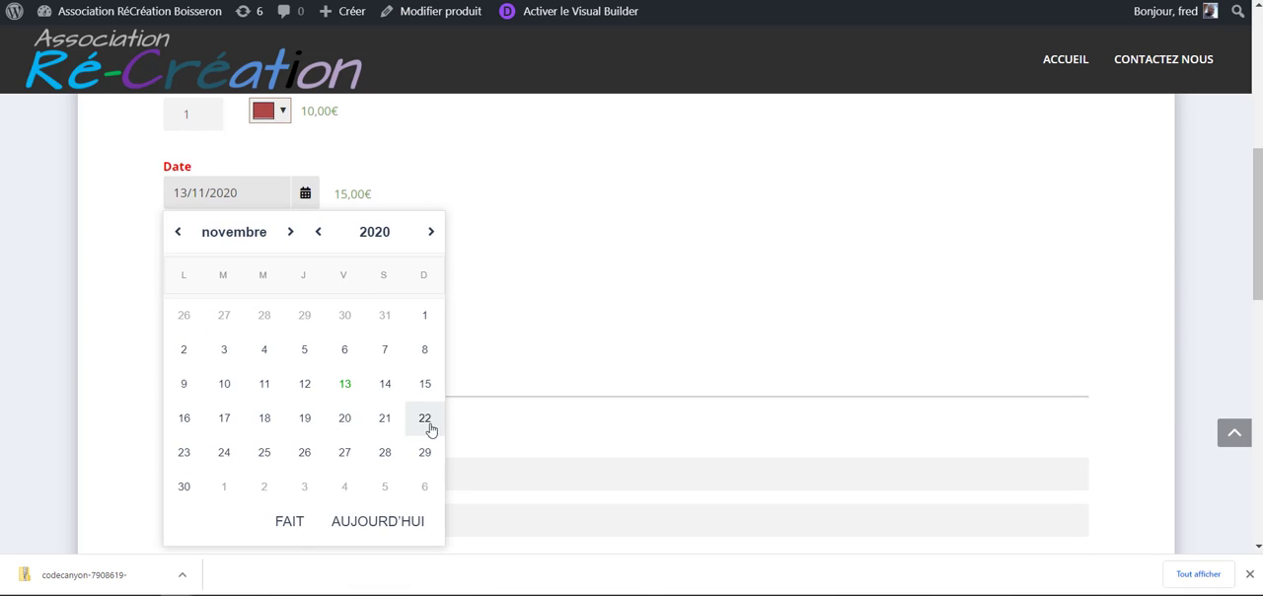
left_click(427, 422)
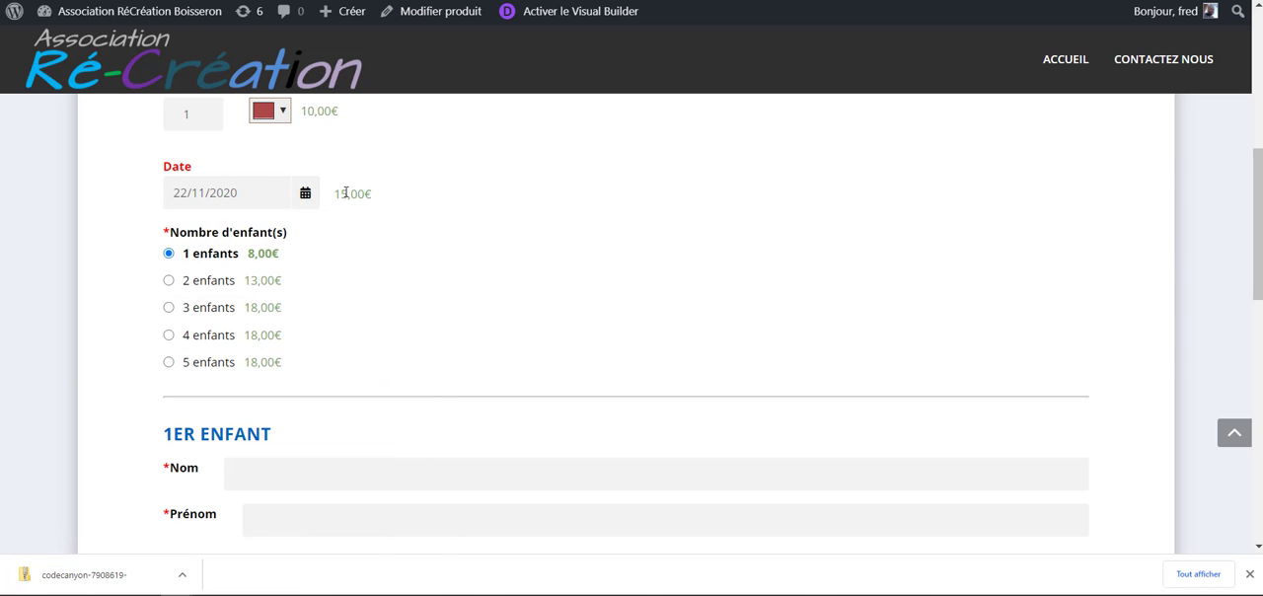
left_click_drag(365, 194, 338, 194)
left_click(381, 204)
triple_click(351, 194)
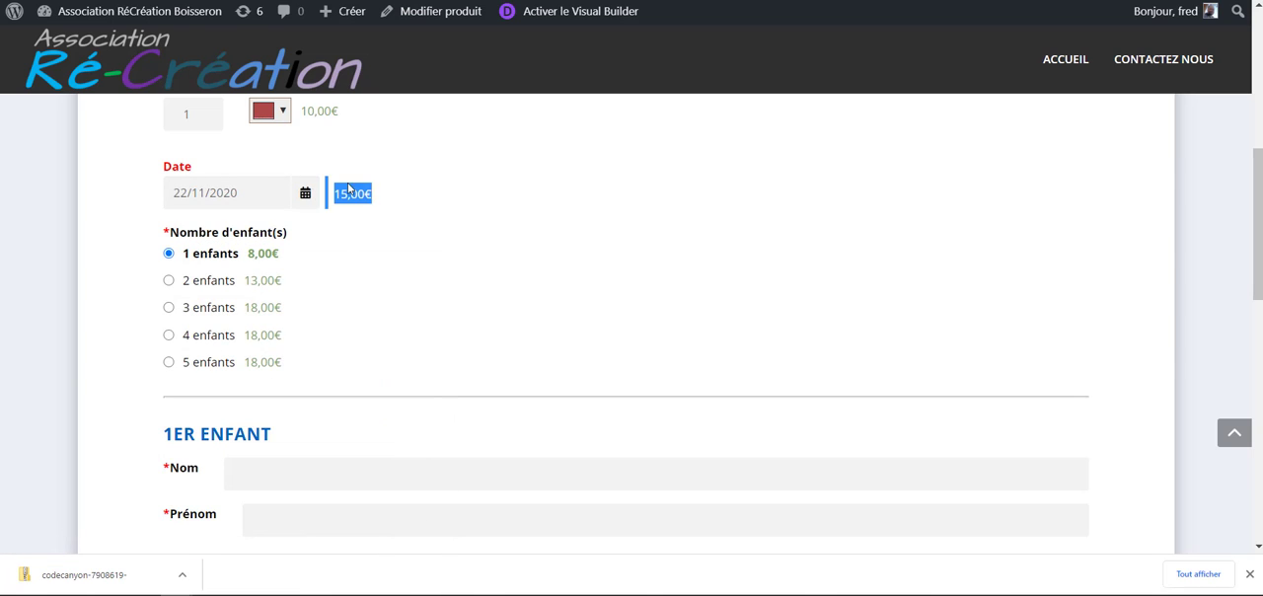
left_click(375, 257)
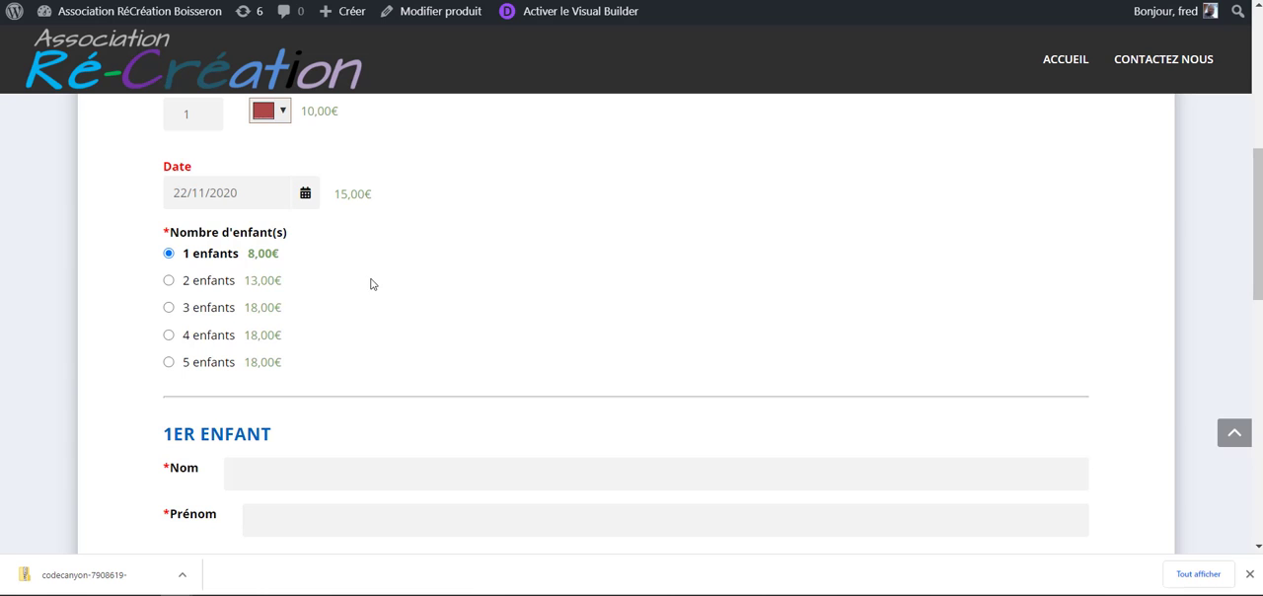
- Review the product's overall price and the options total at the end of the form
scroll(372, 284, "down", 3)
scroll(369, 290, "up", 8)
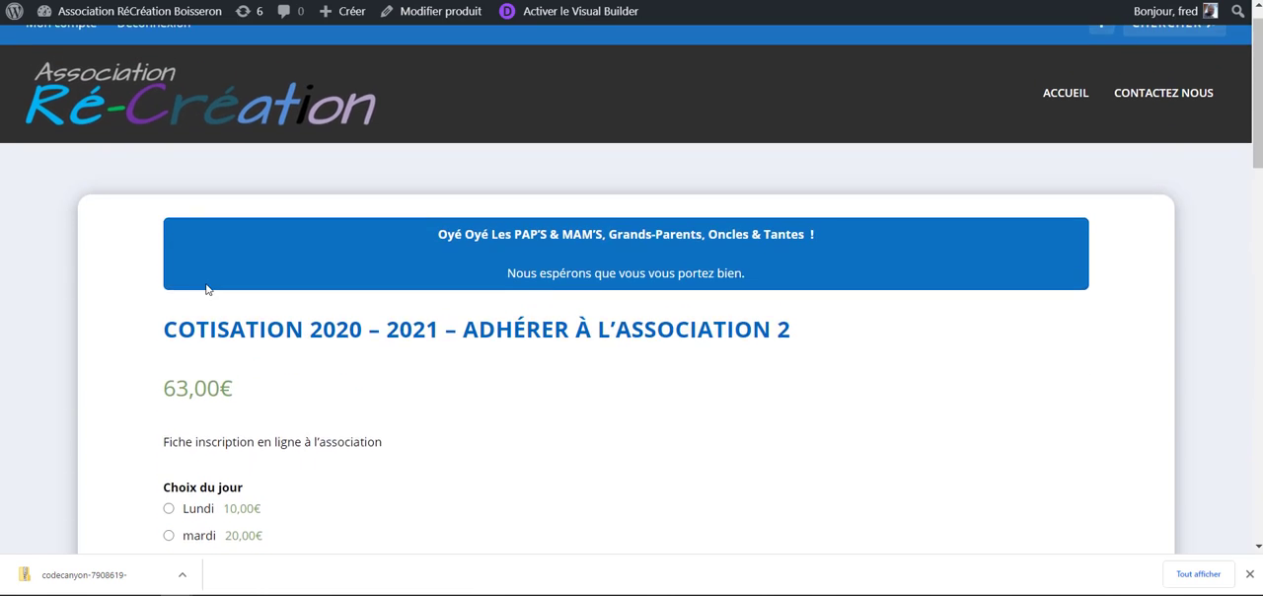
scroll(437, 432, "down", 15)
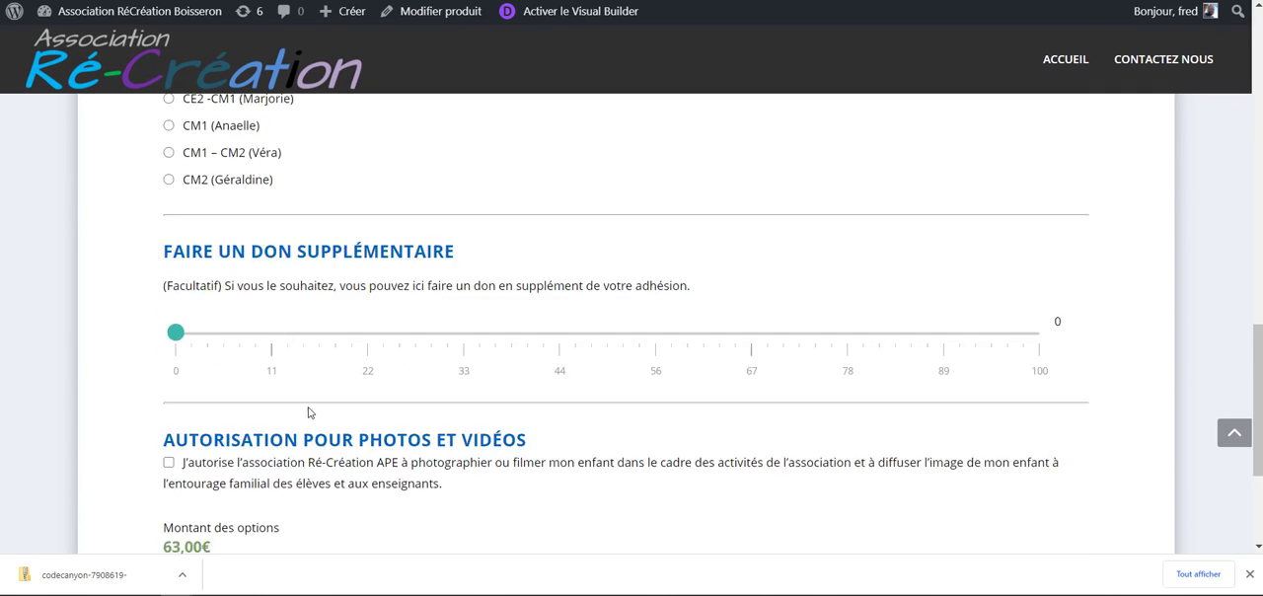
scroll(311, 412, "up", 15)
- Return to the product's edit page and open its extra product options to find the colour picker element
key("alt+Left")
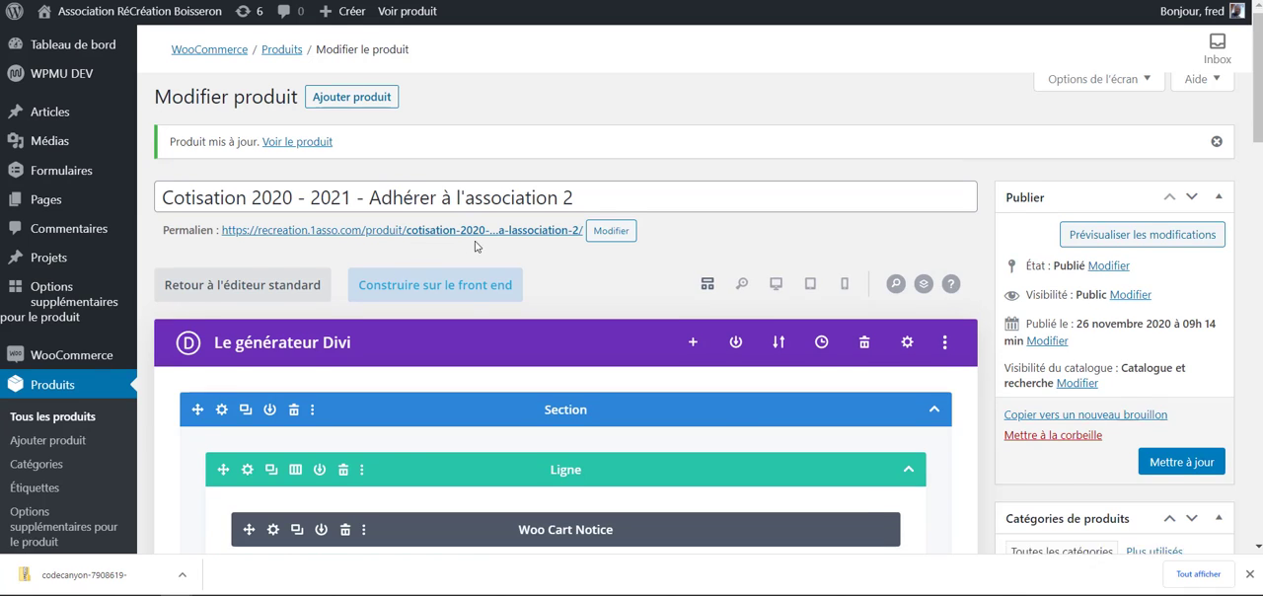
scroll(475, 245, "down", 15)
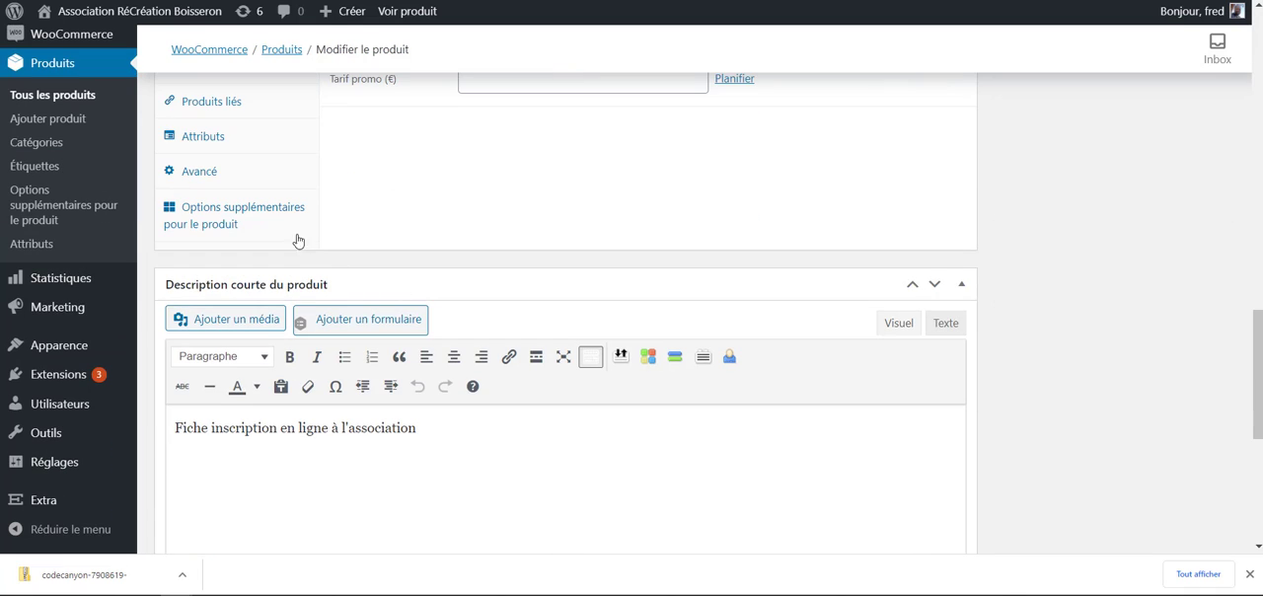
left_click(236, 213)
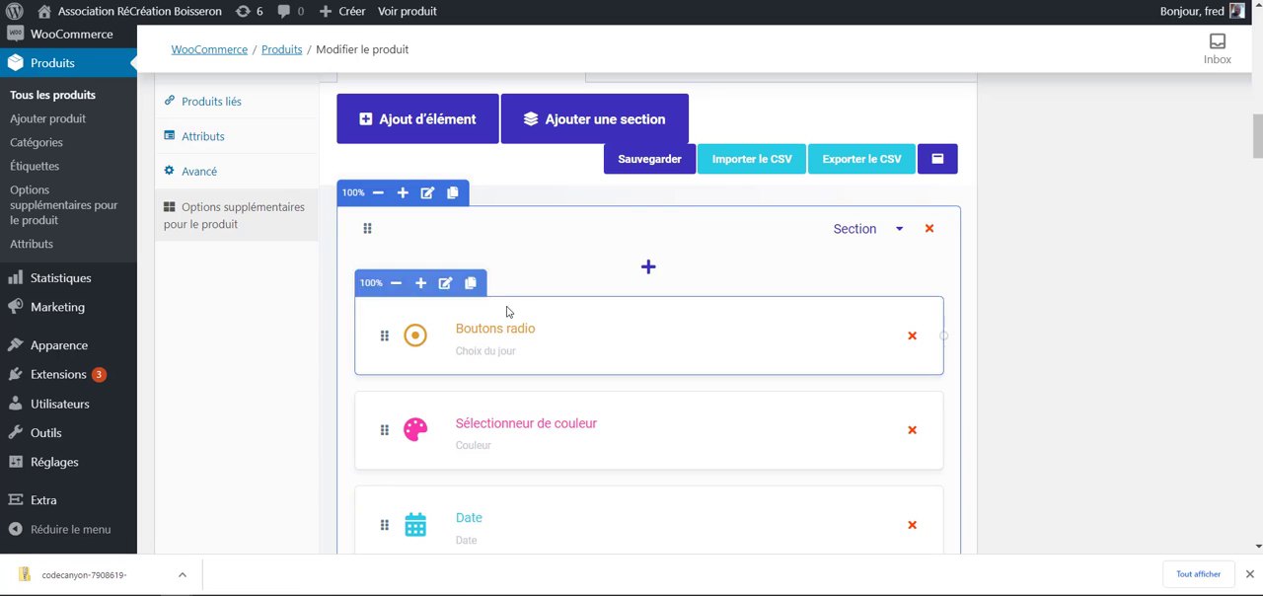
scroll(533, 316, "down", 1)
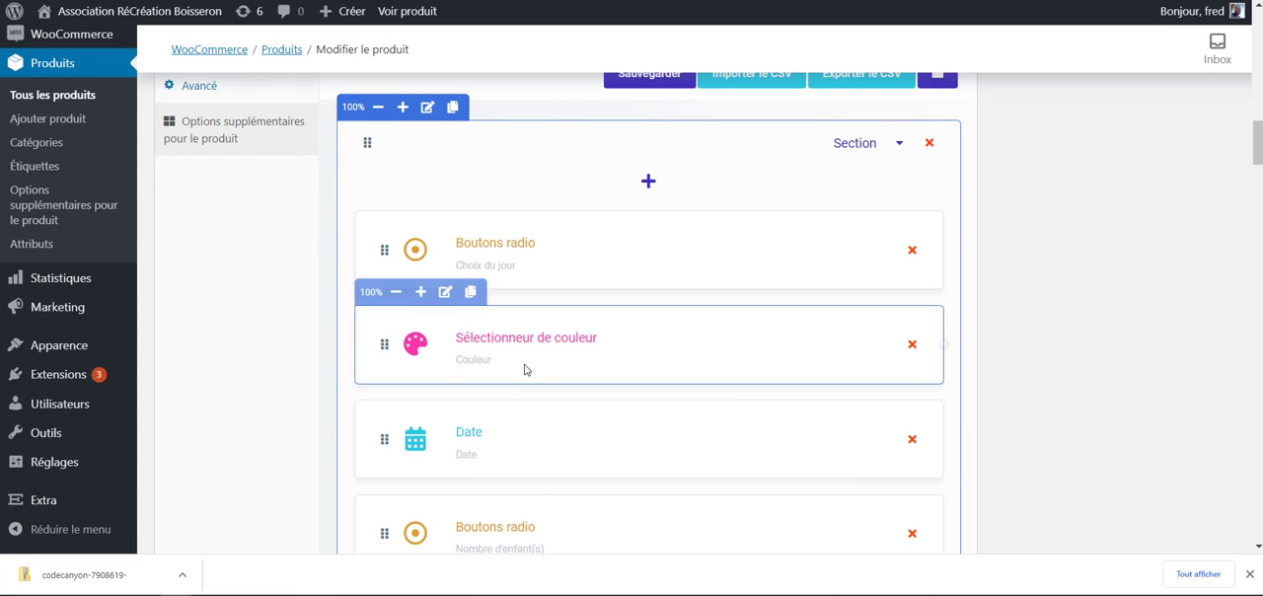
scroll(524, 366, "down", 2)
scroll(462, 184, "up", 1)
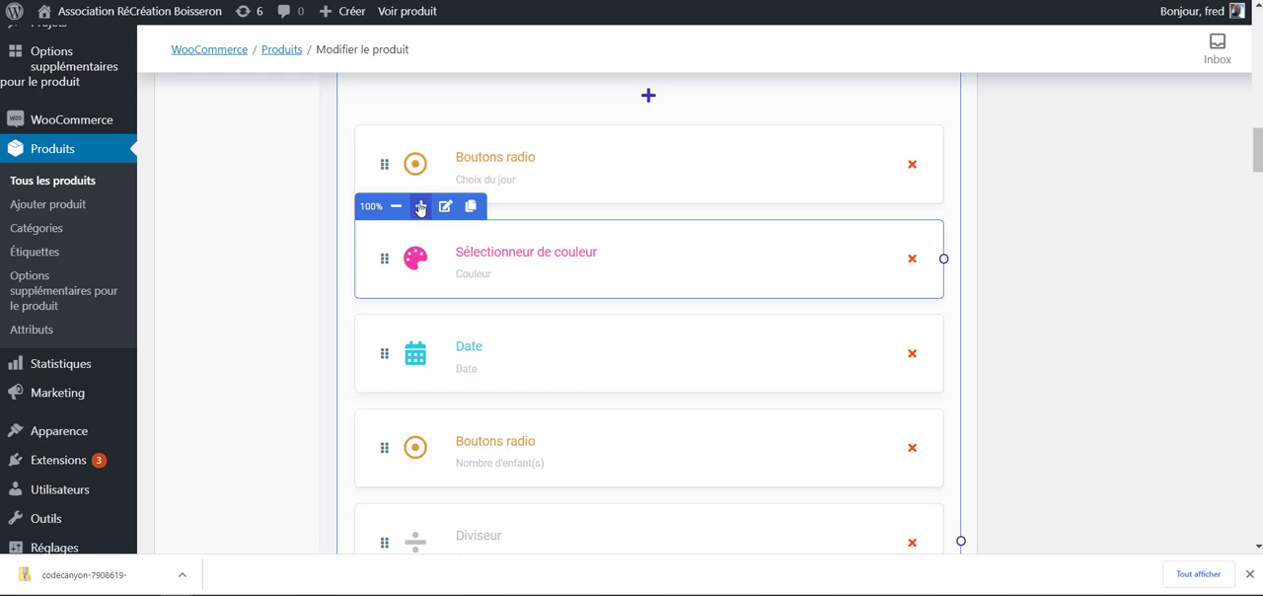
- Enable conditional logic in the Couleur colour picker element's settings
left_click(443, 209)
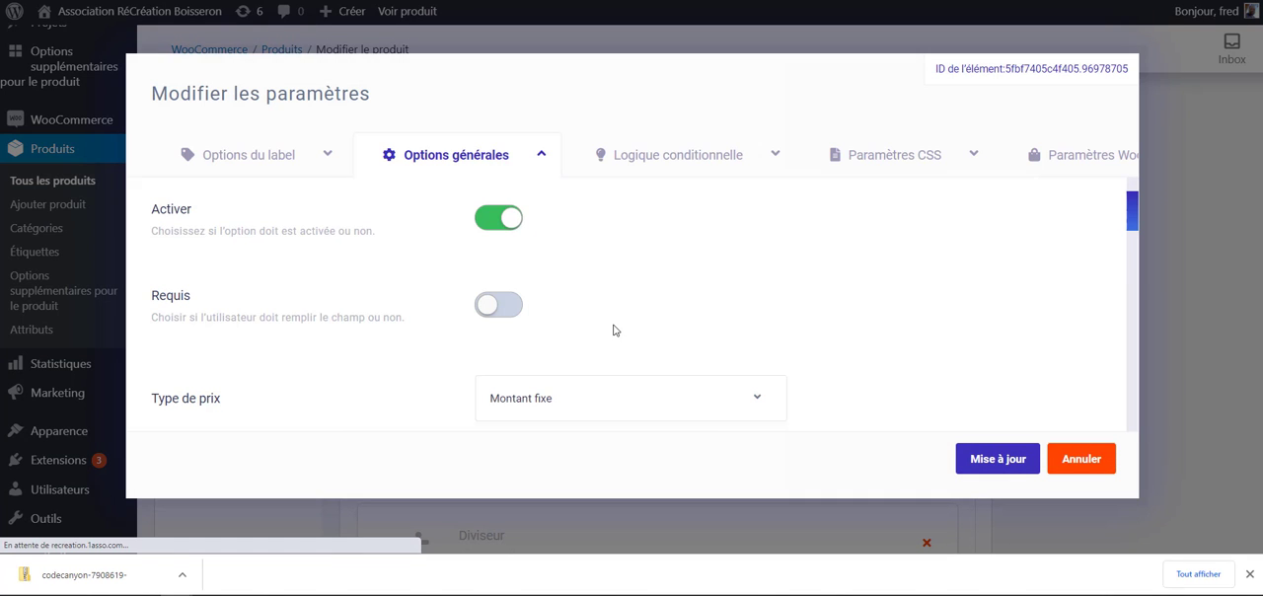
left_click(645, 169)
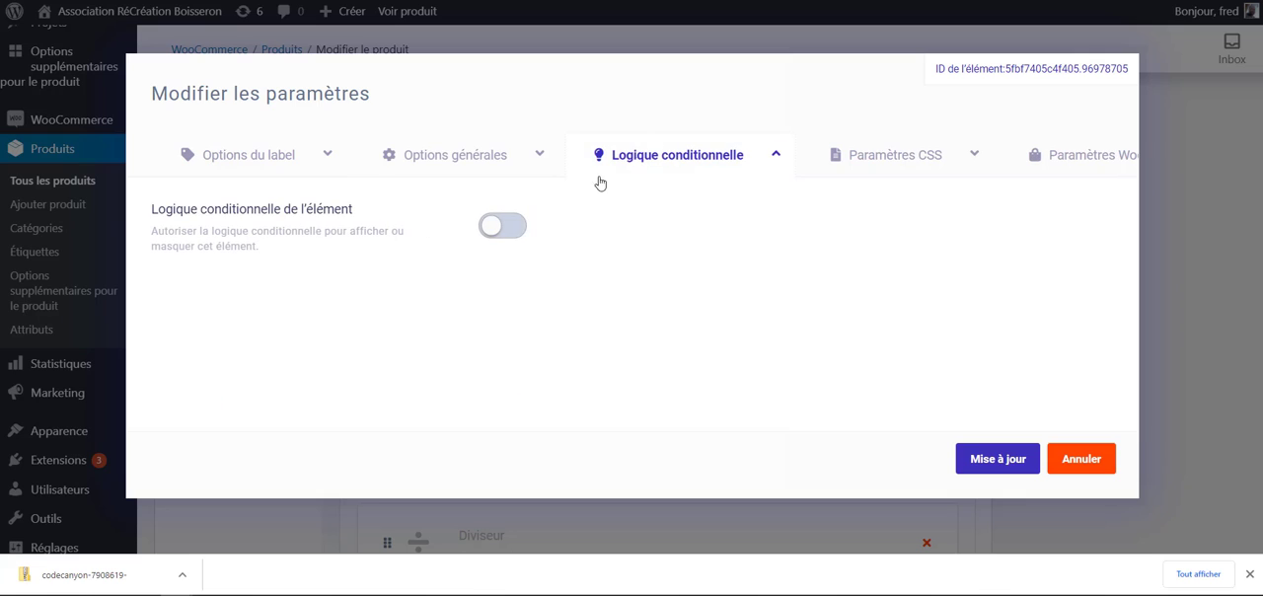
left_click(503, 227)
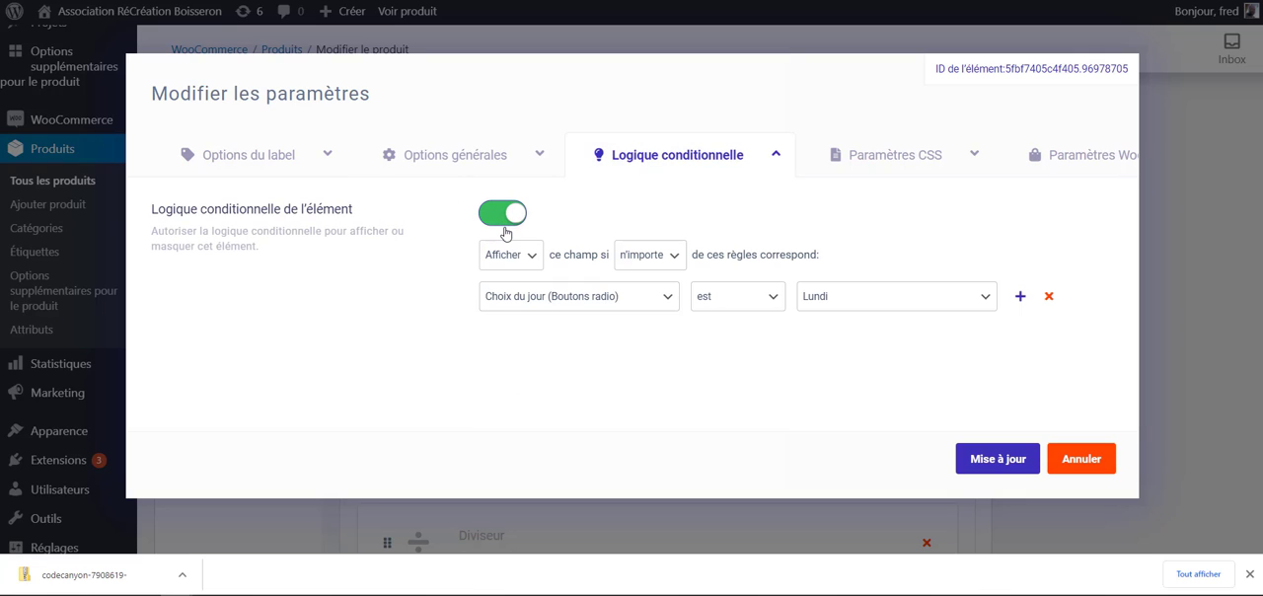
- Set the Couleur field to show if Choix du jour is mardi, and apply the rule
left_click(671, 257)
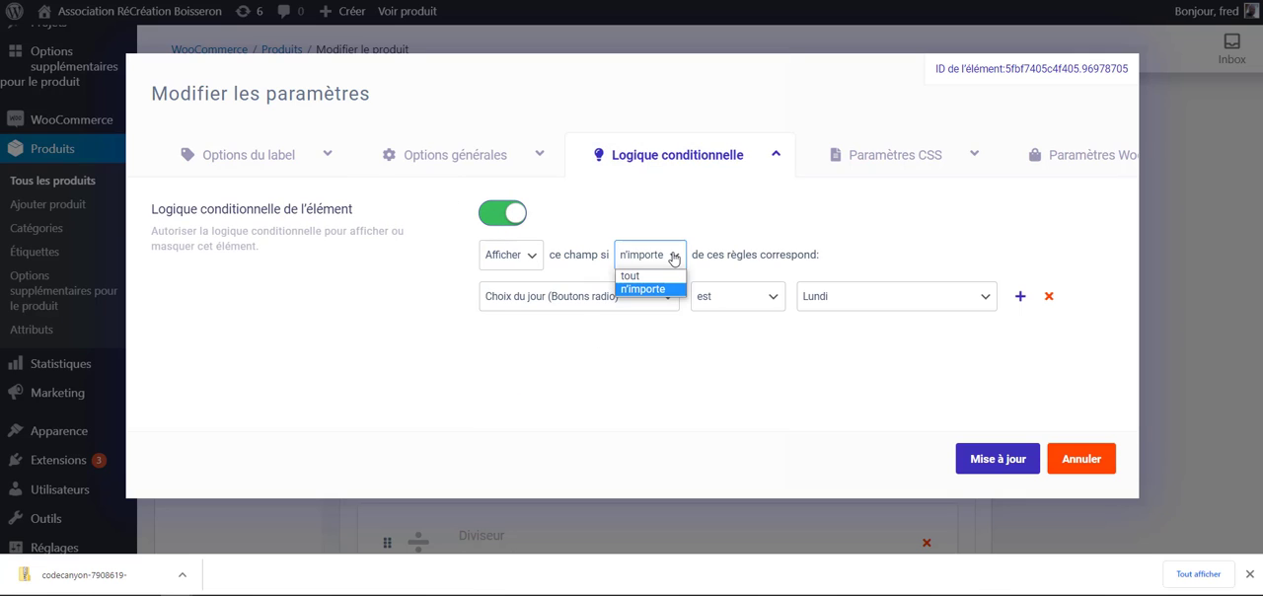
left_click(668, 257)
left_click(657, 299)
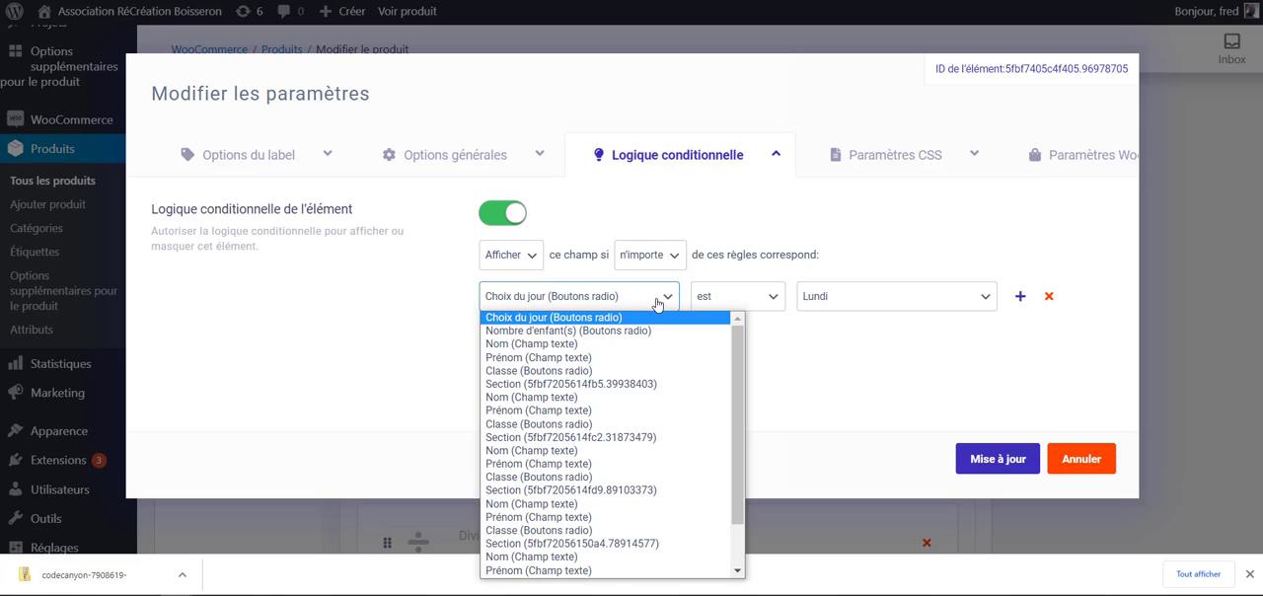
left_click(509, 299)
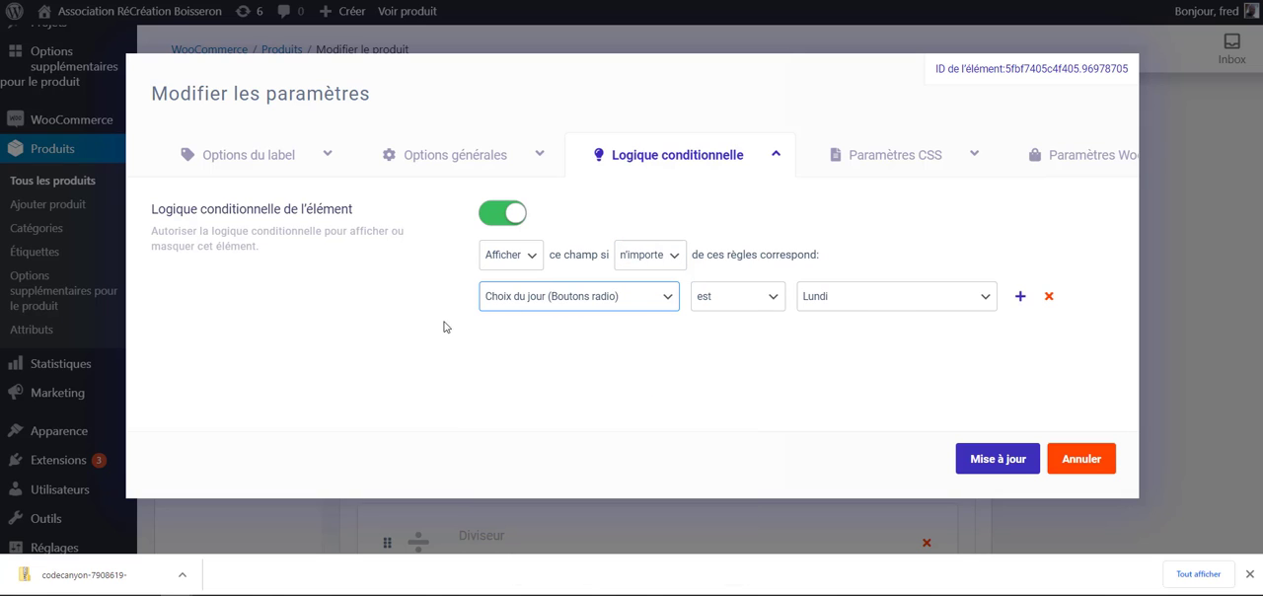
left_click(903, 307)
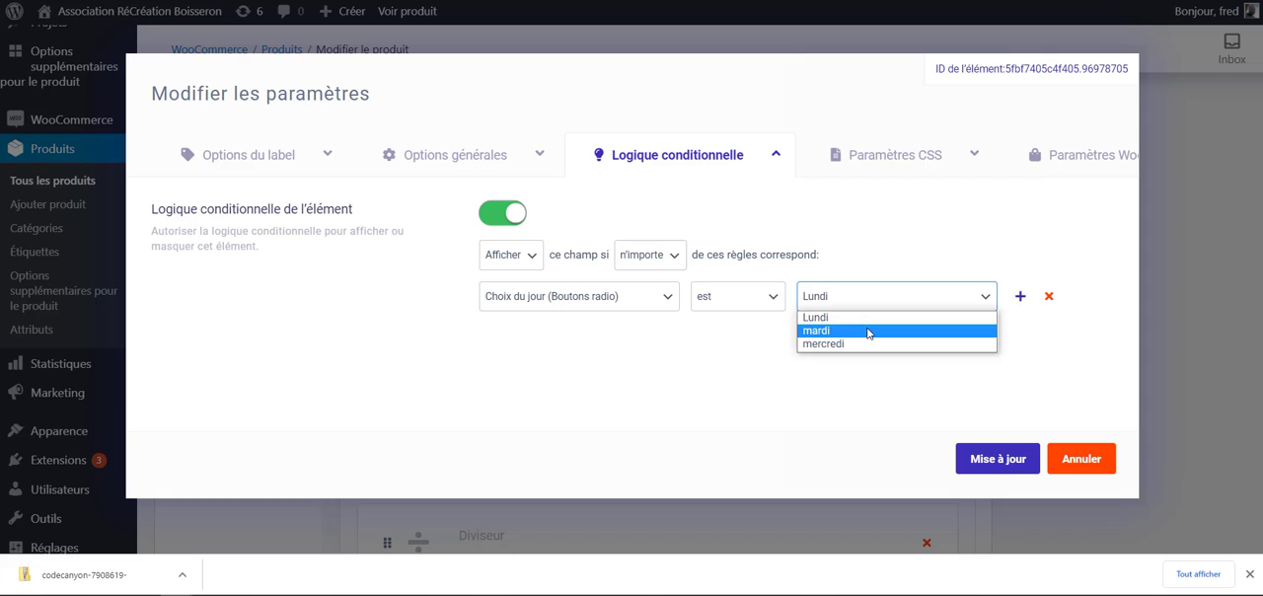
left_click(865, 332)
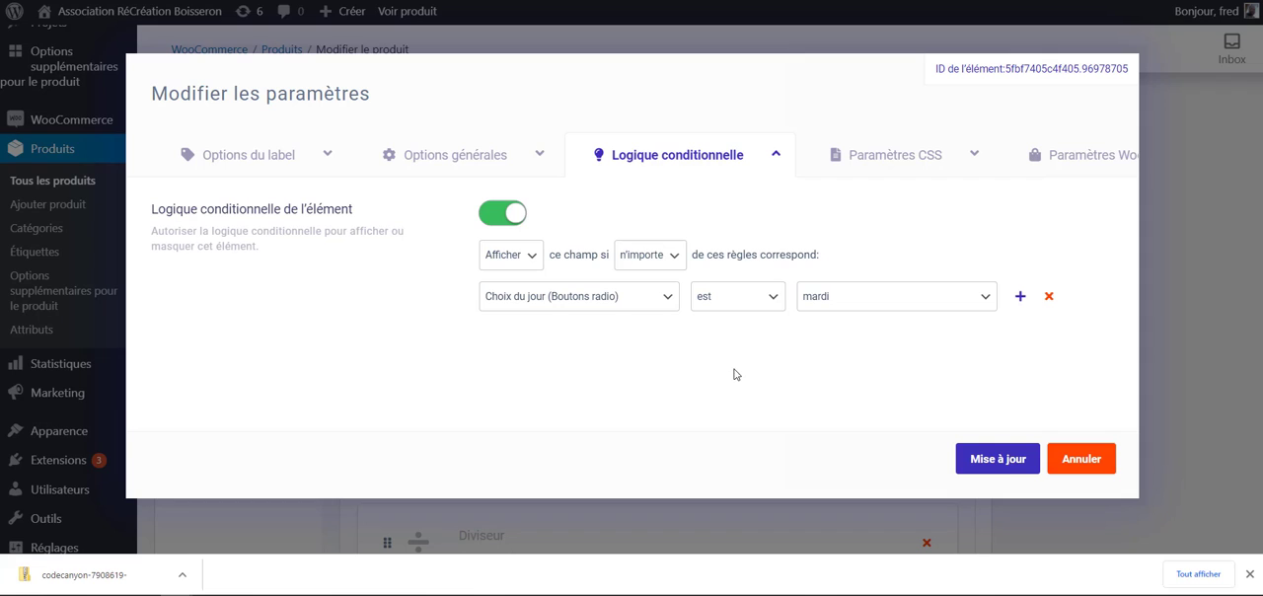
left_click(997, 459)
- Enable conditional logic on the Date element so it shows if Choix du jour is Lundi, and apply the rule
scroll(981, 443, "down", 1)
mouse_move(545, 309)
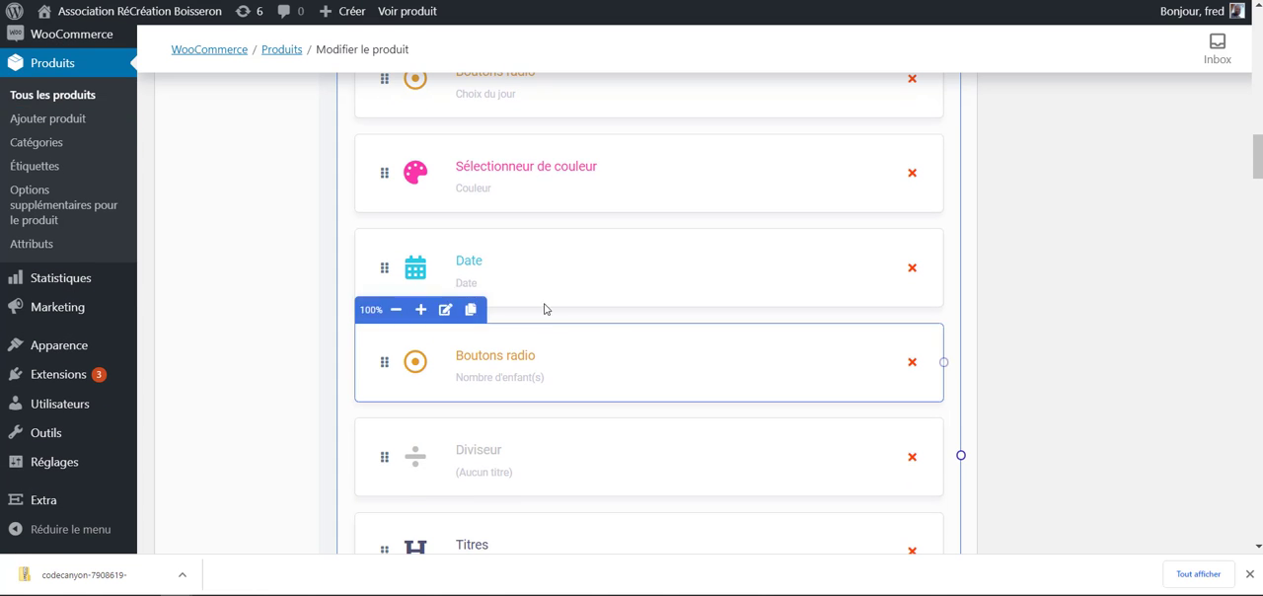
mouse_move(431, 255)
left_click(445, 217)
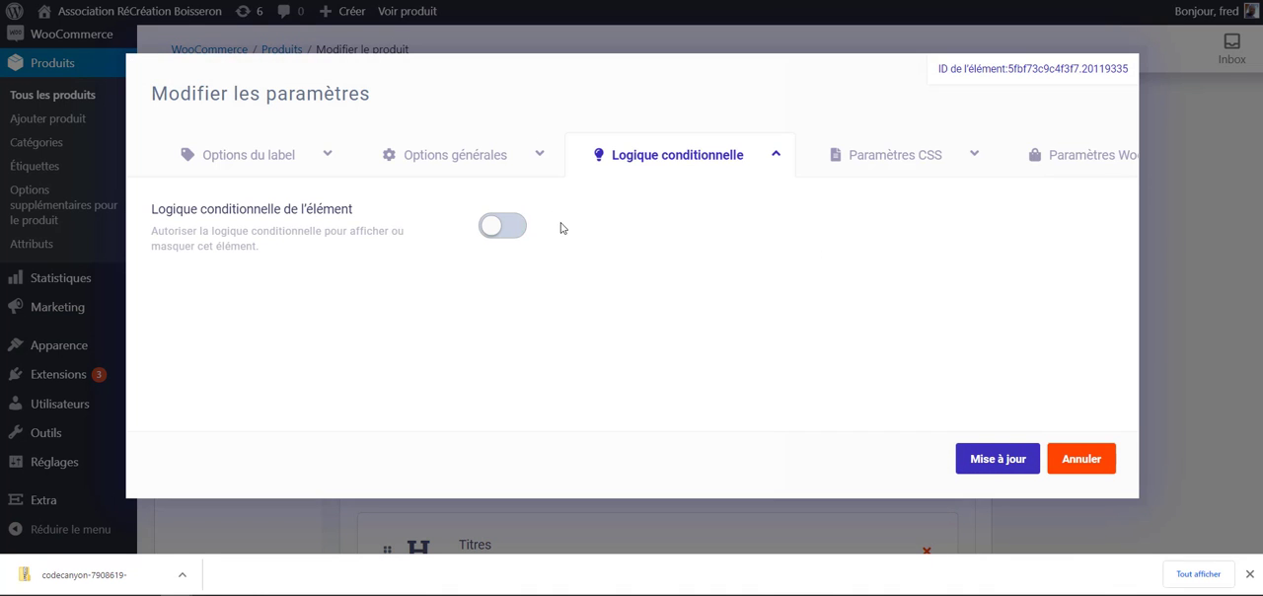
left_click(505, 225)
left_click(613, 309)
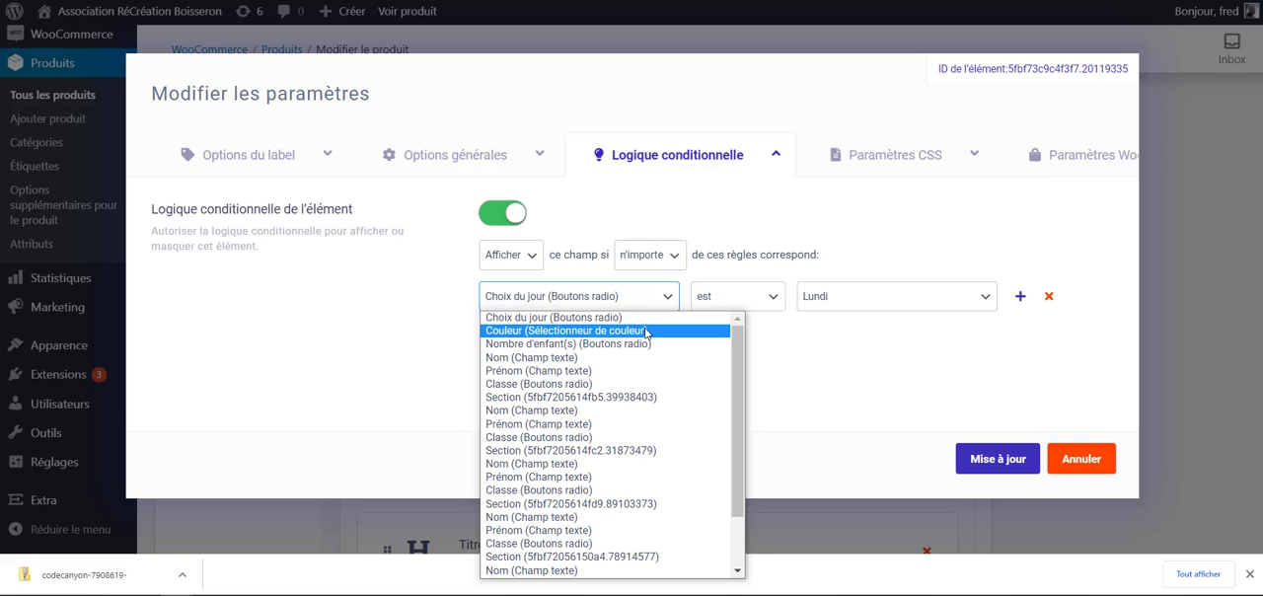
left_click(642, 317)
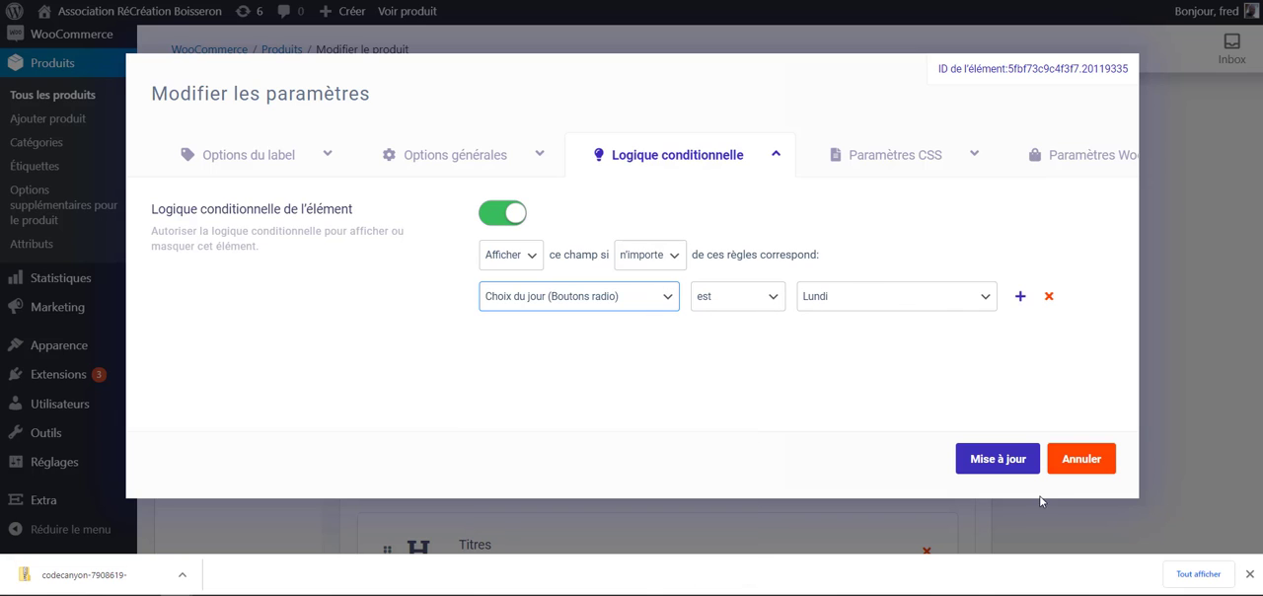
left_click(999, 462)
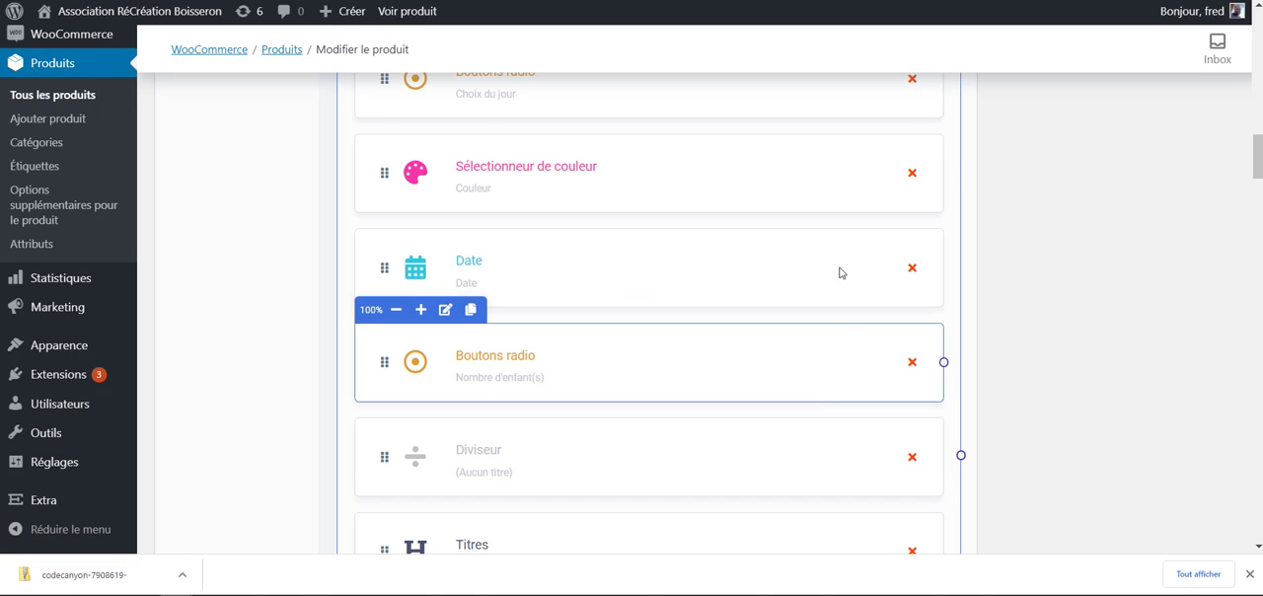
- Change the Couleur colour picker's display rule so that Choix du jour is mercredi, and apply it
mouse_move(460, 165)
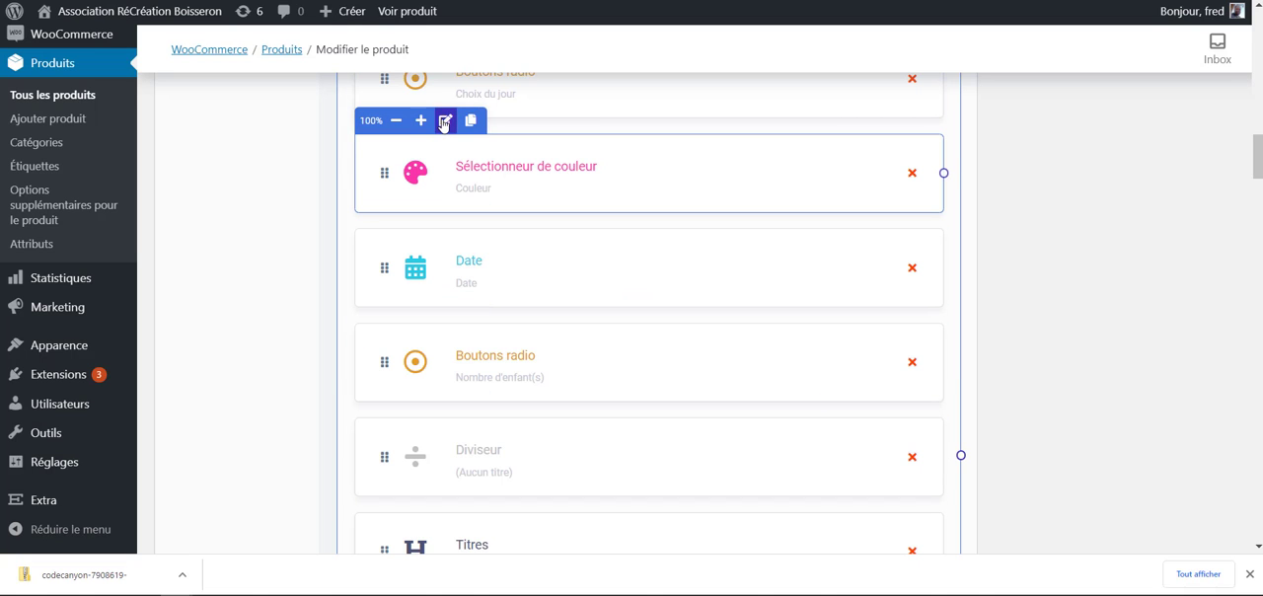
left_click(443, 122)
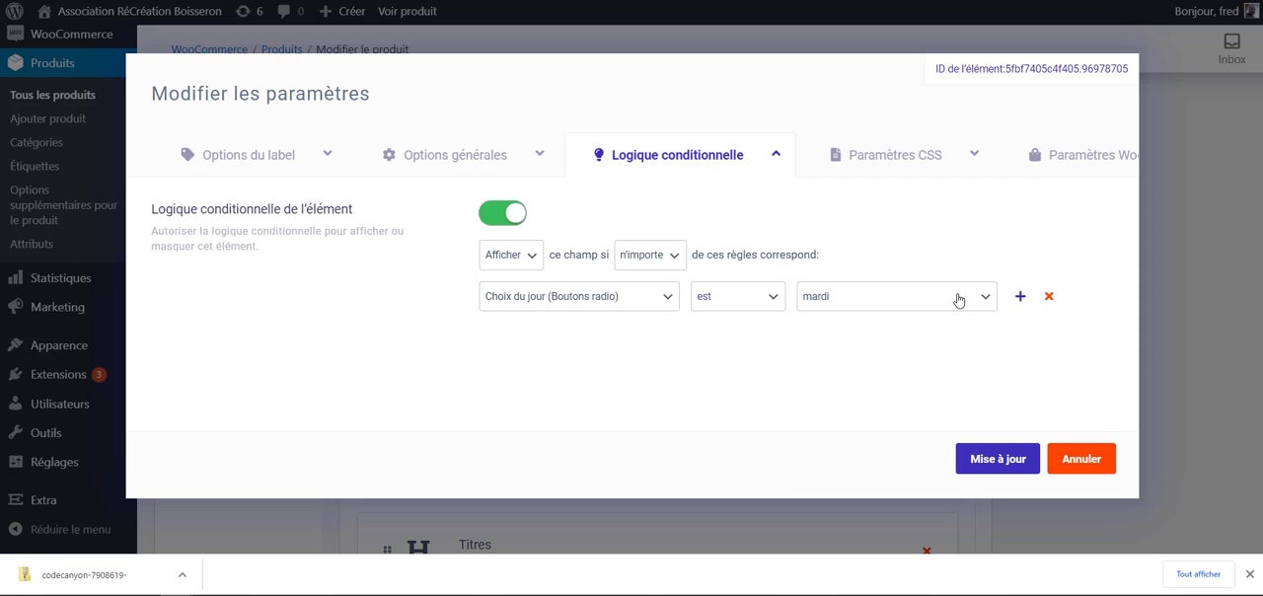
left_click(957, 300)
left_click(913, 337)
left_click(999, 460)
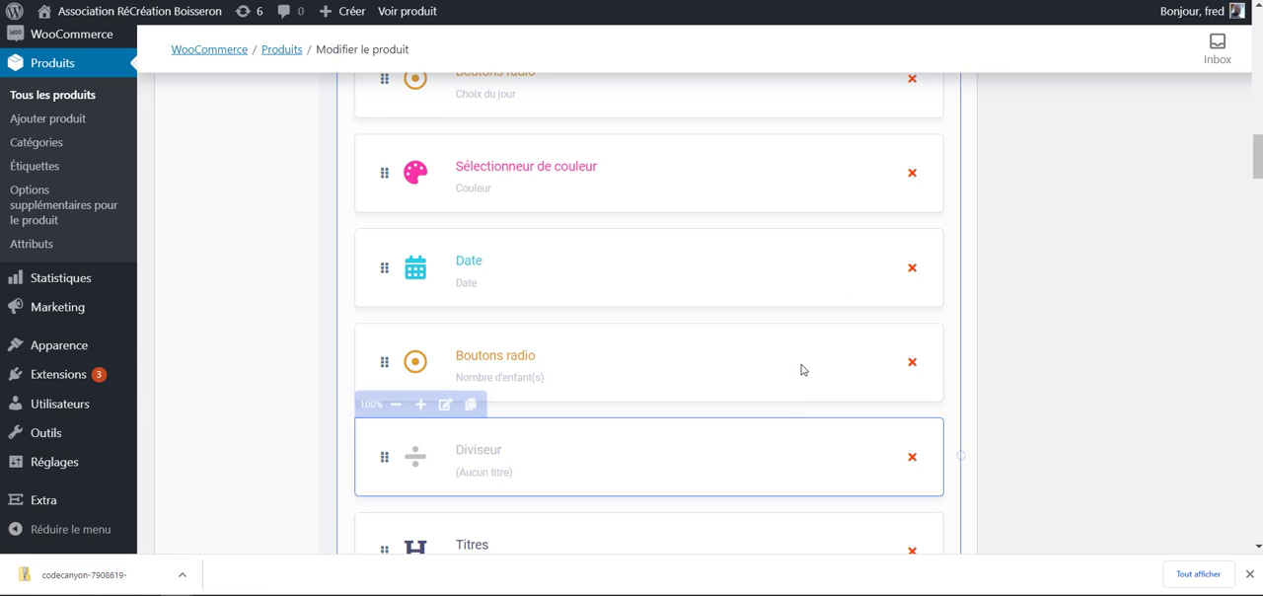
- Update the product to save its new conditional logic rules
scroll(889, 316, "up", 1)
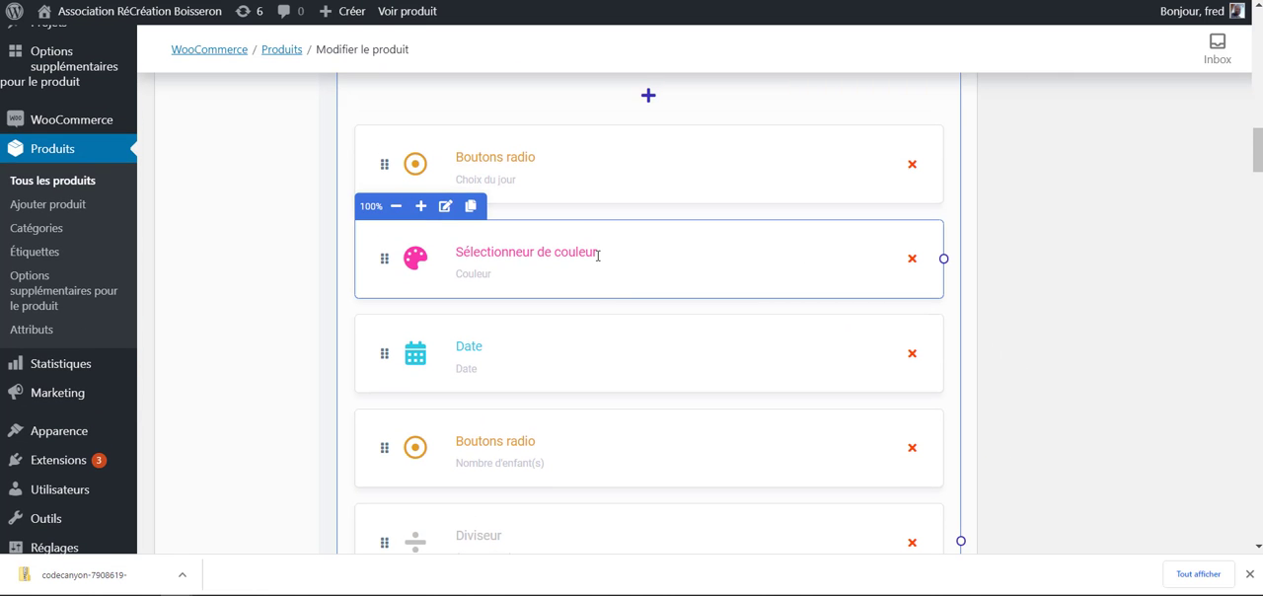
scroll(1029, 375, "up", 3)
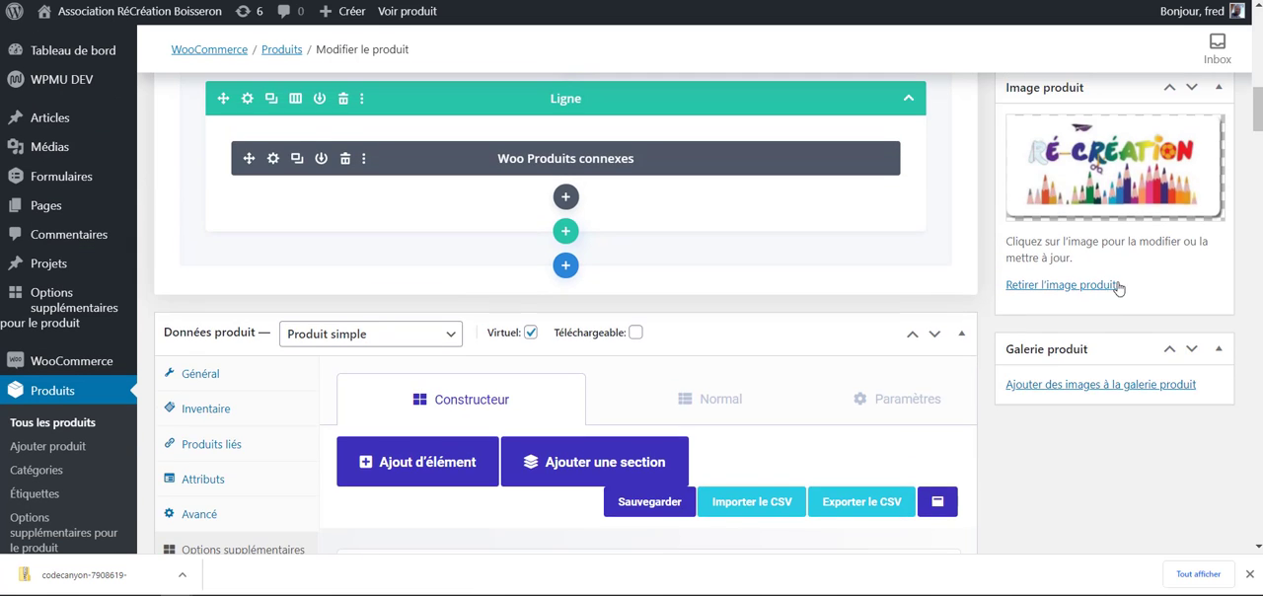
scroll(1125, 227, "up", 10)
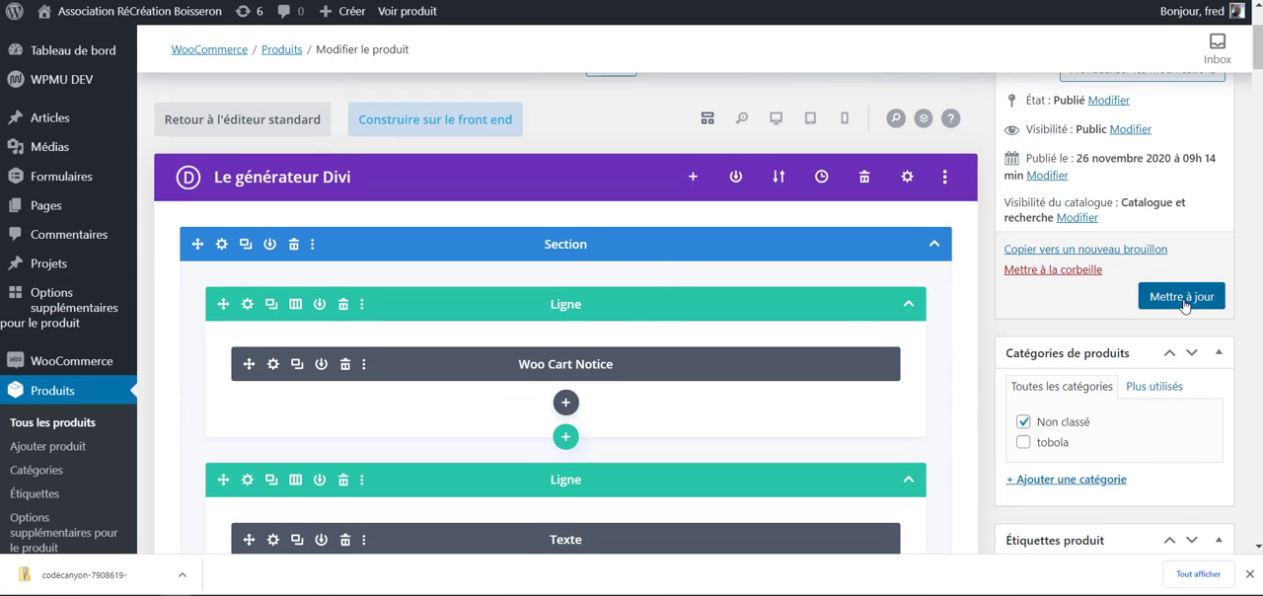
left_click(1183, 299)
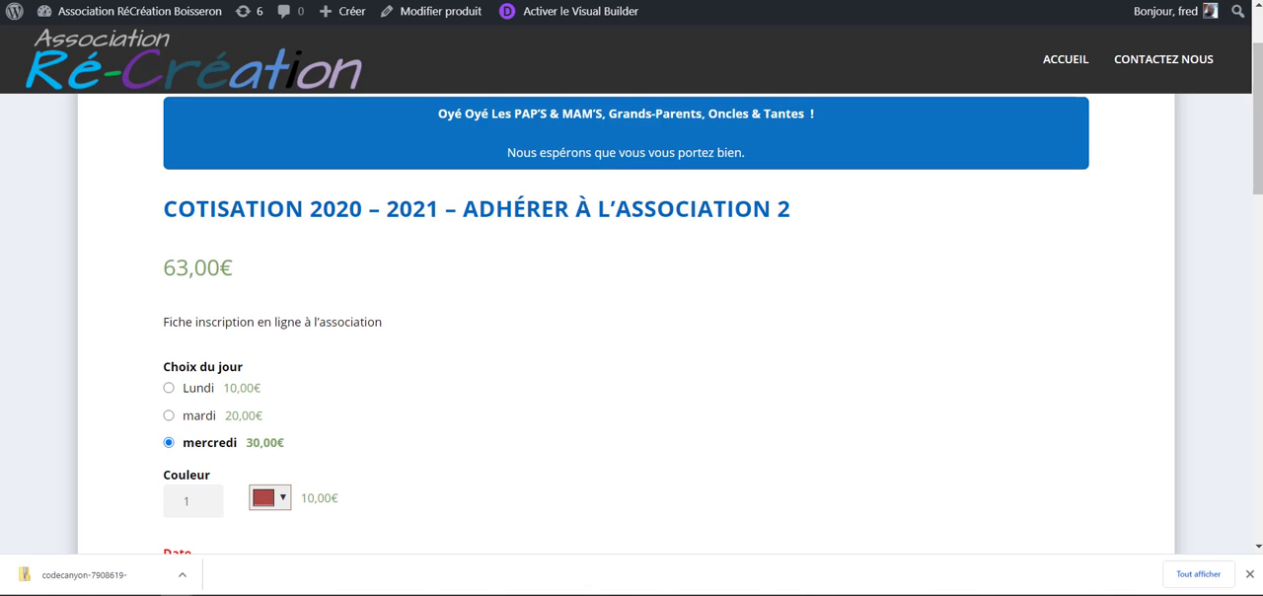
- Reload the product's public page and examine which option fields are offered with the default day choice
scroll(153, 316, "down", 2)
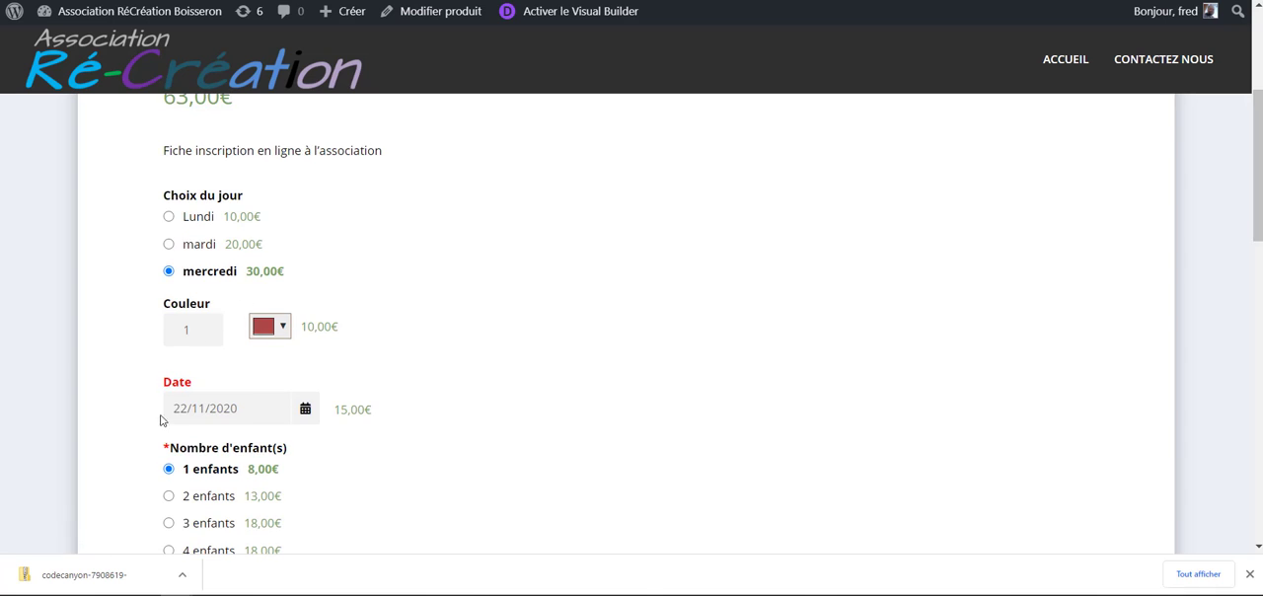
key("F5")
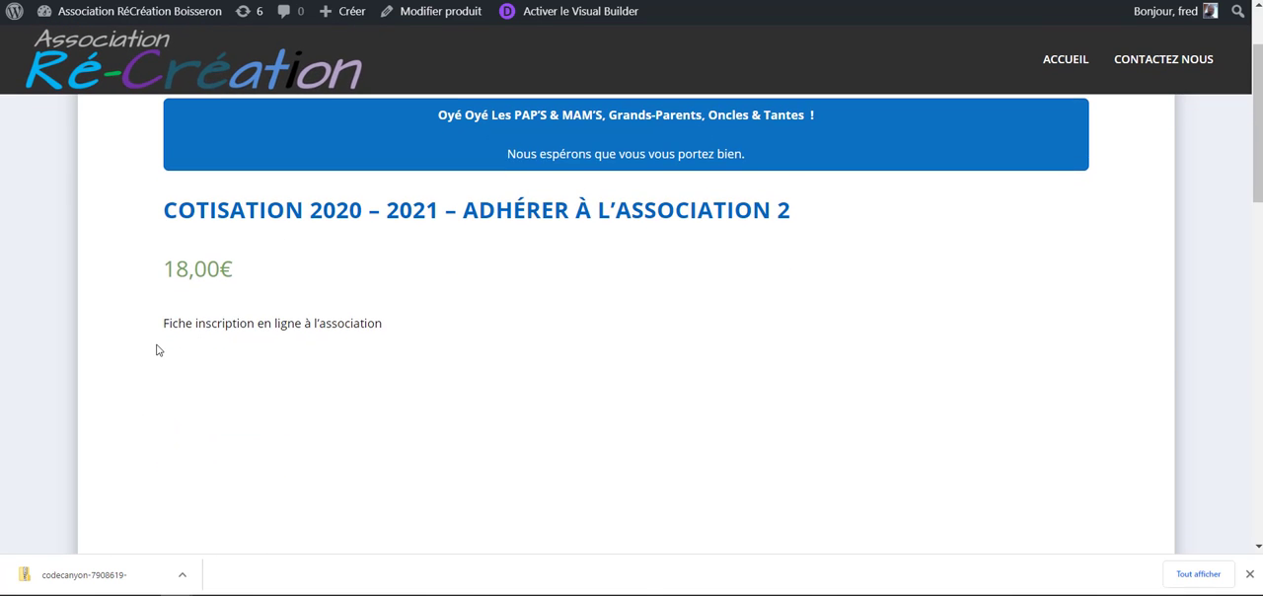
scroll(259, 333, "down", 2)
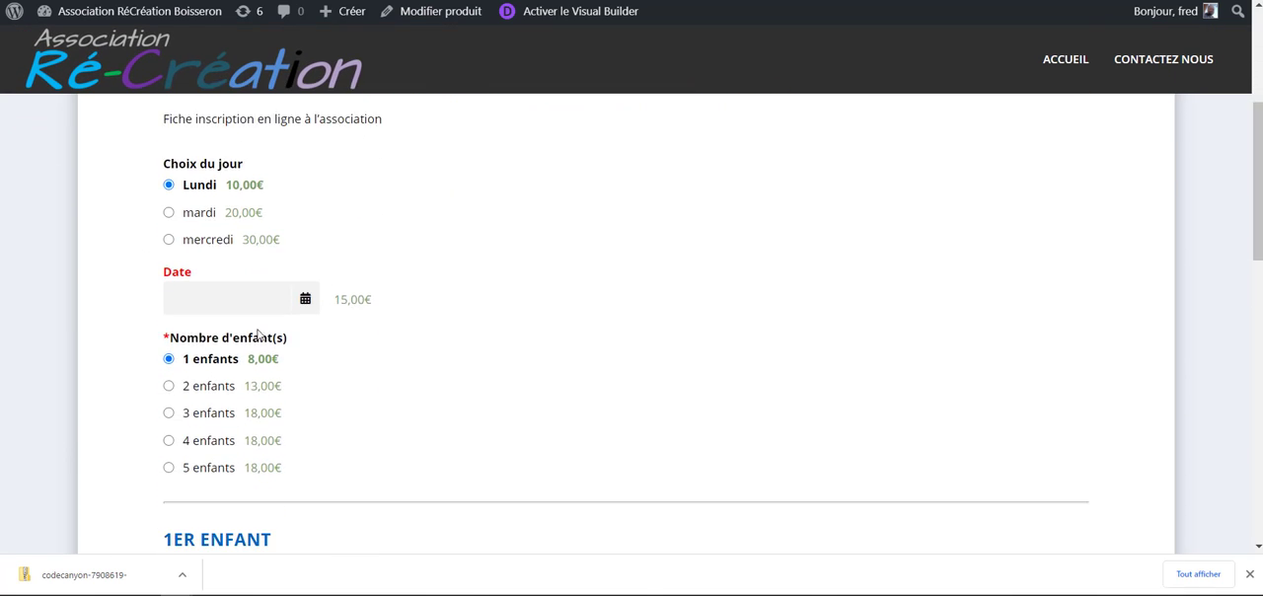
scroll(286, 284, "up", 1)
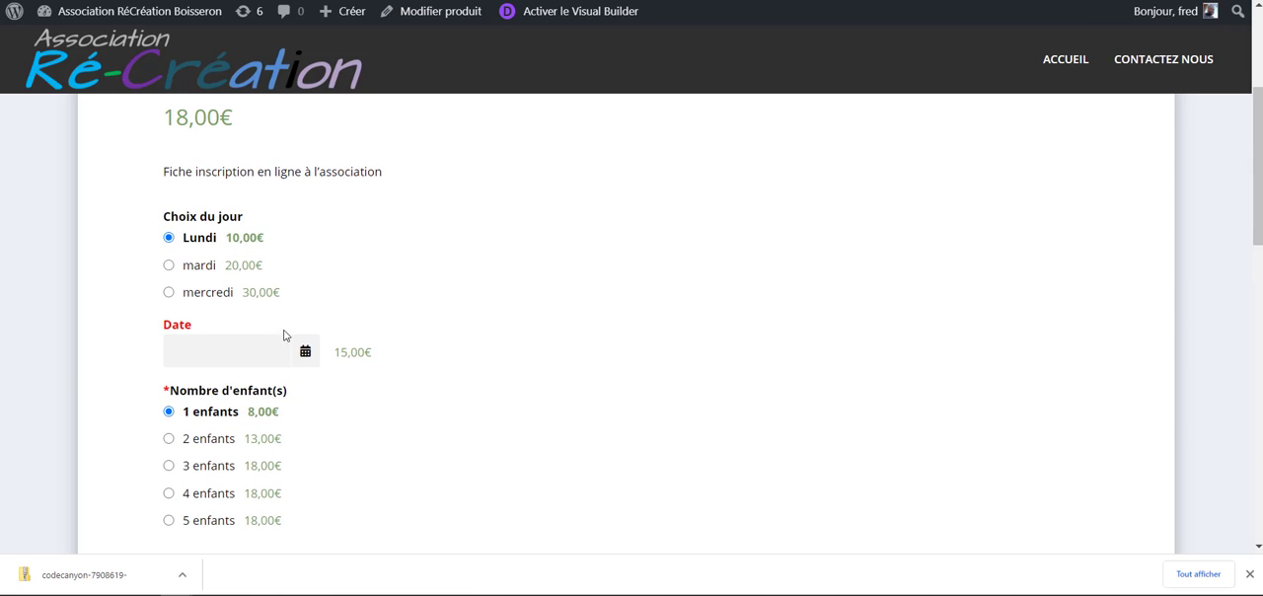
scroll(283, 336, "down", 2)
scroll(257, 340, "up", 1)
scroll(248, 345, "down", 1)
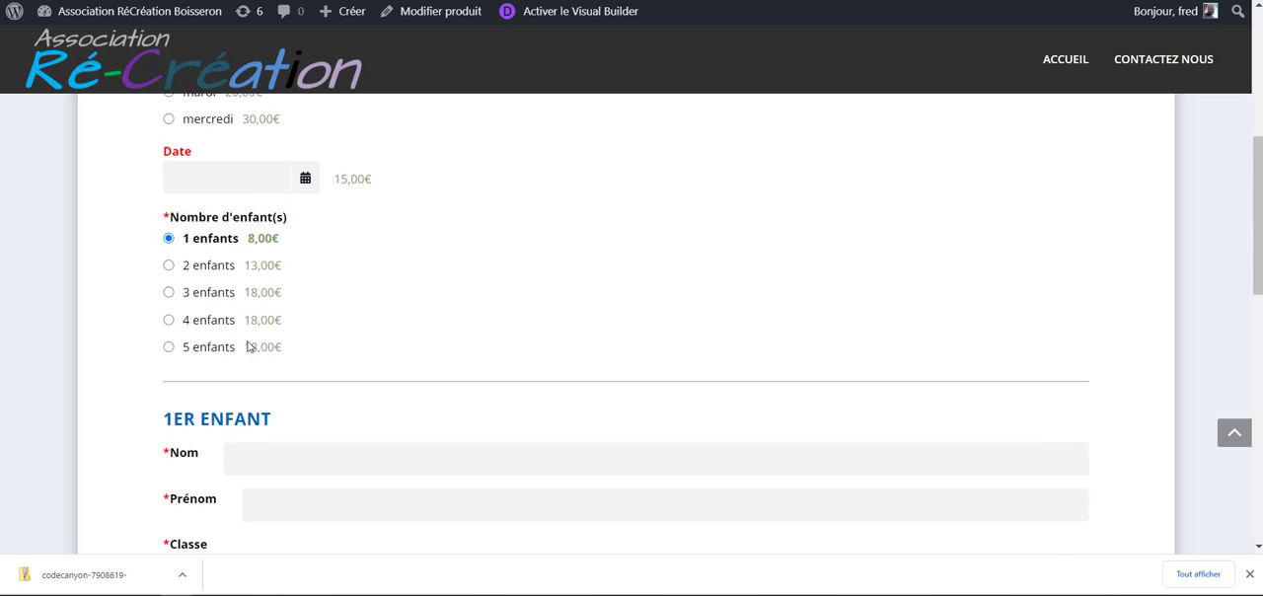
scroll(266, 306, "up", 2)
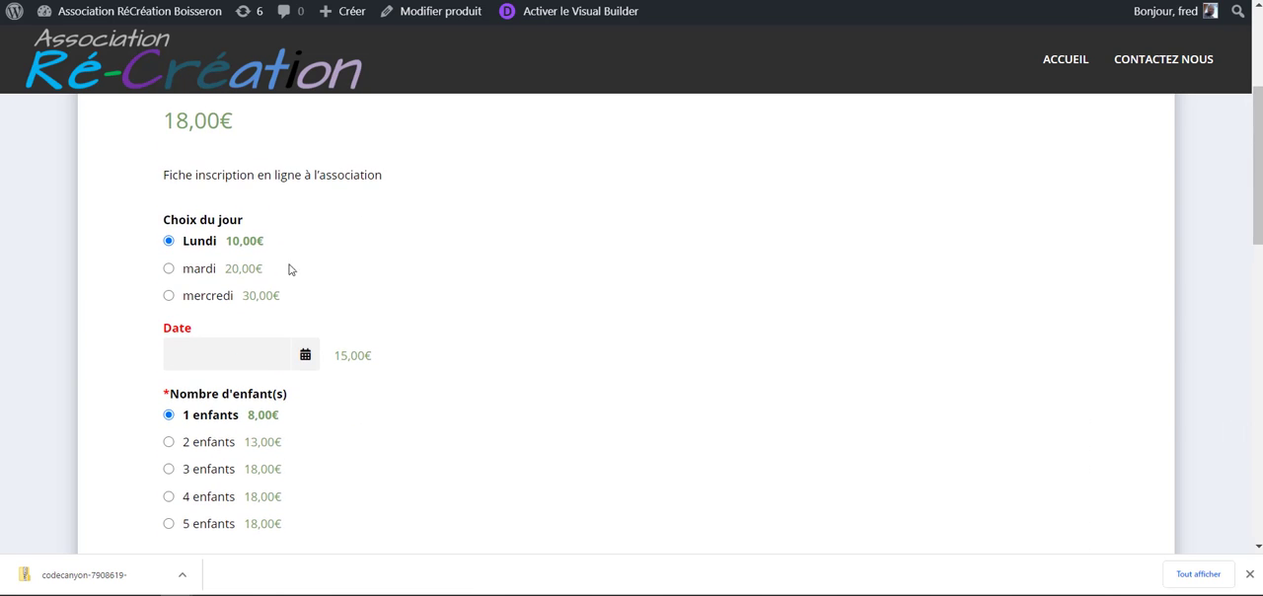
- Choose mardi as Choix du jour and check which option fields the form shows
left_click(168, 269)
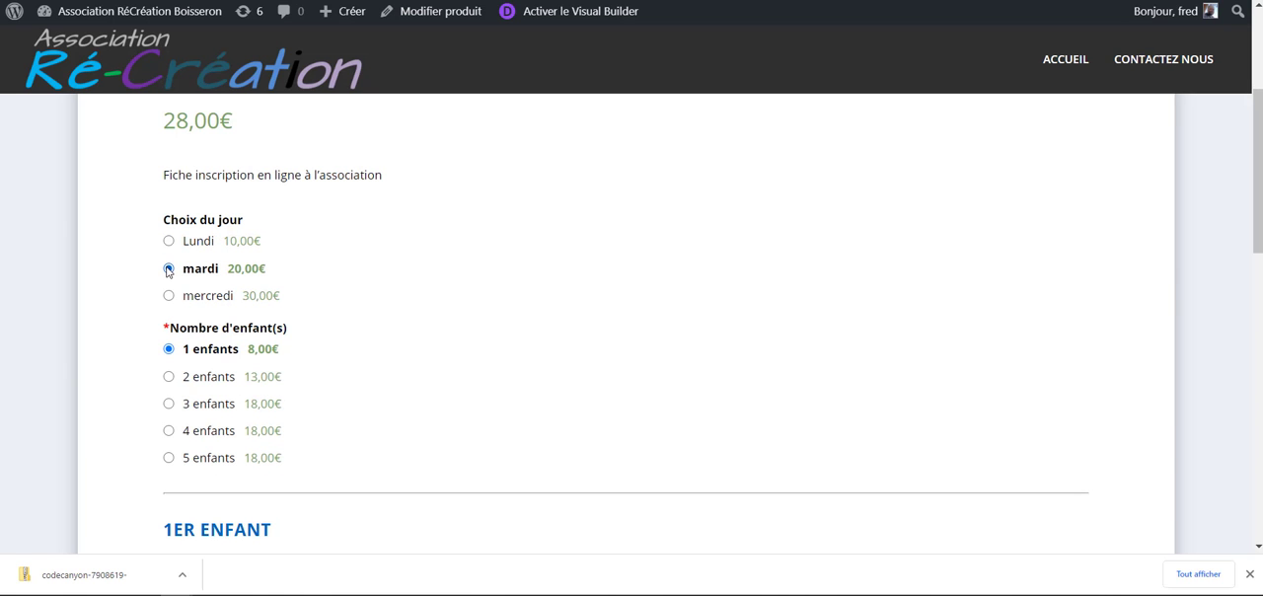
scroll(168, 271, "down", 11)
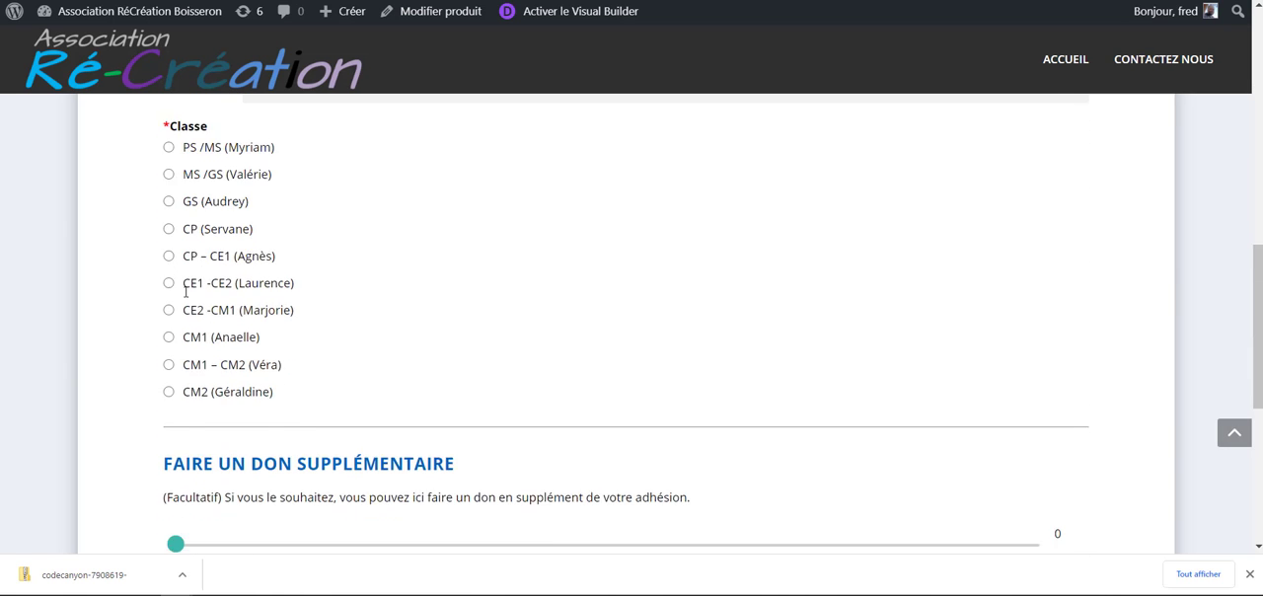
scroll(189, 304, "up", 8)
scroll(188, 304, "up", 3)
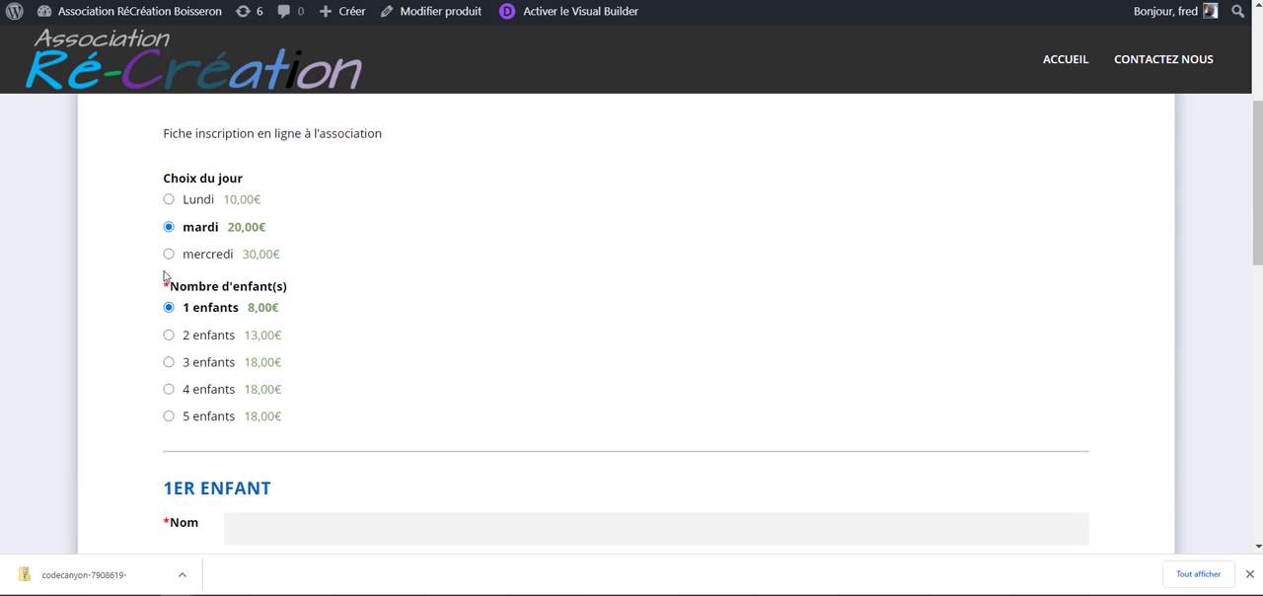
- Test the rules by choosing mercredi with the Couleur colour #ff9191, then switching Choix du jour back to Lundi
left_click(168, 254)
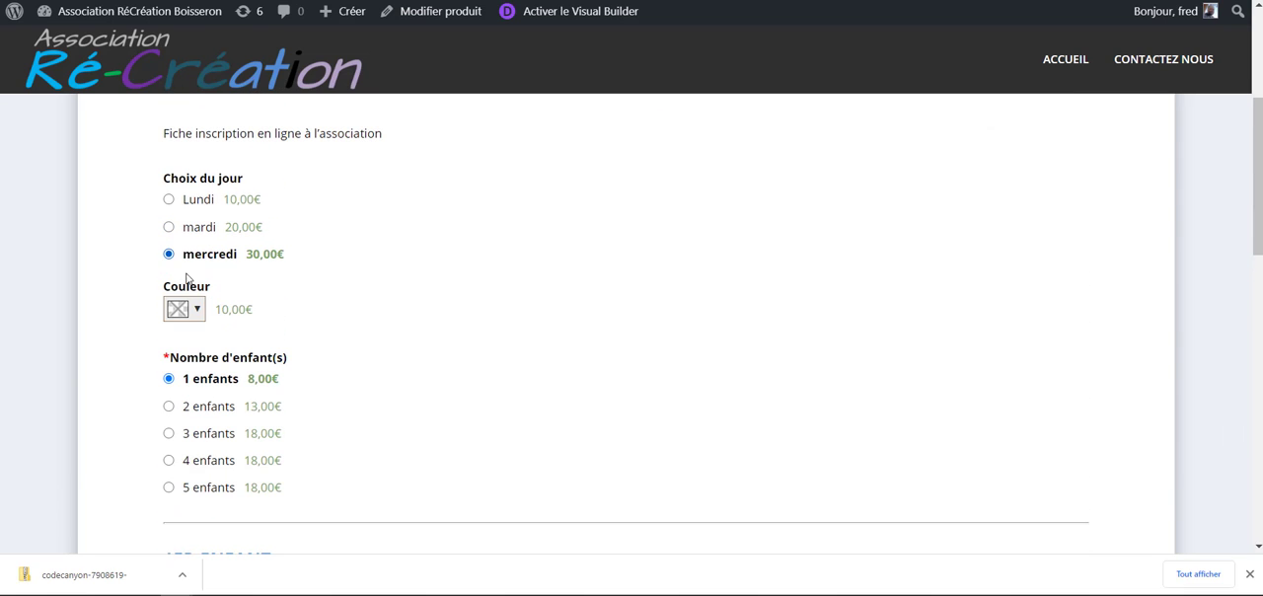
left_click(188, 308)
mouse_move(197, 350)
left_mouse_down()
mouse_move(283, 367)
mouse_move(279, 344)
mouse_move(259, 423)
mouse_move(224, 329)
left_mouse_up()
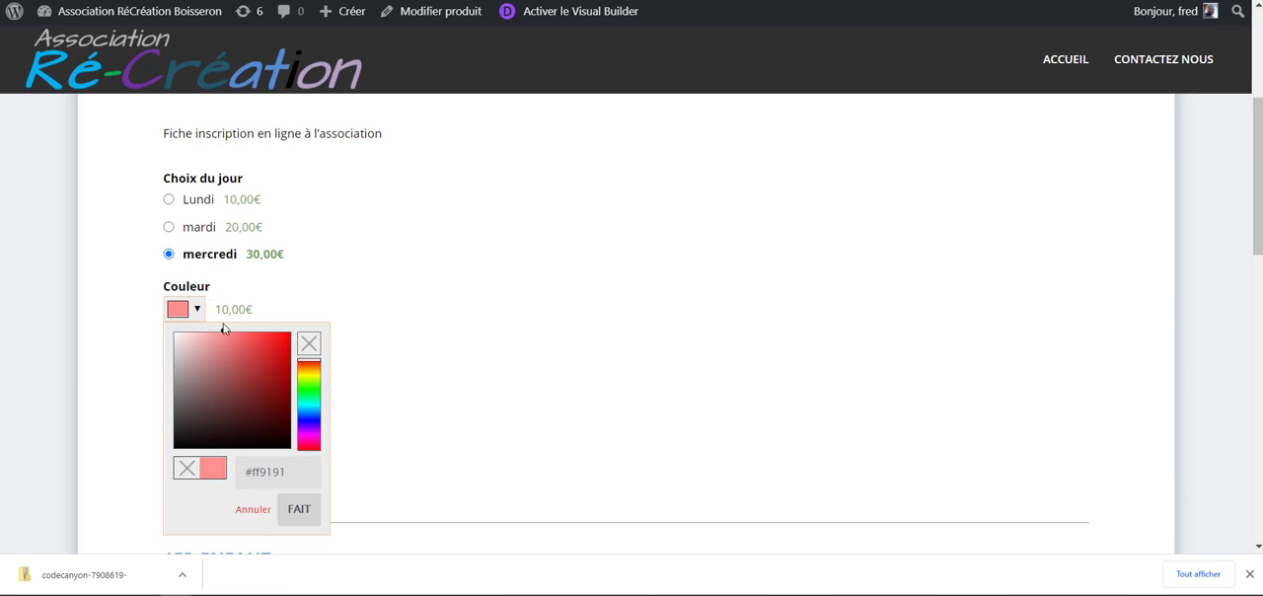
left_click(169, 227)
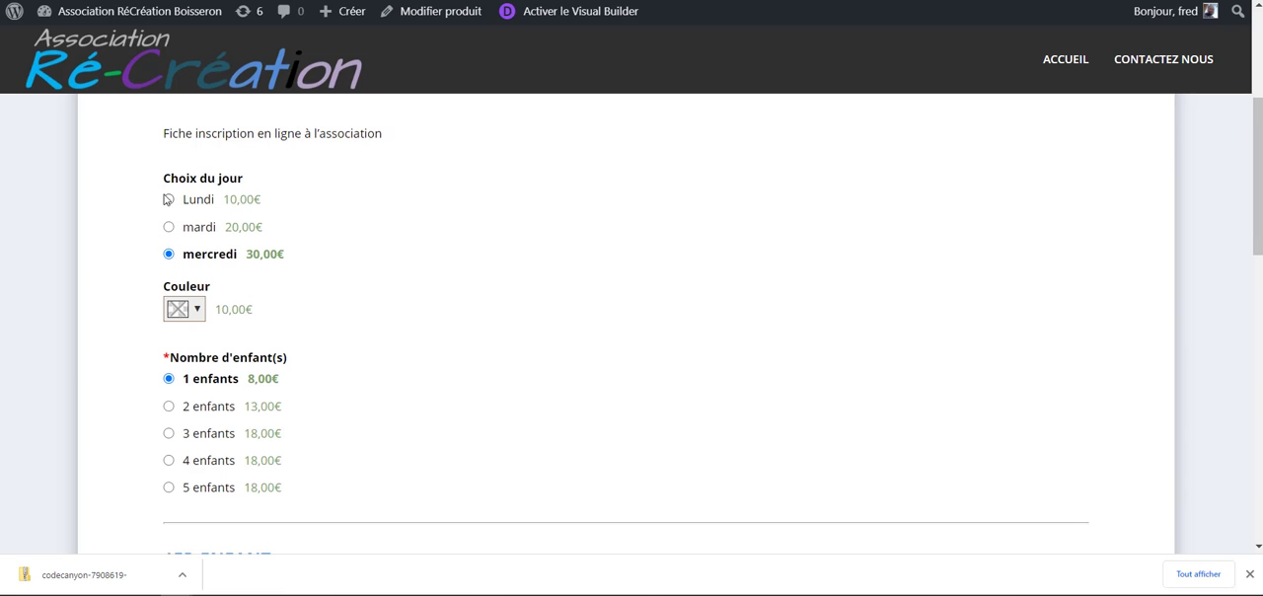
left_click(167, 199)
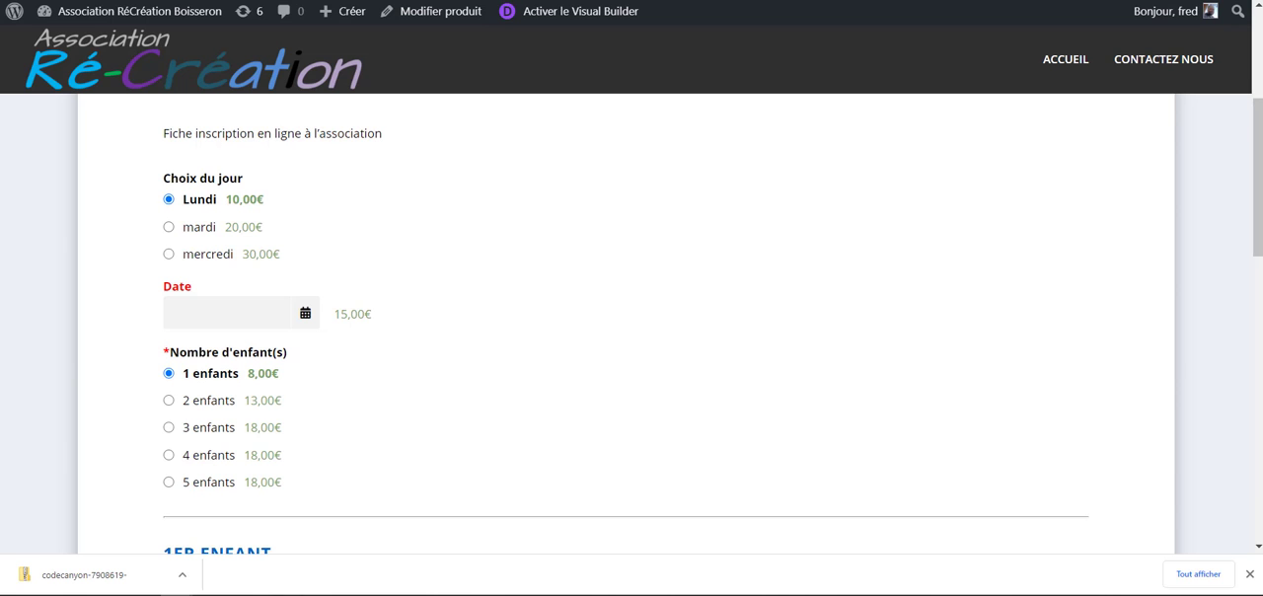
- Return to the product's edit page and open its extra product options at the element list
key("ctrl+shift+Tab")
scroll(454, 257, "down", 15)
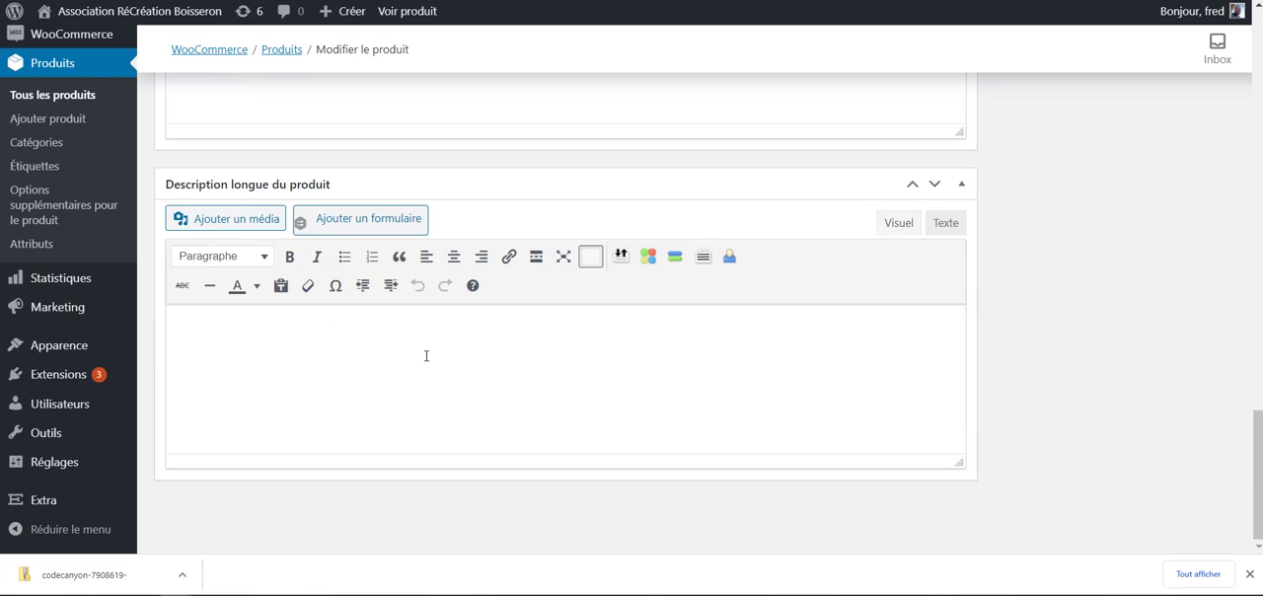
scroll(426, 355, "up", 7)
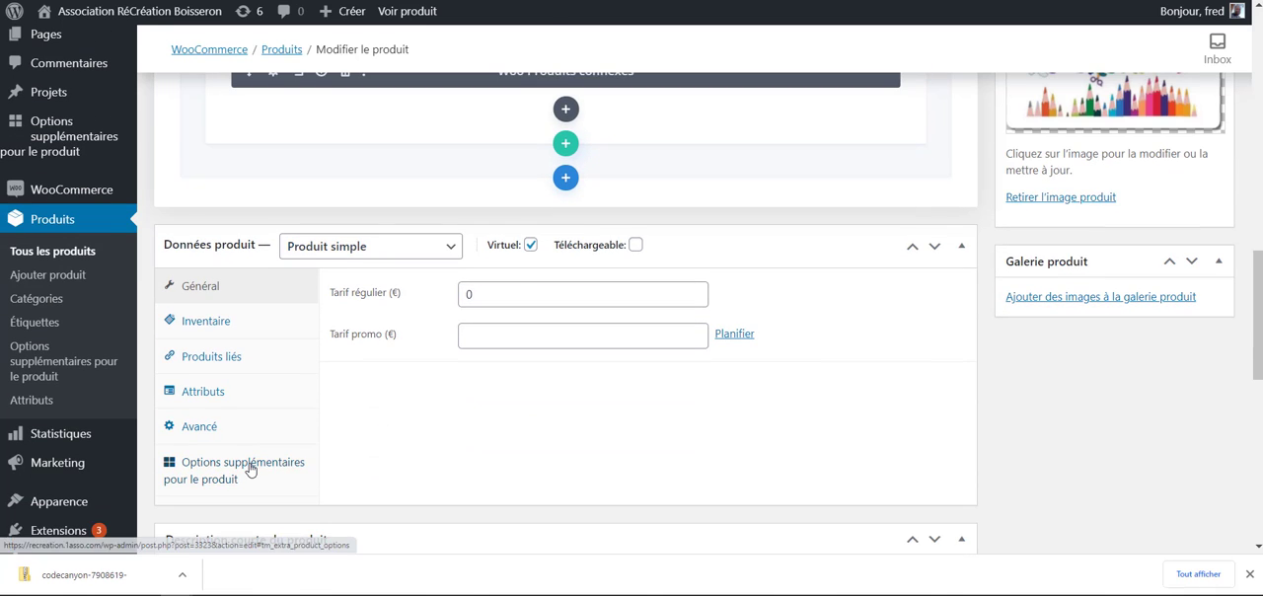
left_click(249, 470)
scroll(553, 449, "down", 3)
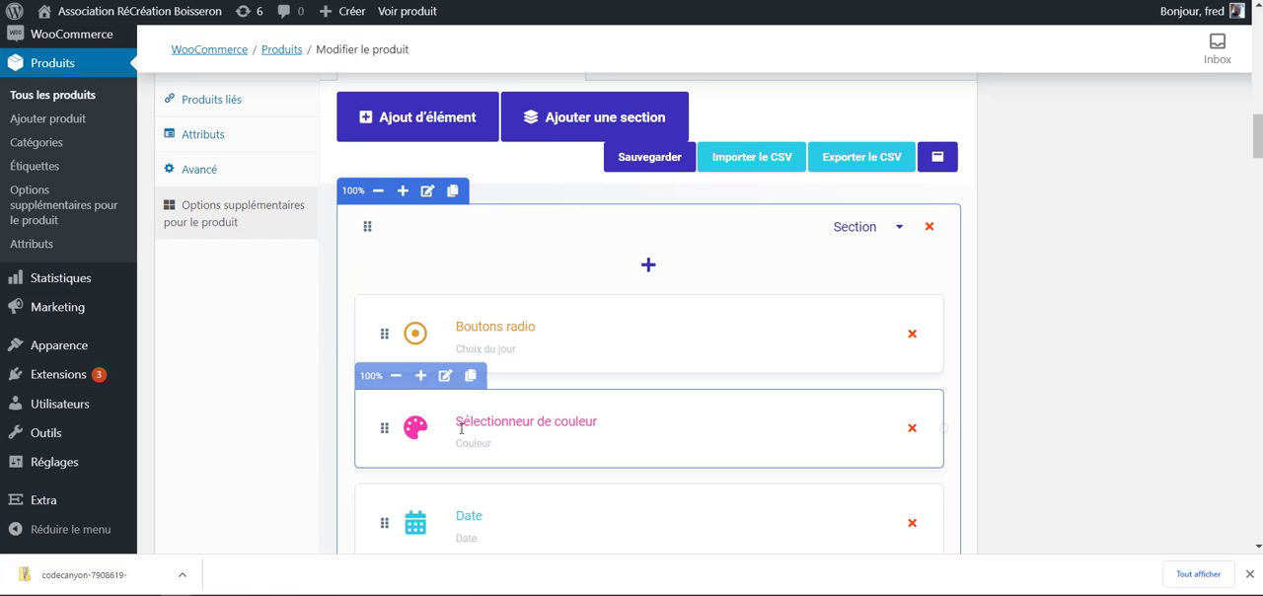
- Review the Couleur colour picker's conditional logic rule and close its settings without applying changes
left_click(445, 375)
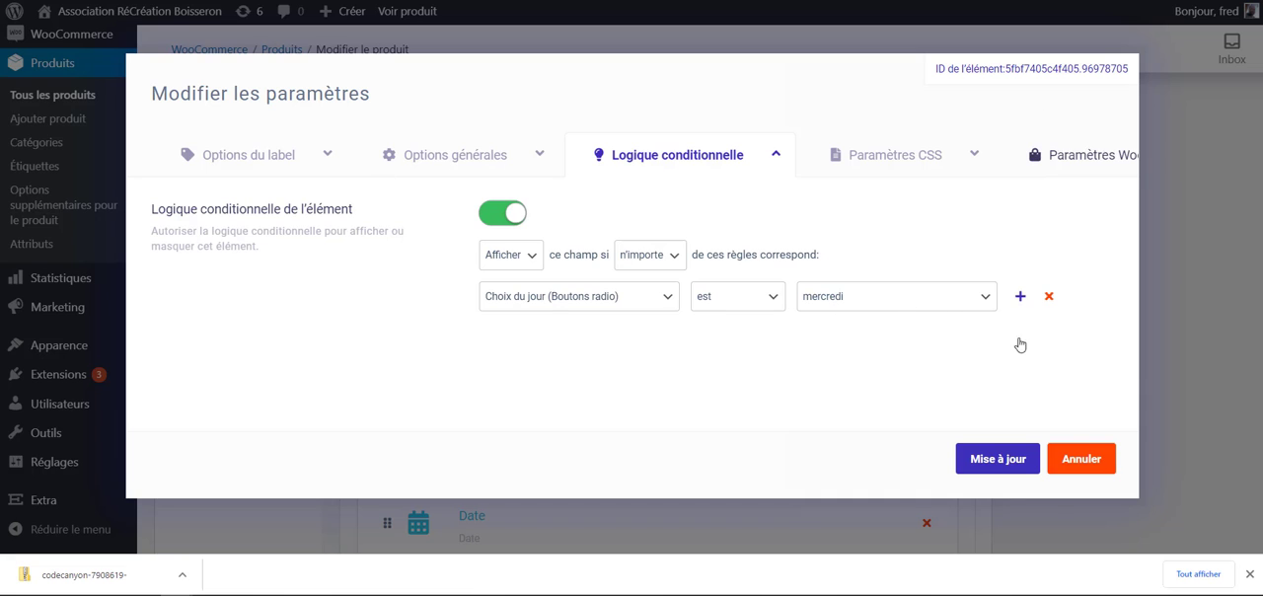
left_click(1081, 459)
scroll(550, 464, "down", 3)
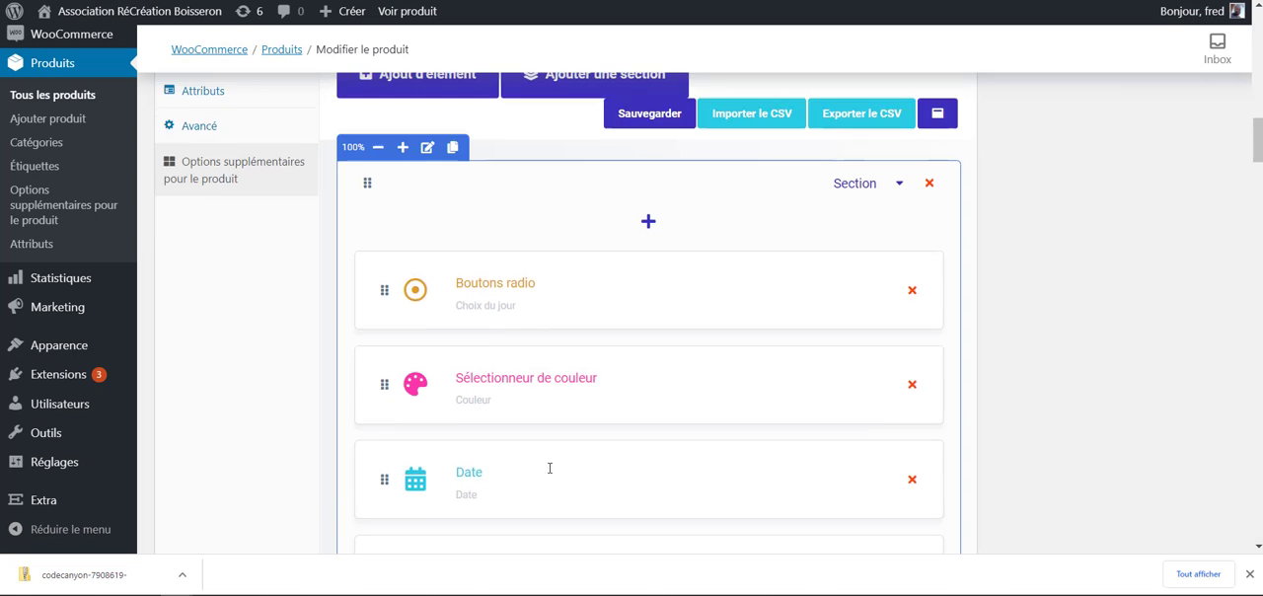
- Change the Date element's conditional logic to show it when Choix du jour is mardi, and apply the settings
left_click(445, 300)
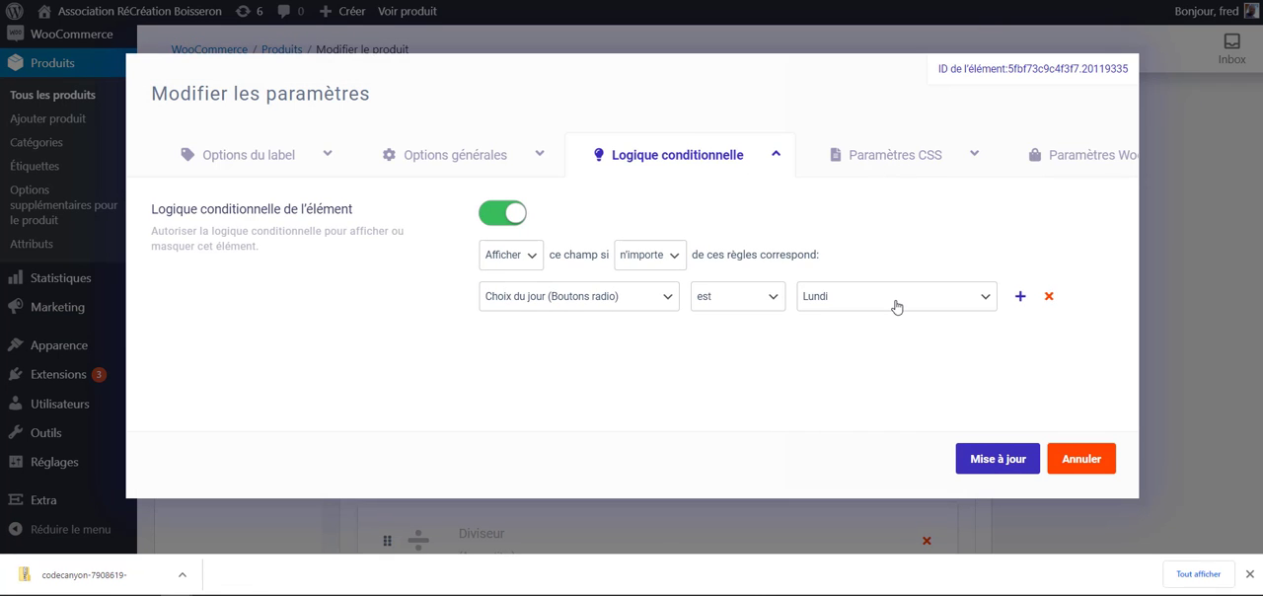
left_click(896, 297)
left_click(859, 329)
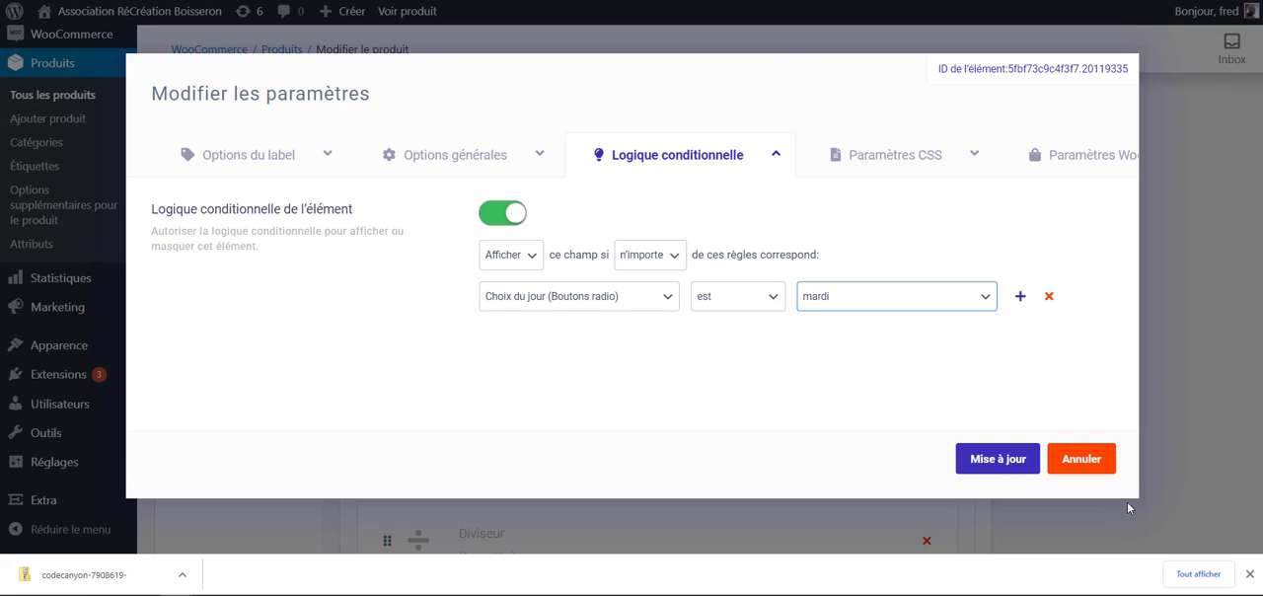
left_click(996, 459)
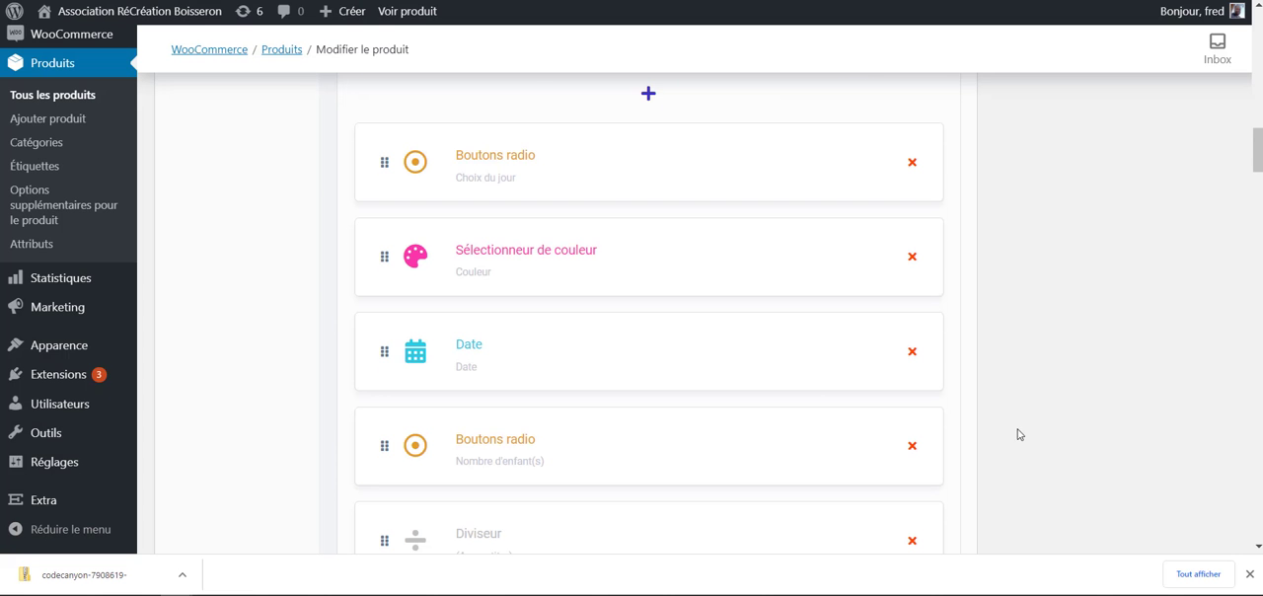
- Update the product to save the revised option settings
scroll(1019, 434, "up", 10)
left_click(1203, 221)
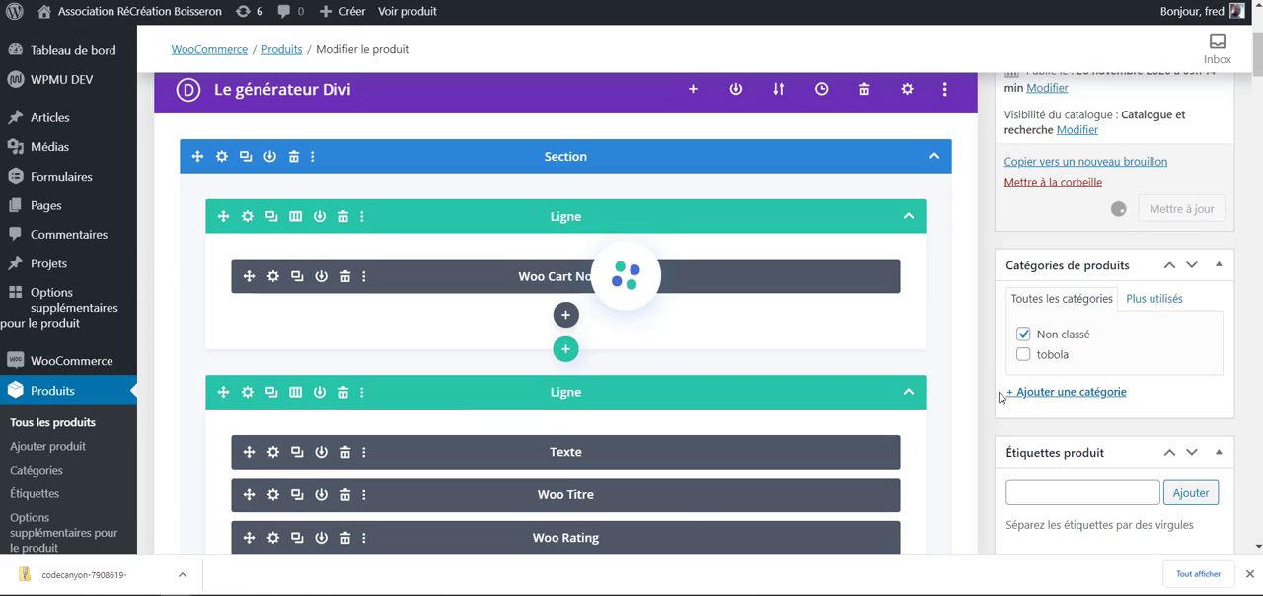
scroll(629, 418, "up", 1)
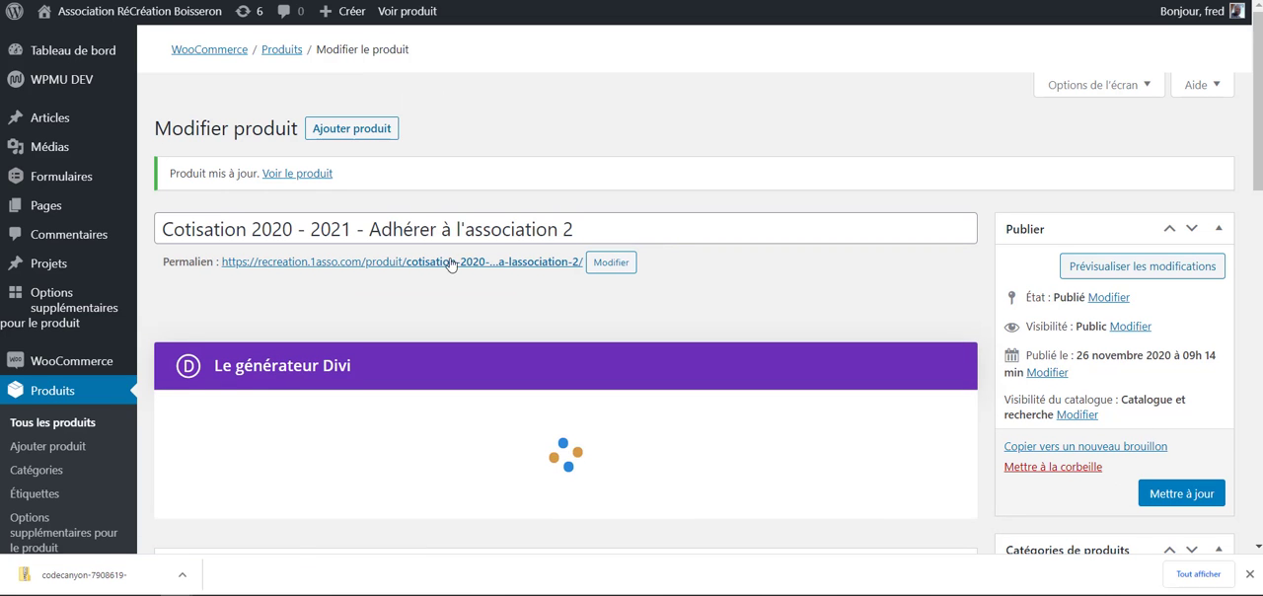
scroll(442, 296, "down", 1)
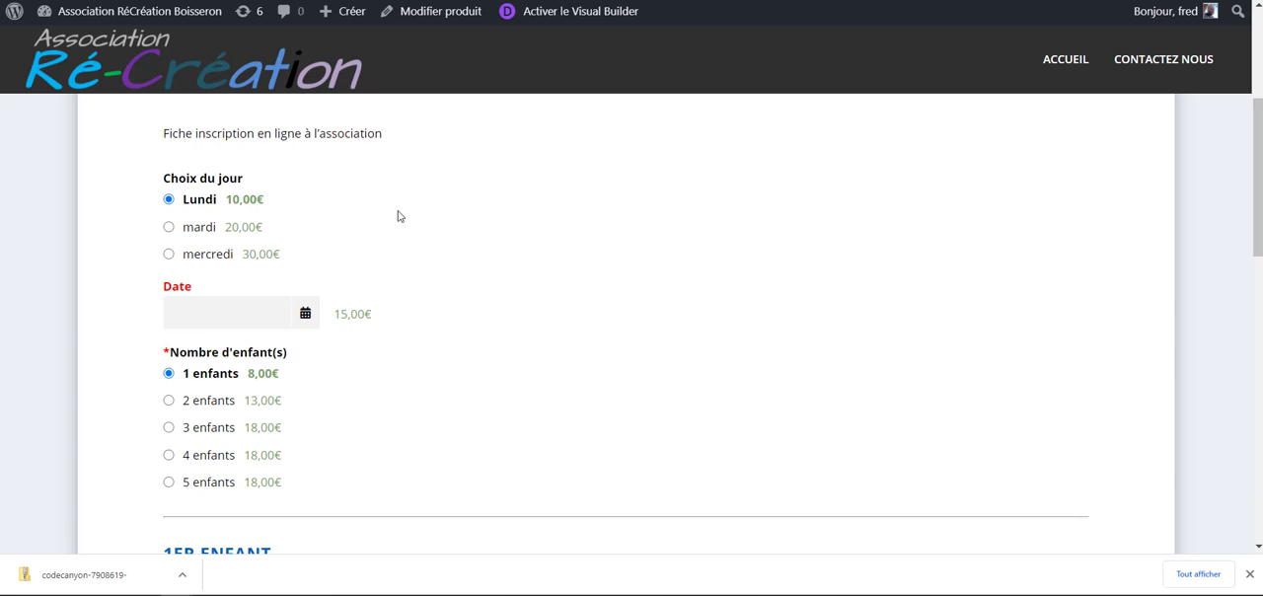
- Test the conditional fields on the product page by alternating Choix du jour between mardi and mercredi, ending on mercredi
scroll(386, 358, "down", 2)
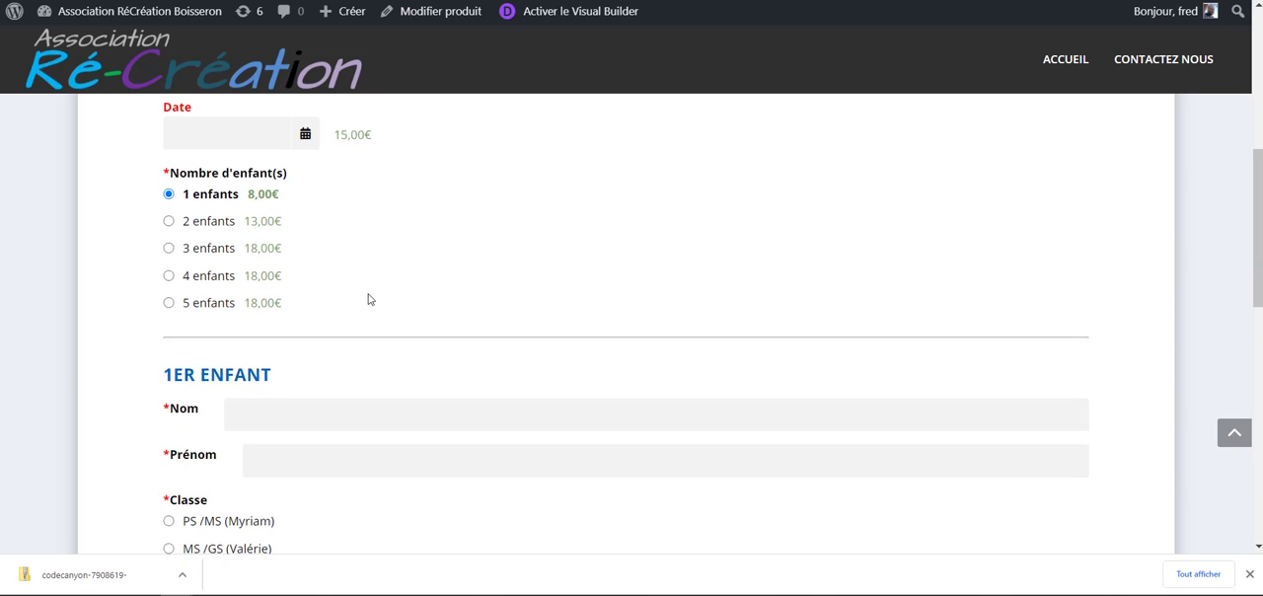
scroll(361, 294, "up", 2)
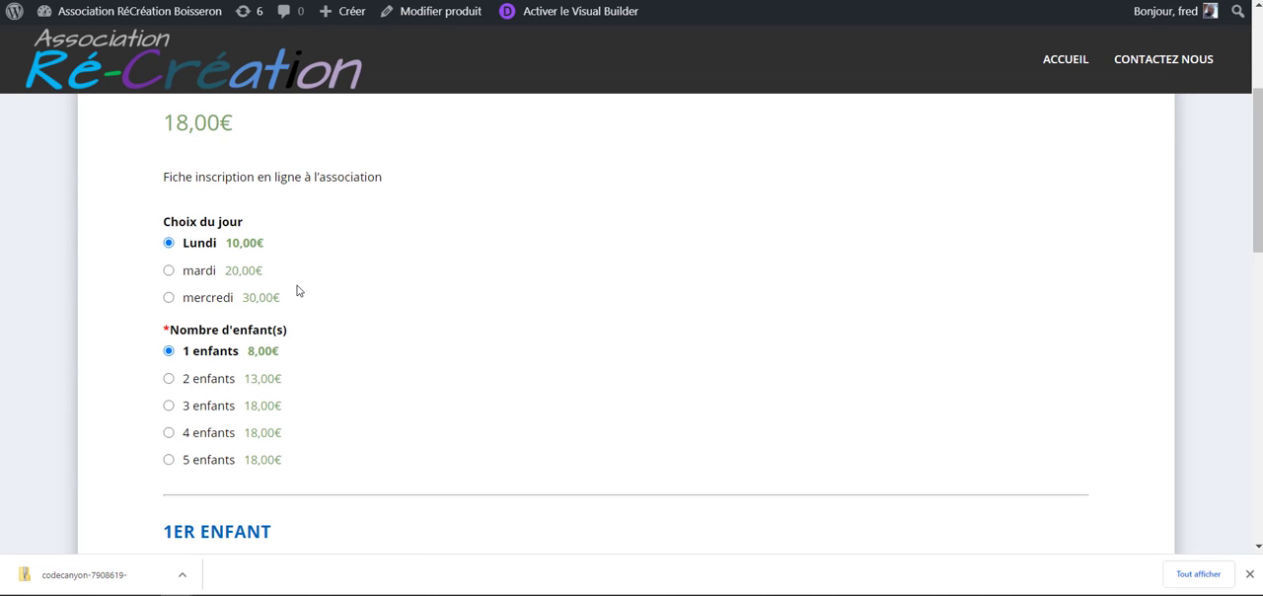
scroll(297, 290, "down", 2)
scroll(329, 302, "up", 2)
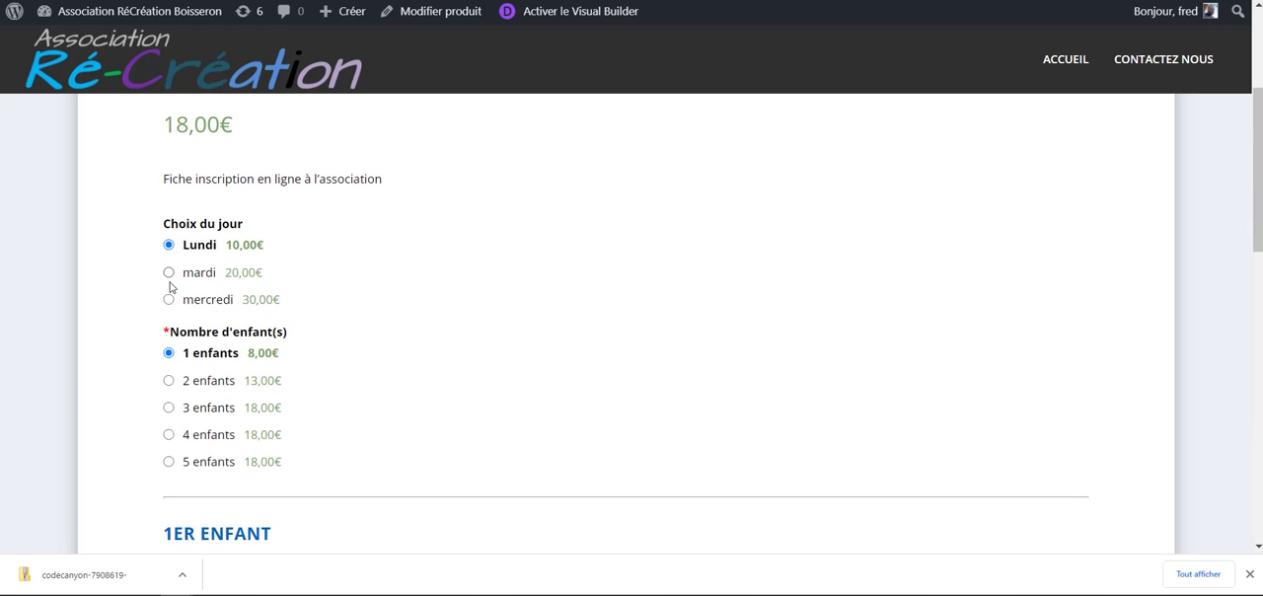
left_click(167, 274)
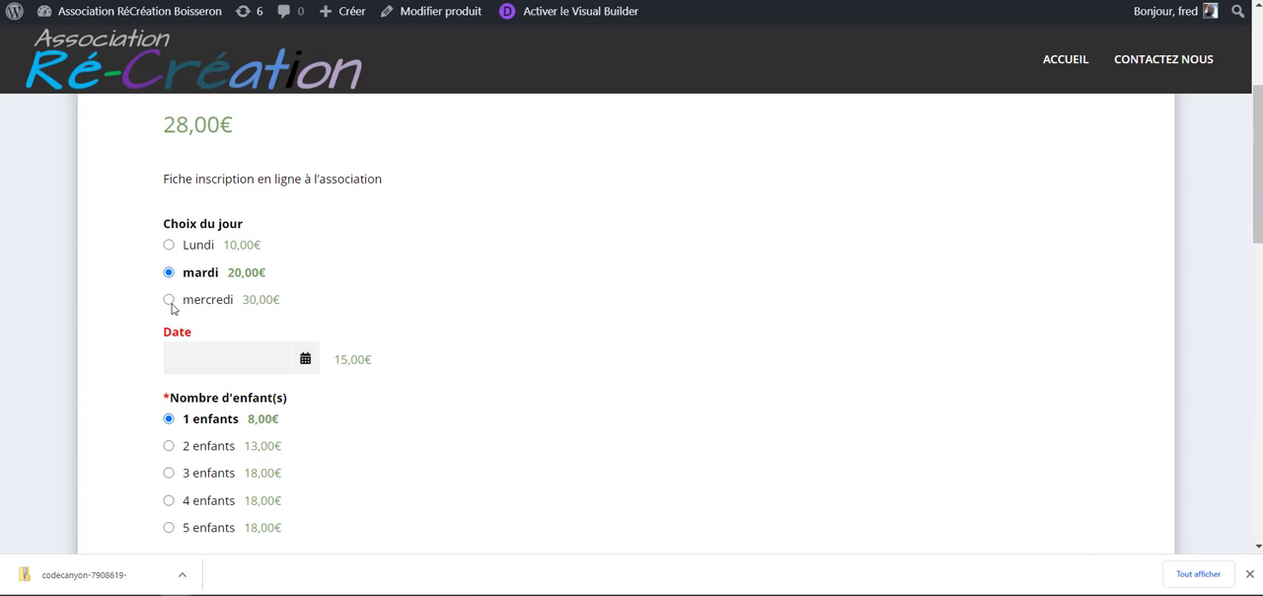
left_click(168, 300)
double_click(168, 270)
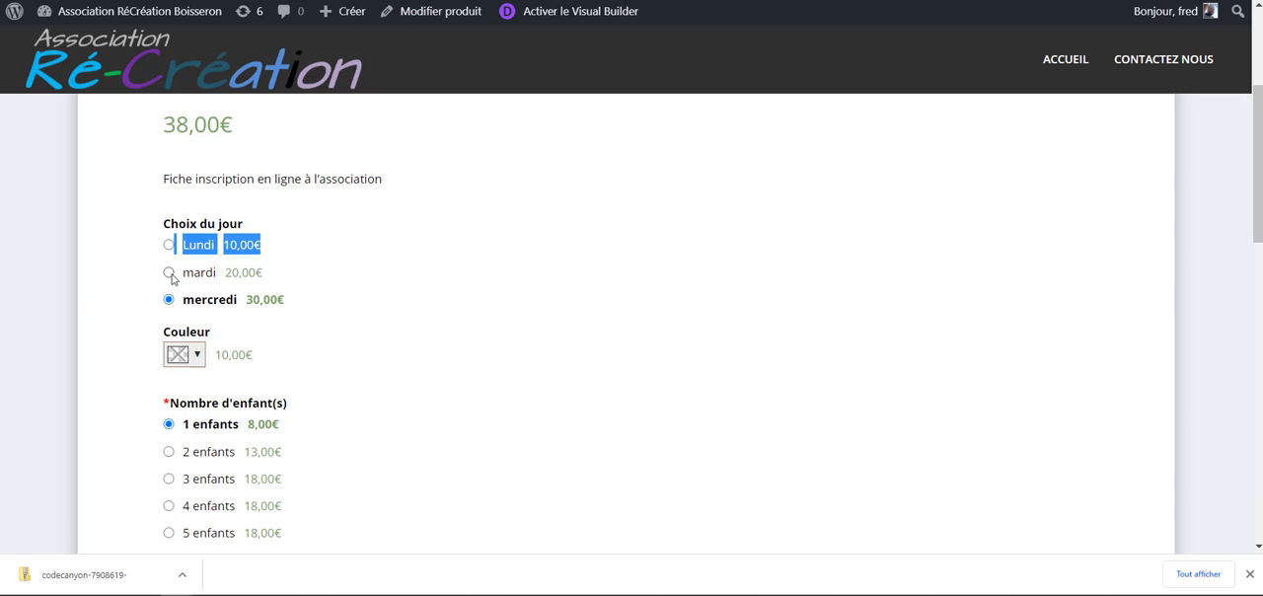
left_click(168, 273)
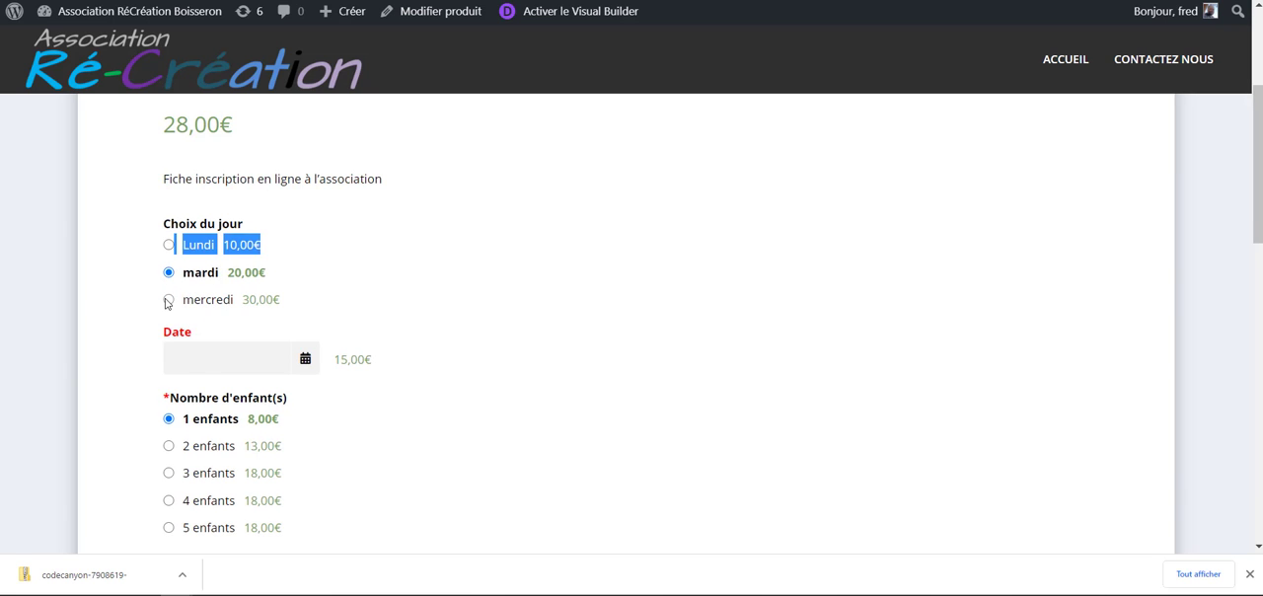
left_click(168, 301)
left_click(411, 310)
- Set the additional donation slider to 83 and check the options amount and final total on the form
scroll(375, 335, "down", 6)
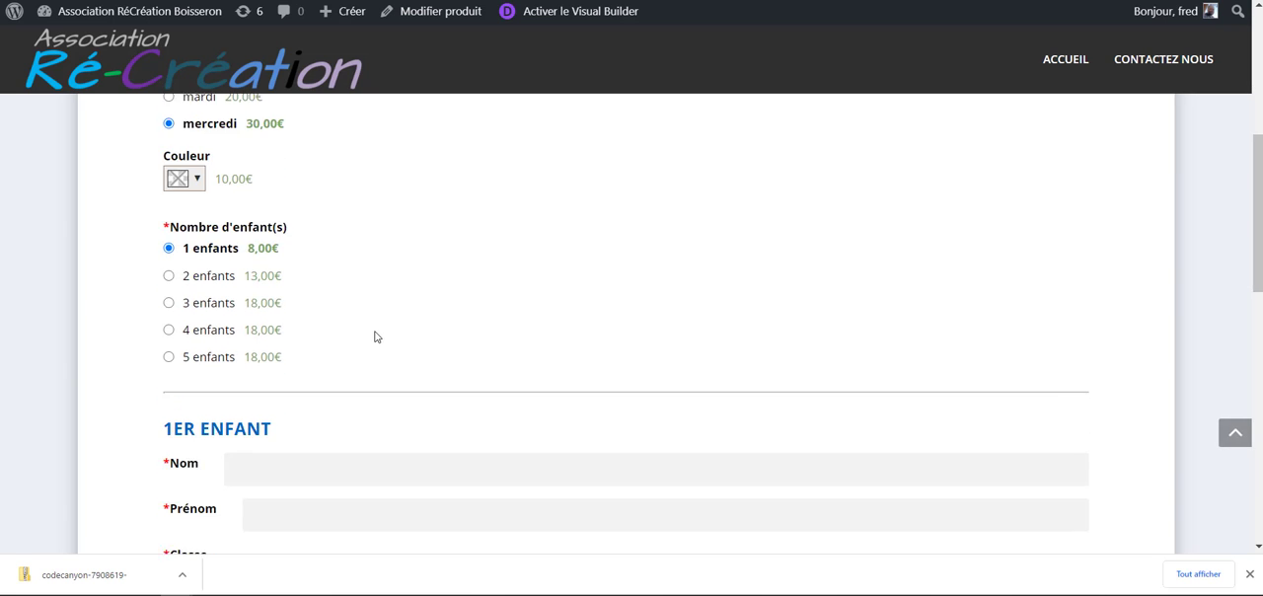
scroll(365, 341, "up", 3)
scroll(361, 344, "down", 5)
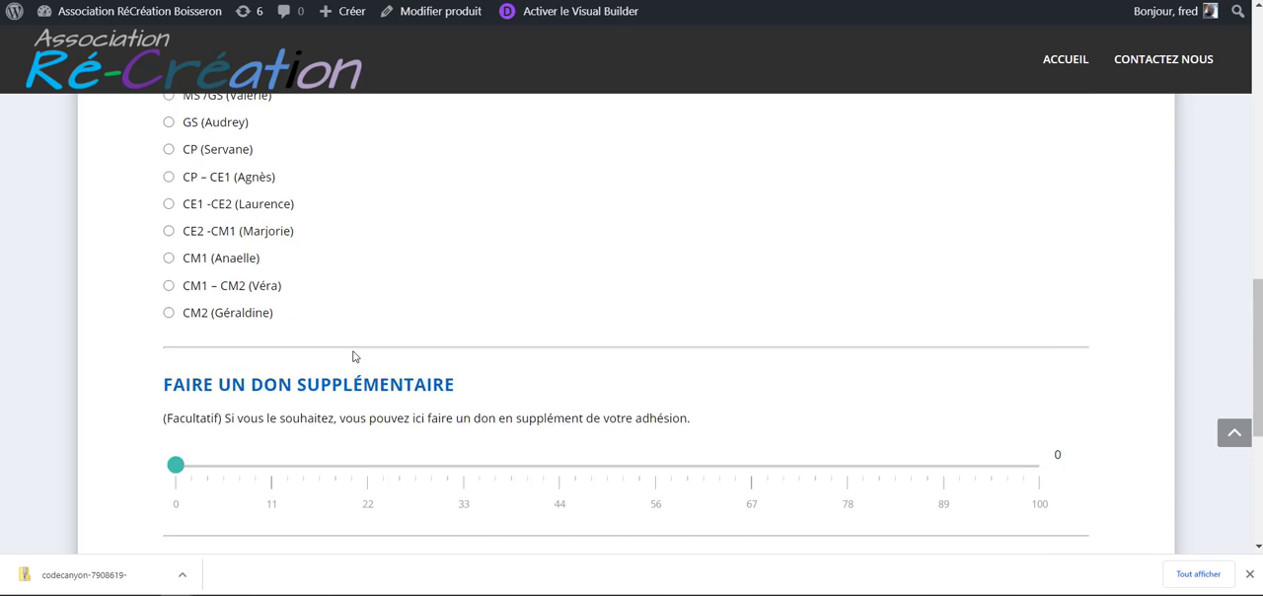
left_click_drag(171, 280, 426, 280)
left_click_drag(721, 312, 891, 321)
scroll(466, 384, "down", 2)
scroll(468, 388, "down", 1)
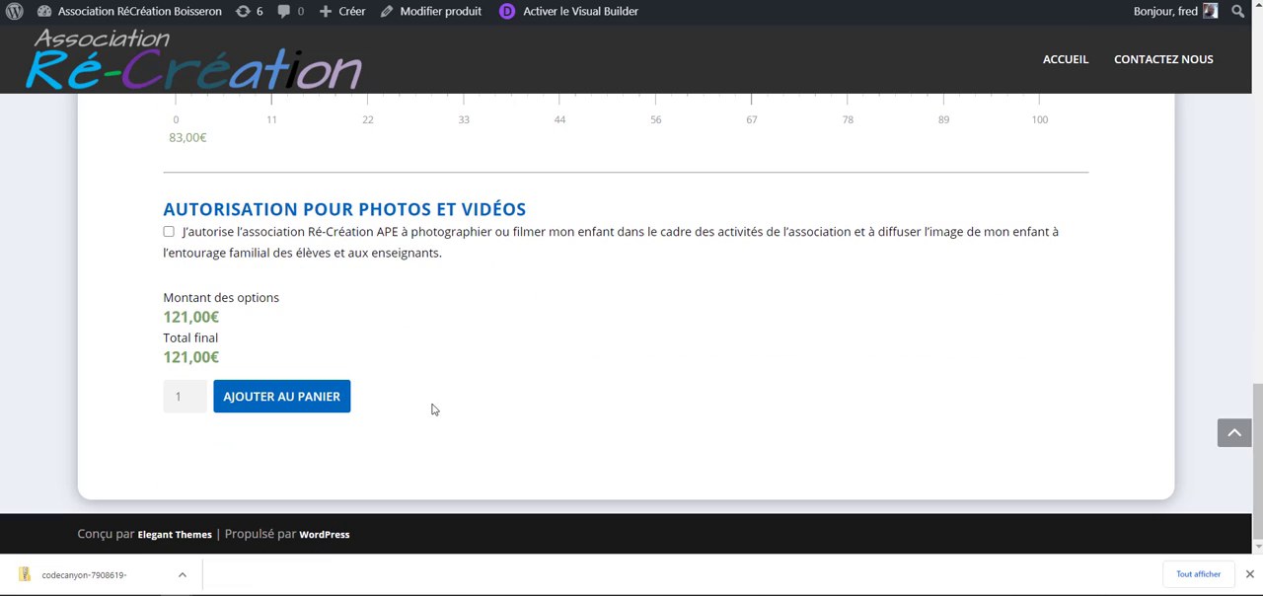
scroll(432, 409, "up", 3)
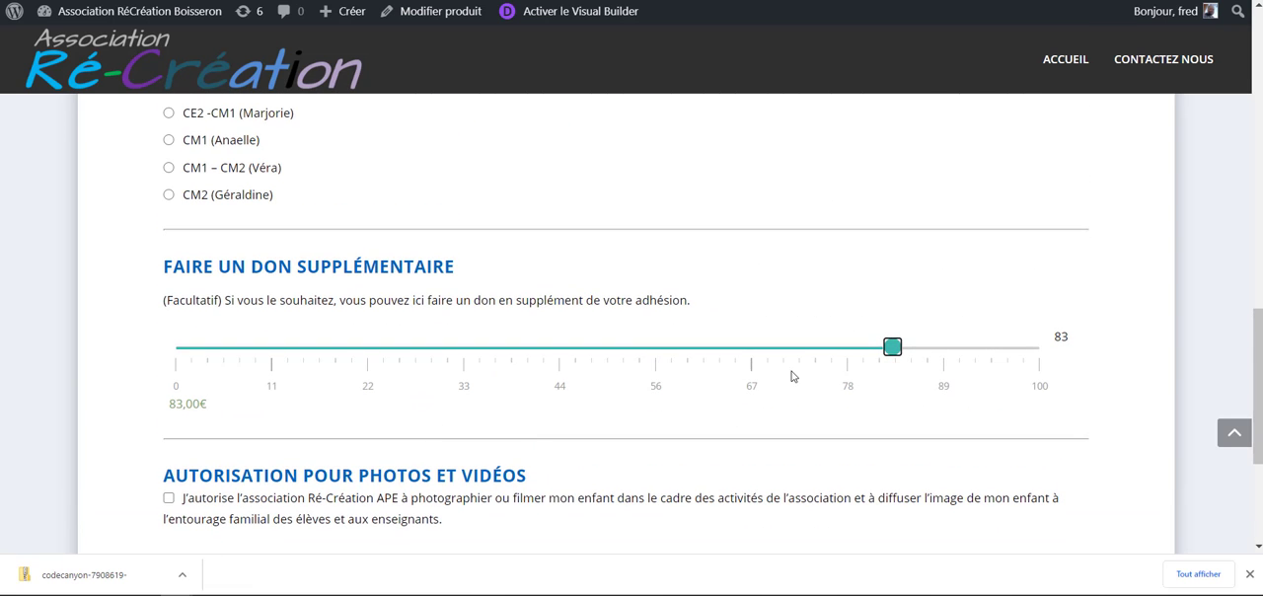